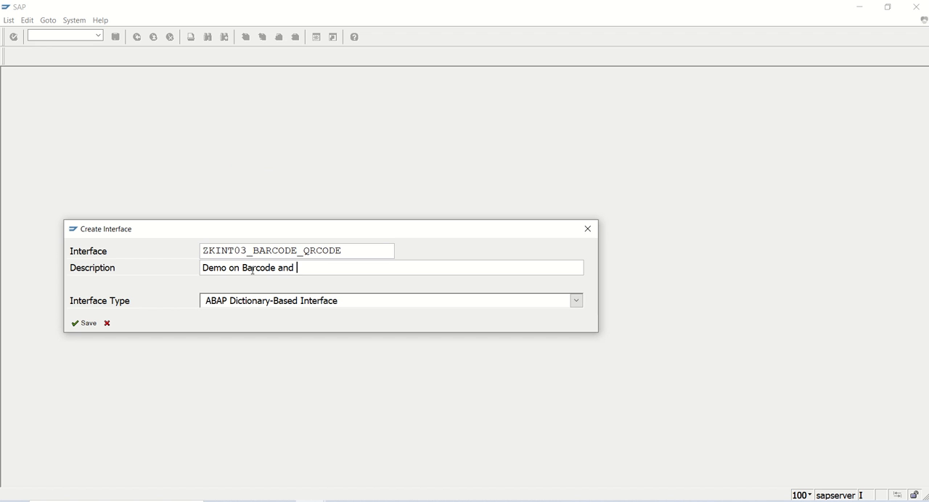
- Complete the interface description as "Demo on Barcode and QR Code" and save the interface as a local object
{"action": "type", "text": "QR Code"}
{"action": "left_click", "coordinate": [86, 323]}
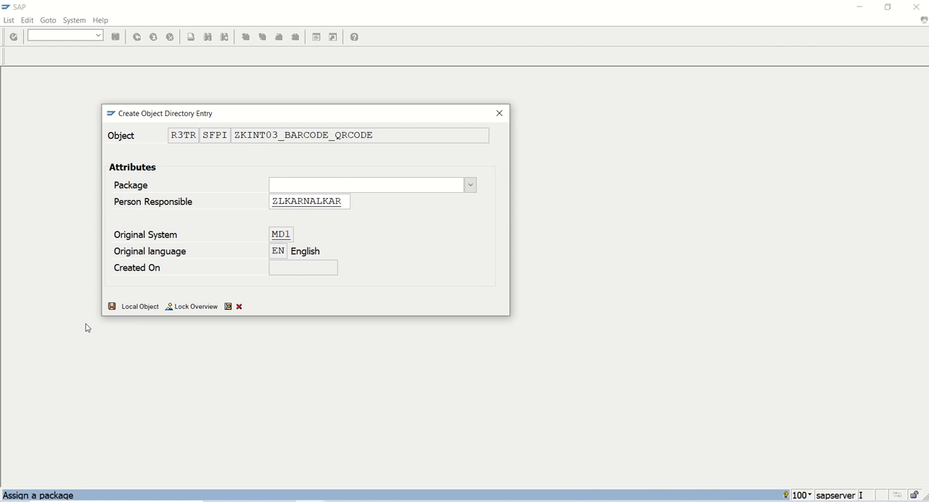
{"action": "left_click", "coordinate": [142, 311]}
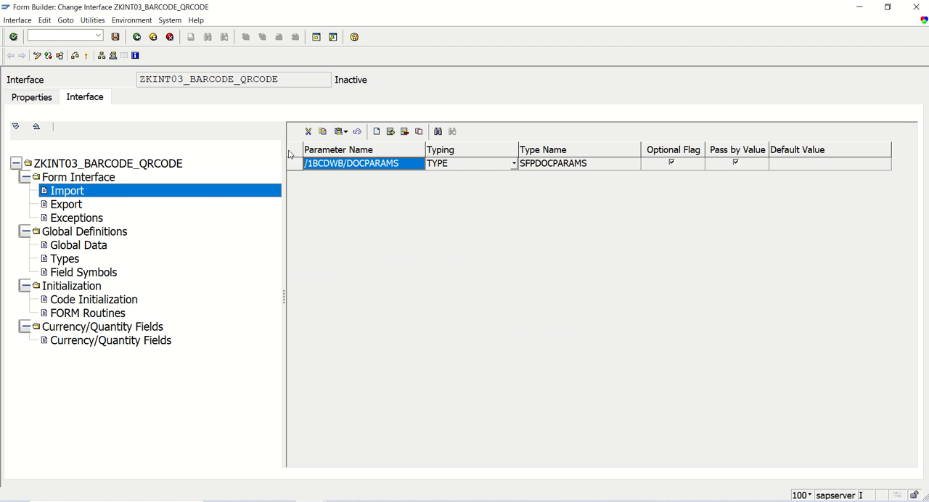
- Add an optional import parameter IP_VBELN with typing TYPE and type name VBELN
{"action": "left_click", "coordinate": [376, 131]}
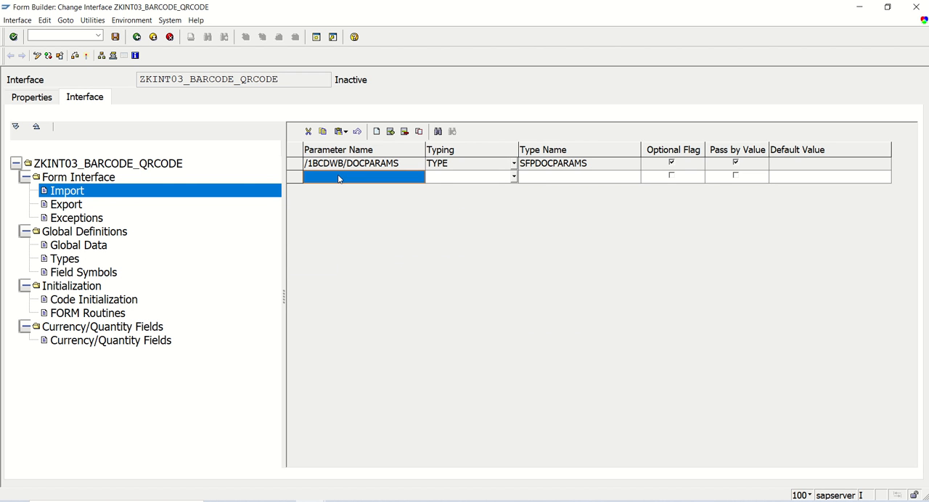
{"action": "type", "text": "IP"}
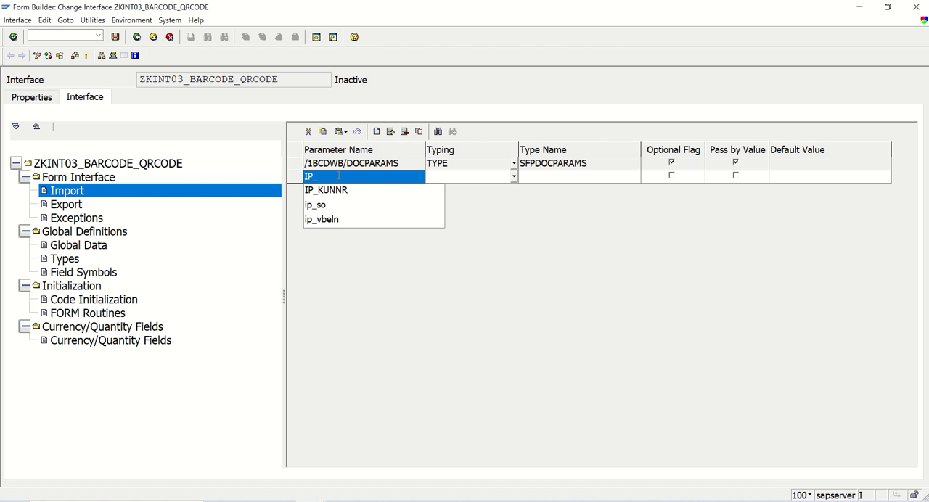
{"action": "type", "text": "_VBELN"}
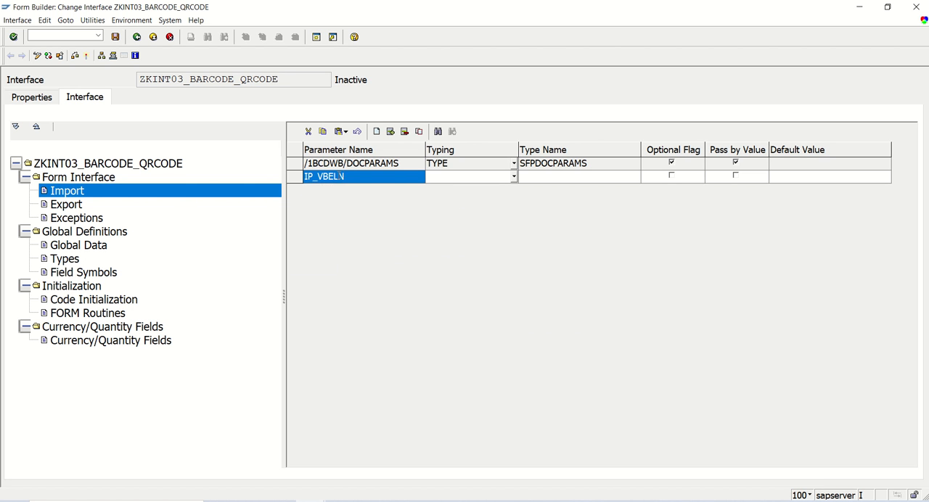
{"action": "key", "text": "Tab"}
{"action": "type", "text": "TYPE"}
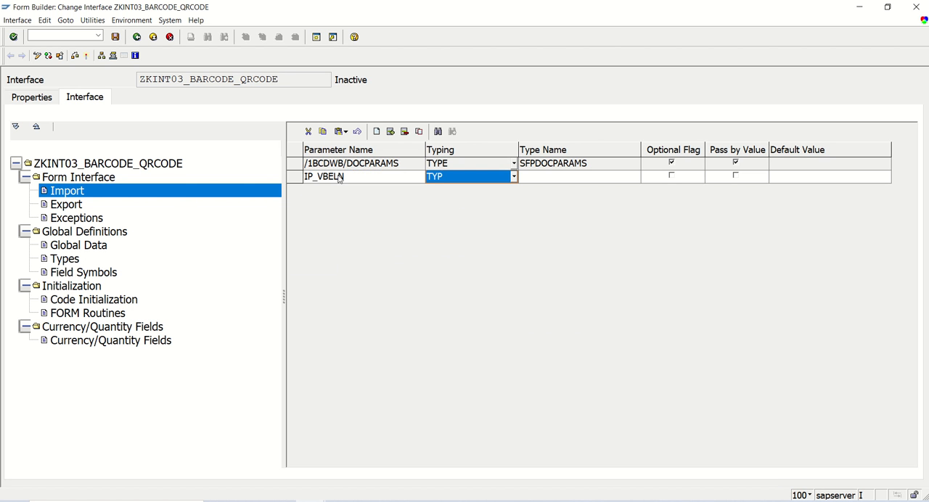
{"action": "key", "text": "Tab"}
{"action": "type", "text": "VBELN"}
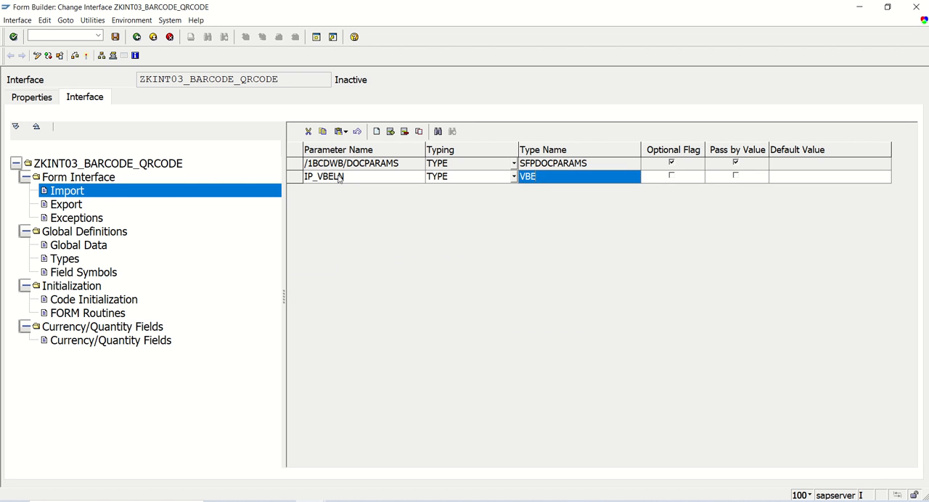
{"action": "key", "text": "Tab"}
{"action": "key", "text": "Return"}
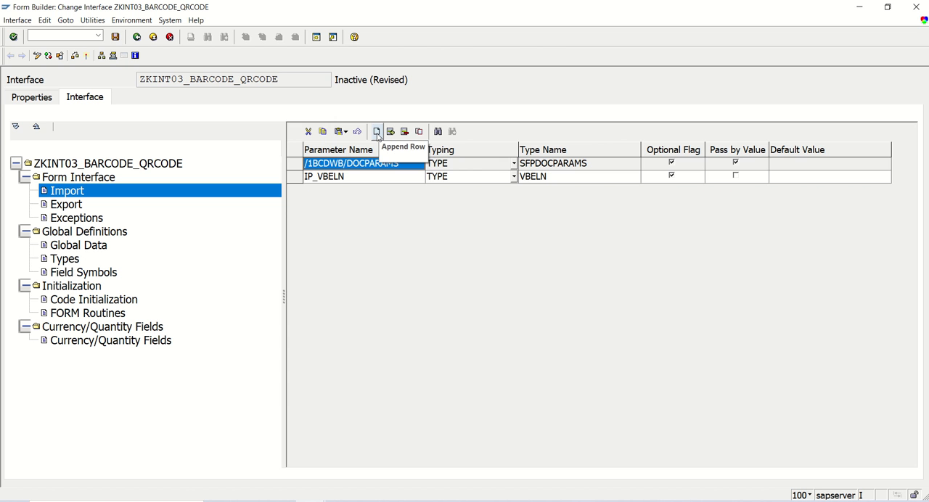
- Add a second optional import parameter IP_WEB with typing TYPE and type name STRING
{"action": "left_click", "coordinate": [377, 132]}
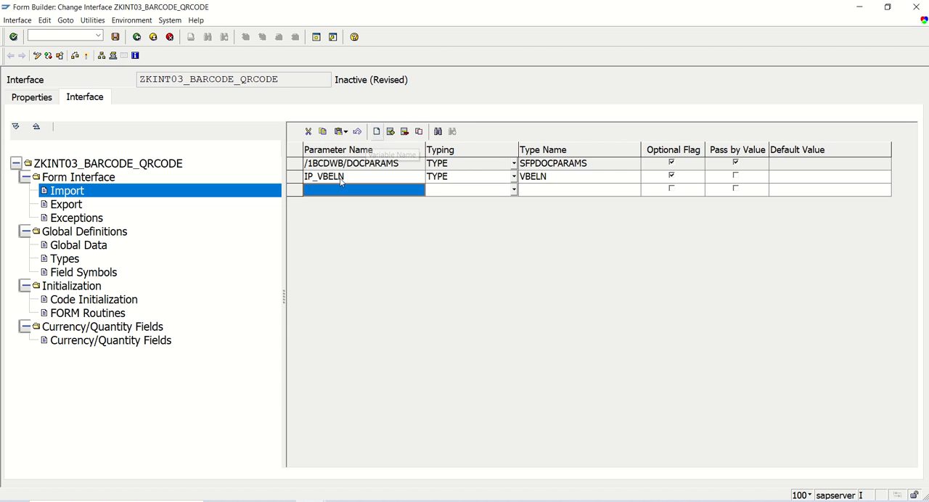
{"action": "type", "text": "IP"}
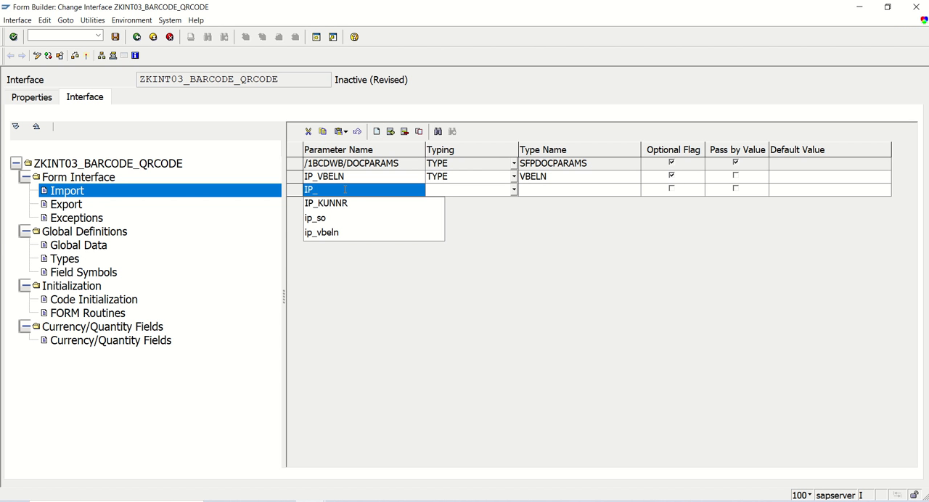
{"action": "type", "text": "_WEB"}
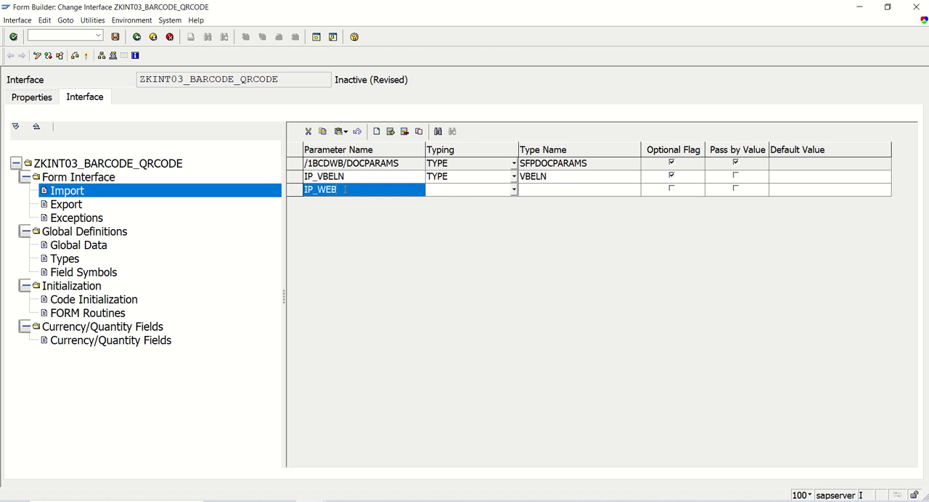
{"action": "key", "text": "Tab"}
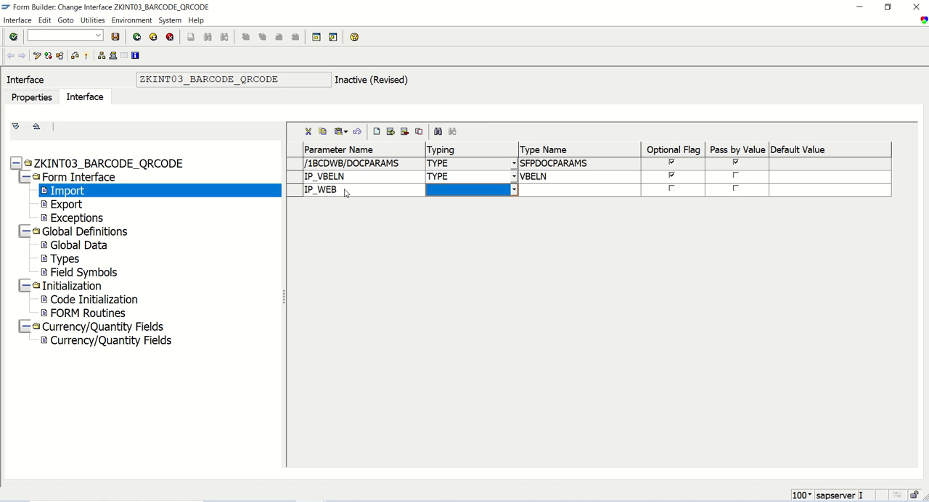
{"action": "type", "text": "TYPE"}
{"action": "key", "text": "Tab"}
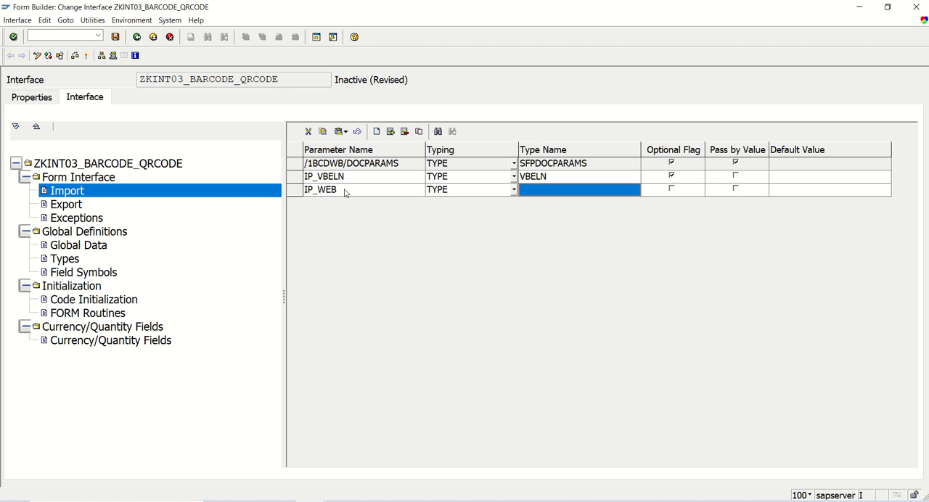
{"action": "type", "text": "STRING"}
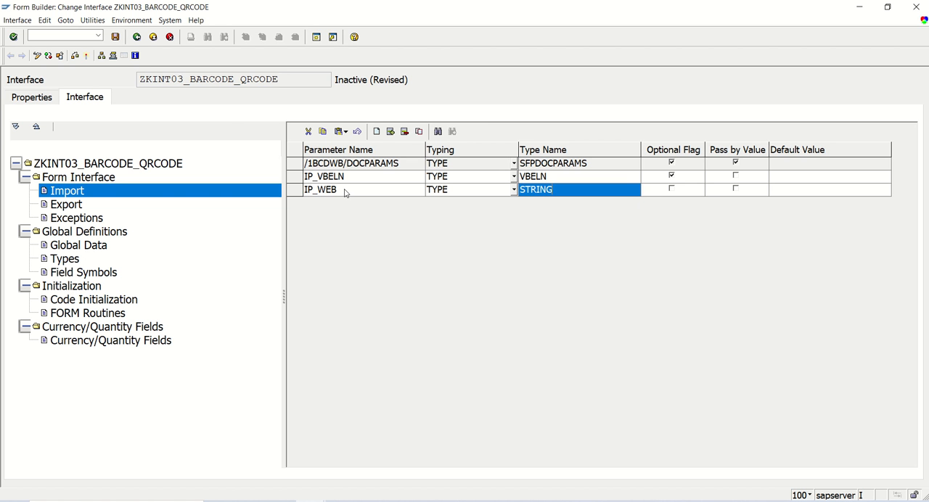
{"action": "key", "text": "Tab"}
{"action": "key", "text": "space"}
{"action": "key", "text": "Return"}
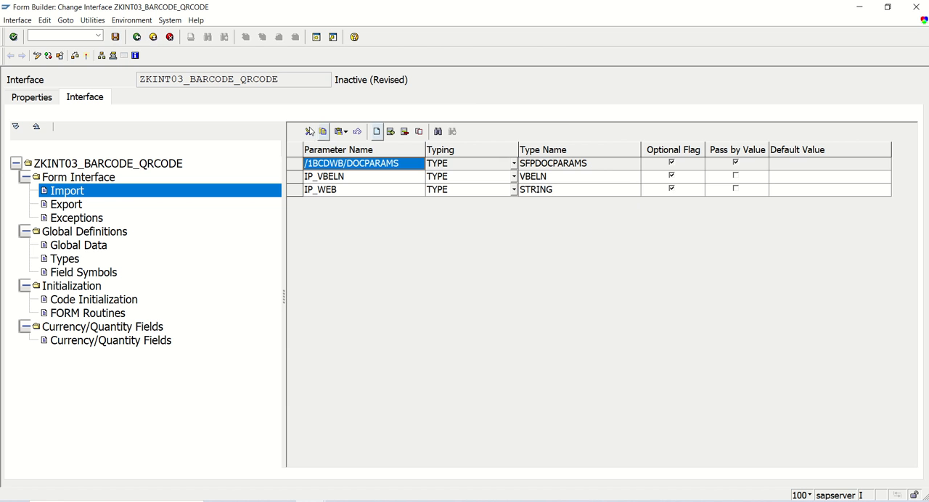
- Save, syntax-check and activate the interface ZKINT03_BARCODE_QRCODE
{"action": "left_click", "coordinate": [115, 36]}
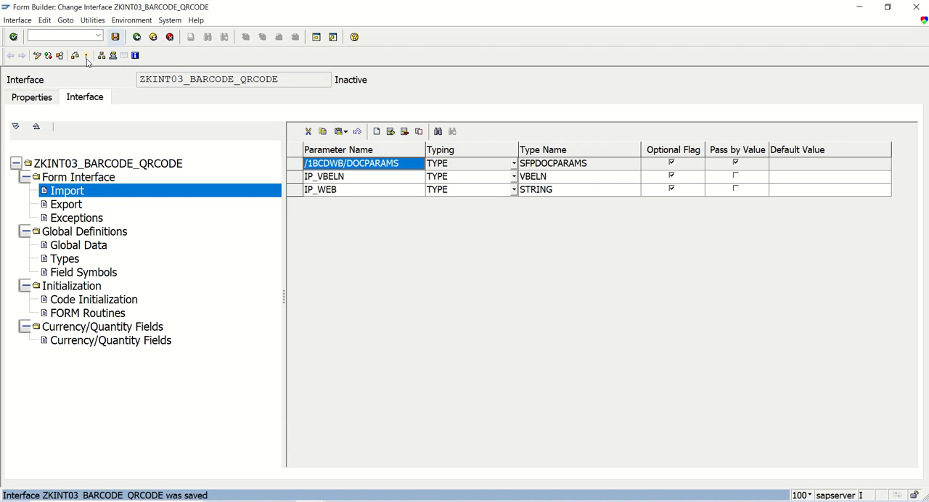
{"action": "left_click", "coordinate": [76, 56]}
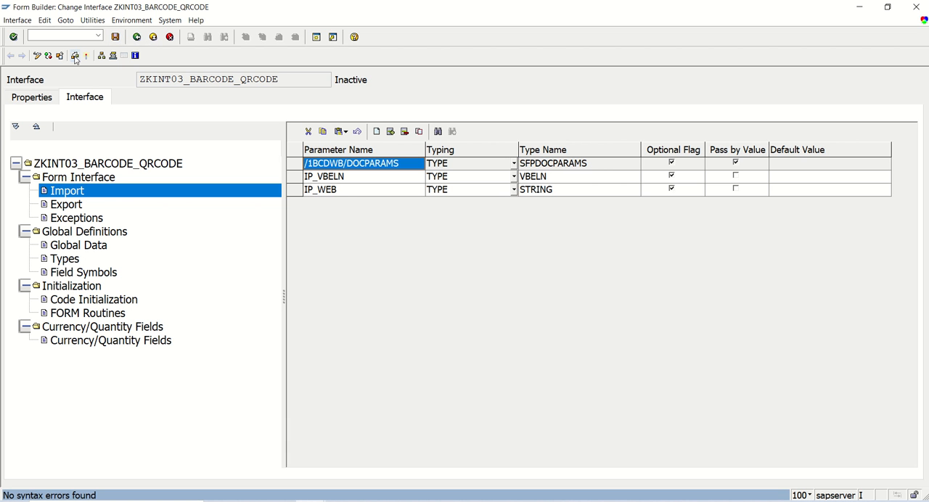
{"action": "left_click", "coordinate": [86, 56]}
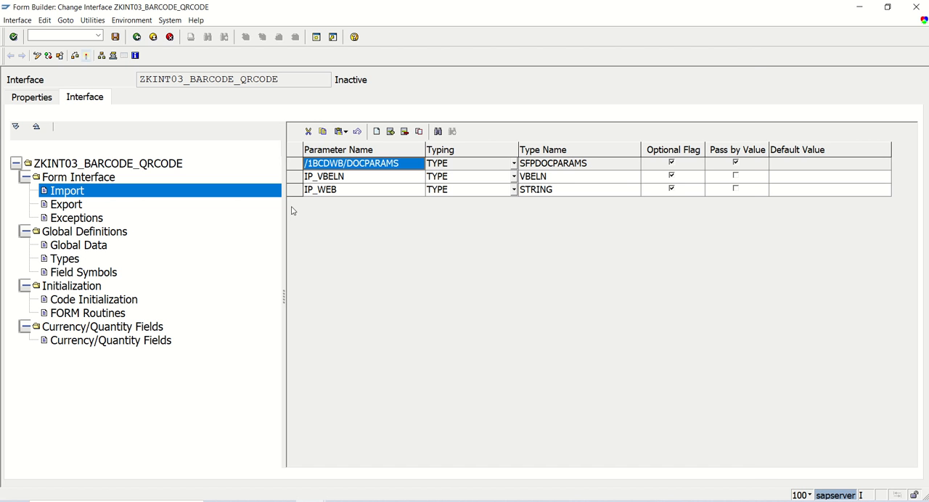
{"action": "key", "text": "Return"}
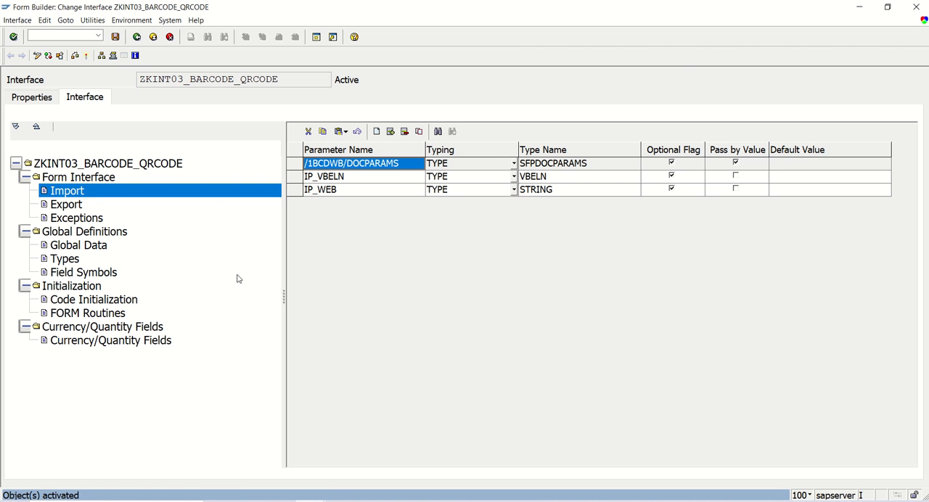
- Copy the interface name, return to the Form Builder entry screen and paste it as the form name
{"action": "left_click_drag", "start_coordinate": [279, 80], "coordinate": [94, 92]}
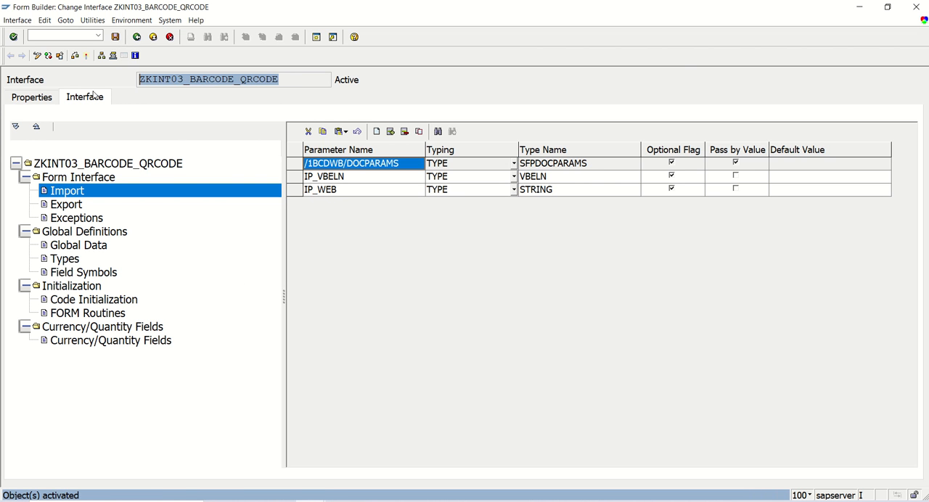
{"action": "key", "text": "ctrl+c"}
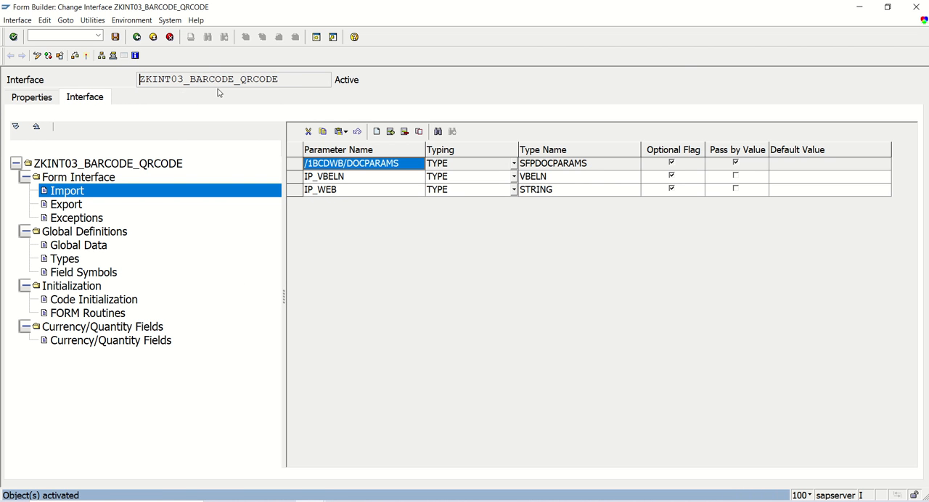
{"action": "left_click", "coordinate": [136, 36]}
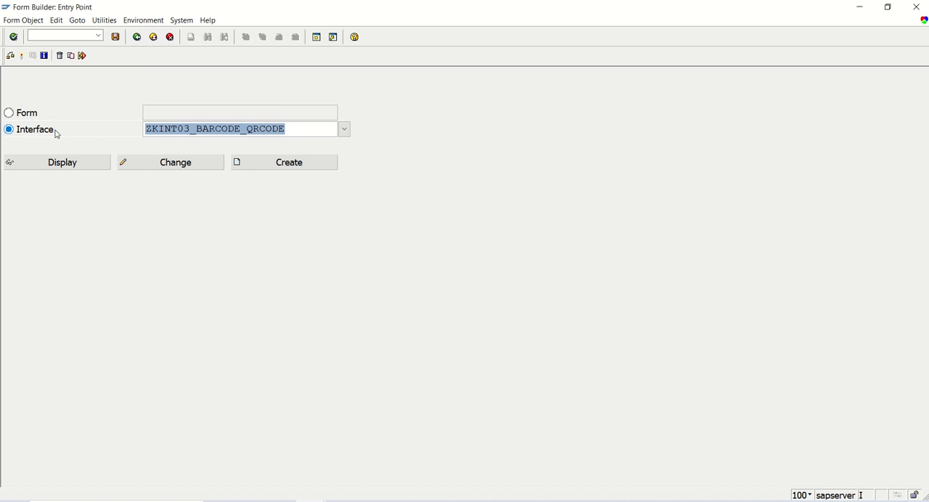
{"action": "left_click", "coordinate": [31, 118]}
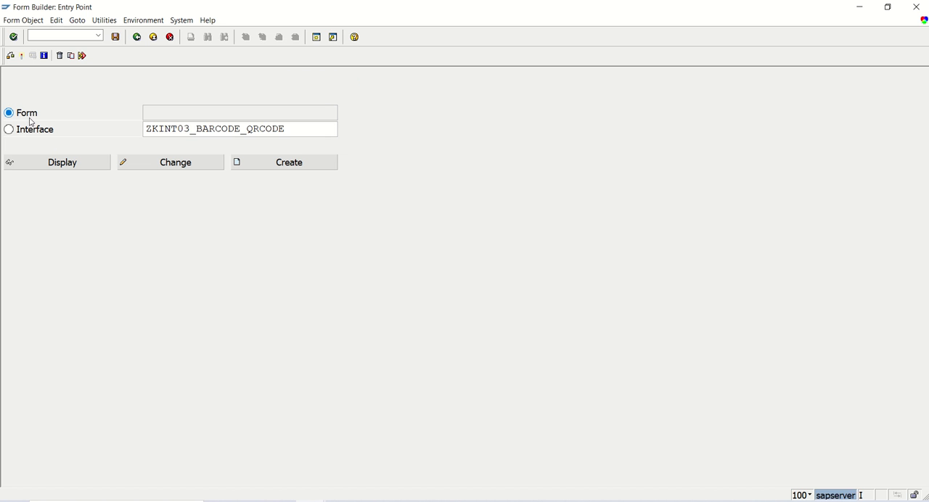
{"action": "key", "text": "ctrl+v"}
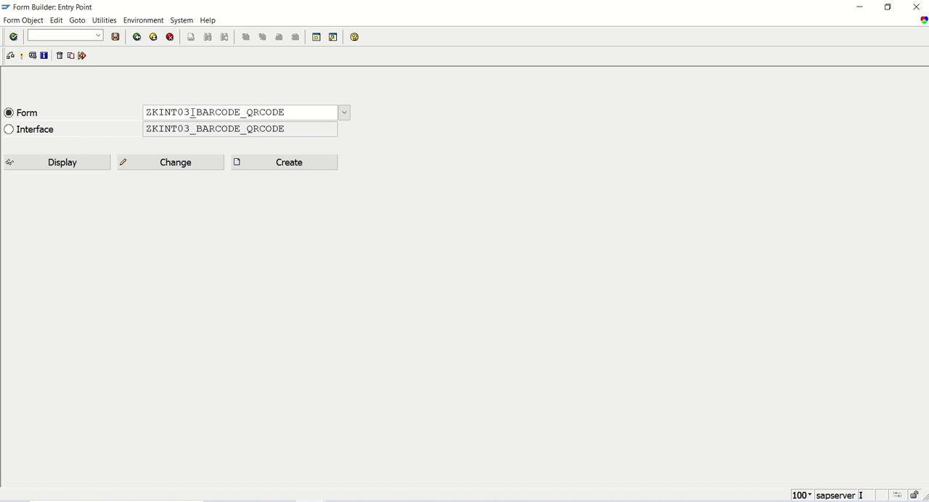
- Change the INT part of the form name to ADF so it reads ZKADF03_BARCODE_QRCODE
{"action": "key", "text": "Left"}
{"action": "key", "text": "Left"}
{"action": "key", "text": "Left"}
{"action": "key", "text": "Left"}
{"action": "key", "text": "Left"}
{"action": "key", "text": "Left"}
{"action": "key", "text": "Left"}
{"action": "key", "text": "Left"}
{"action": "key", "text": "Left"}
{"action": "key", "text": "Left"}
{"action": "key", "text": "Left"}
{"action": "key", "text": "Left"}
{"action": "key", "text": "Left"}
{"action": "key", "text": "Left"}
{"action": "key", "text": "Left"}
{"action": "key", "text": "Left"}
{"action": "key", "text": "Left"}
{"action": "key", "text": "BackSpace"}
{"action": "key", "text": "BackSpace"}
{"action": "key", "text": "BackSpace"}
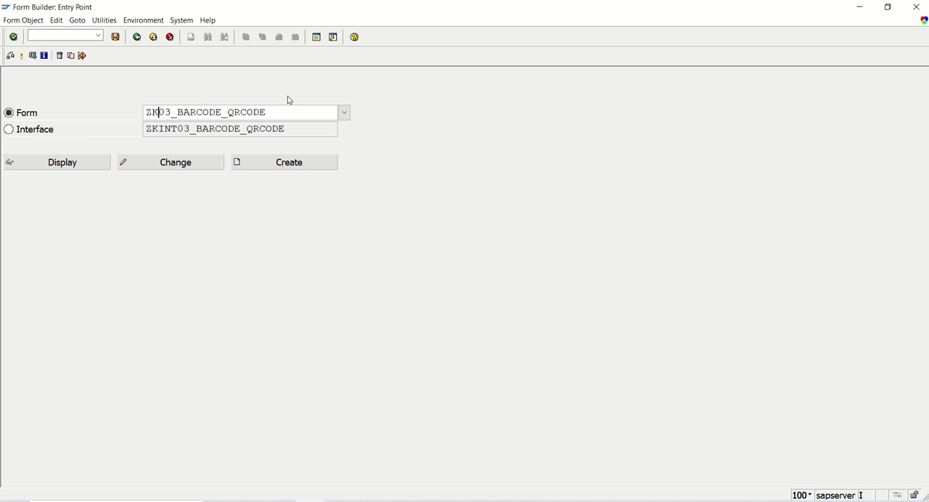
{"action": "type", "text": "ADF"}
{"action": "key", "text": "ctrl+a"}
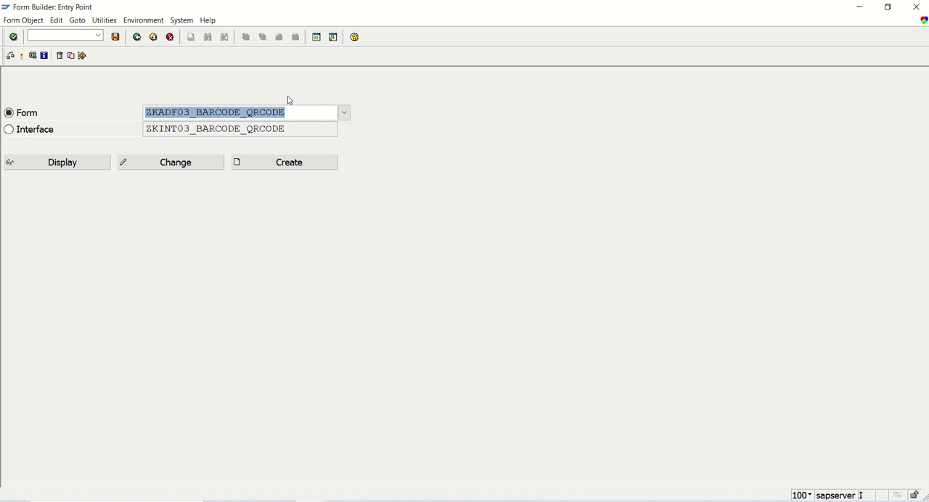
{"action": "left_click", "coordinate": [300, 114]}
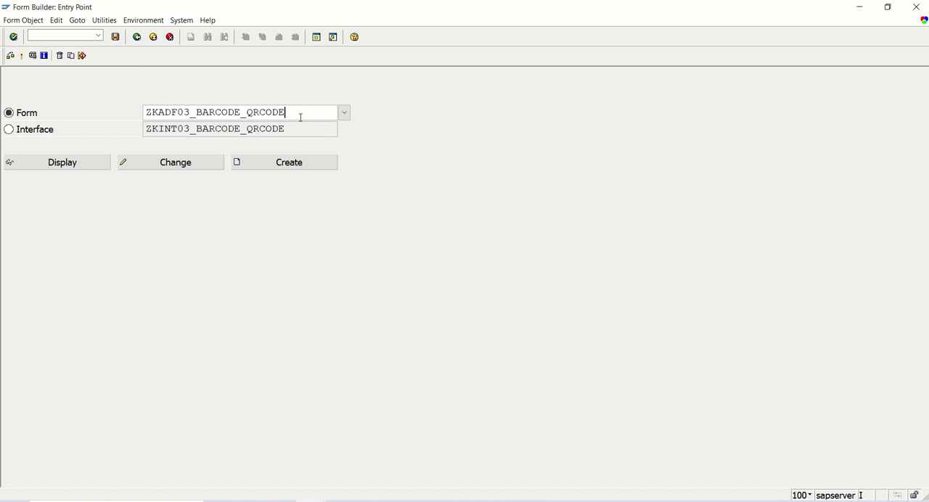
- Copy the interface name and start creating the form with the description "Demo on bar code and QR Code"
{"action": "left_click_drag", "start_coordinate": [299, 129], "coordinate": [16, 131]}
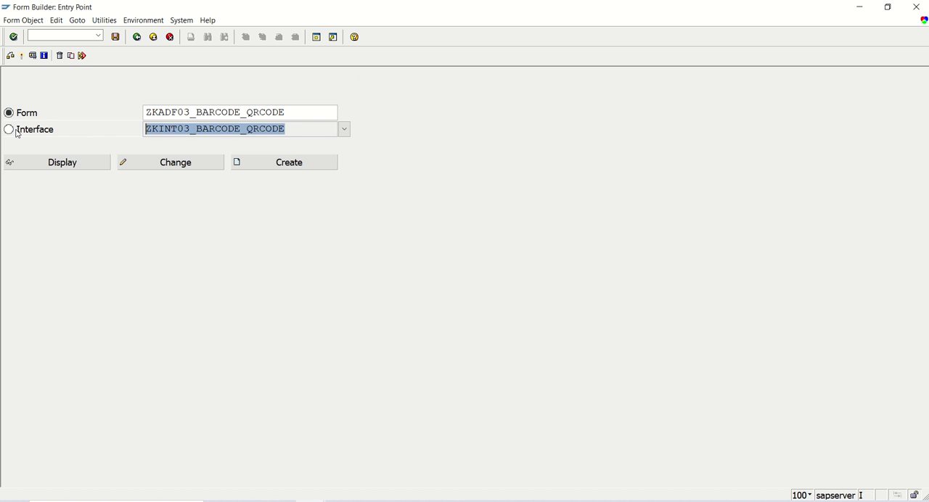
{"action": "key", "text": "ctrl+c"}
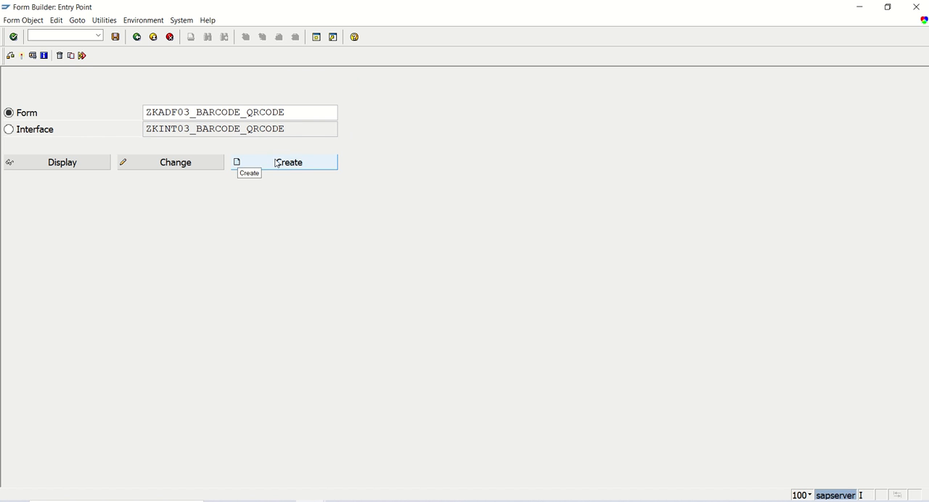
{"action": "left_click", "coordinate": [251, 163]}
{"action": "left_click", "coordinate": [250, 264]}
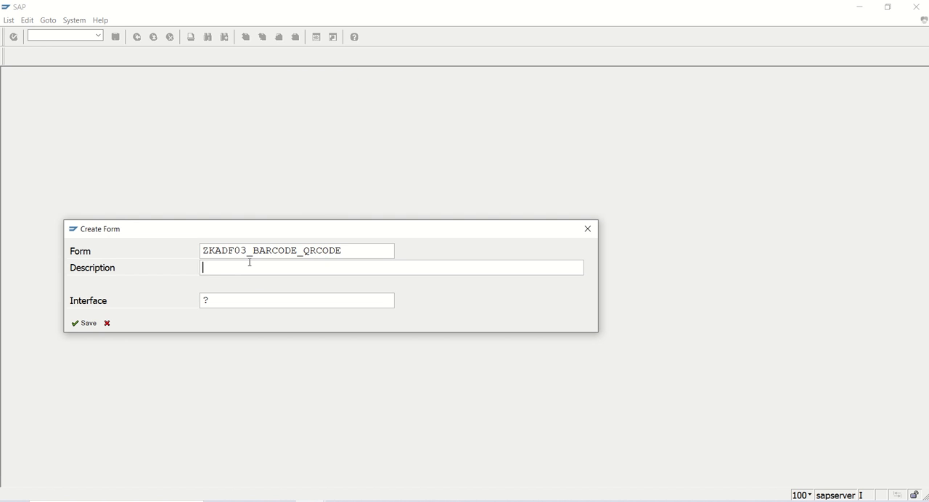
{"action": "type", "text": "Demo on bar code and QR CO"}
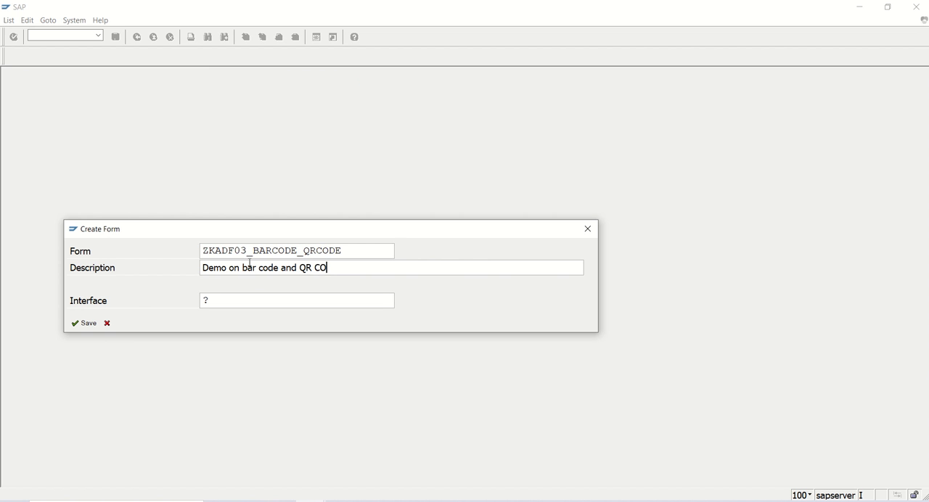
{"action": "key", "text": "BackSpace"}
{"action": "type", "text": "ode"}
- Assign the interface ZKINT03_BARCODE_QRCODE to the form and save the form as a local object
{"action": "left_click", "coordinate": [234, 297]}
{"action": "key", "text": "BackSpace"}
{"action": "key", "text": "ctrl+v"}
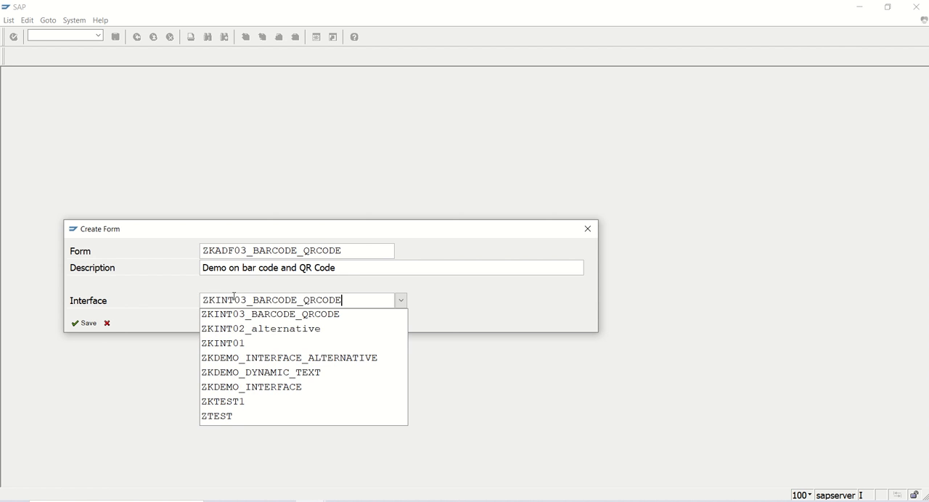
{"action": "left_click", "coordinate": [88, 324]}
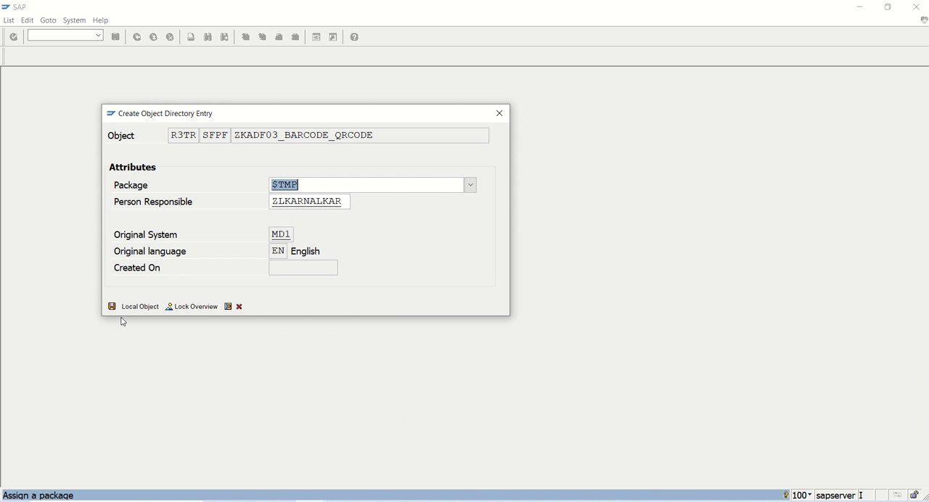
{"action": "left_click", "coordinate": [143, 307]}
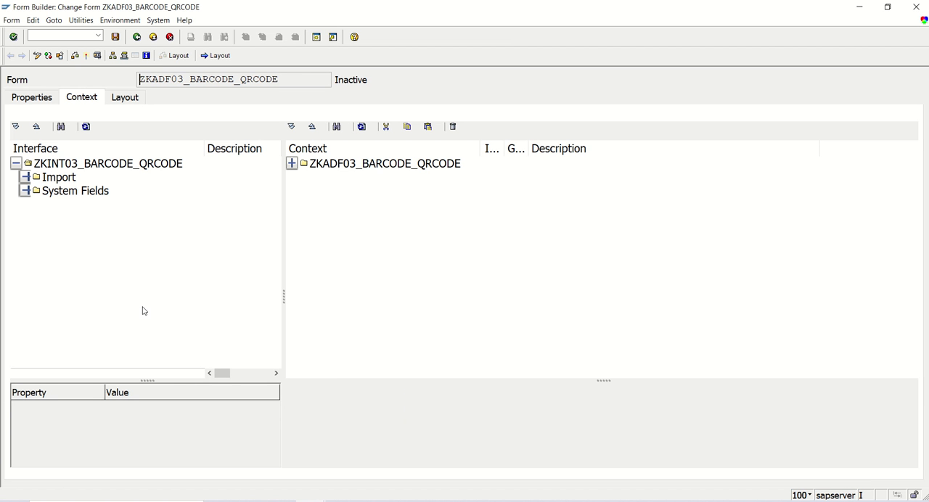
- Add the import parameters IP_VBELN and IP_WEB from the interface to the form context and save the form
{"action": "left_click", "coordinate": [27, 178]}
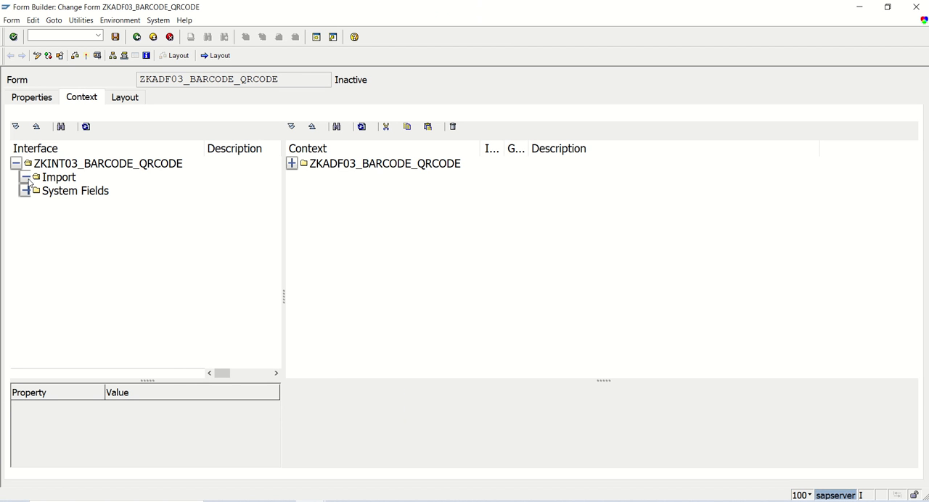
{"action": "left_click", "coordinate": [25, 218]}
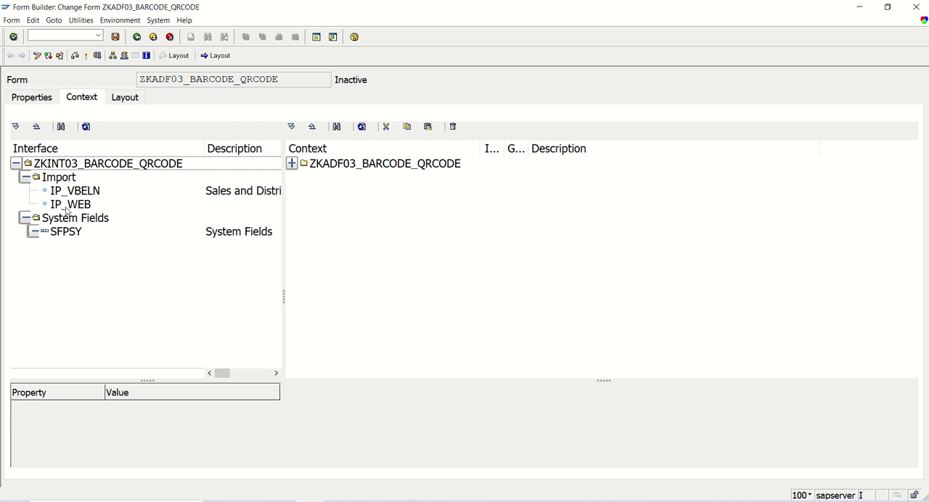
{"action": "left_click", "coordinate": [73, 180]}
{"action": "left_click", "coordinate": [75, 191]}
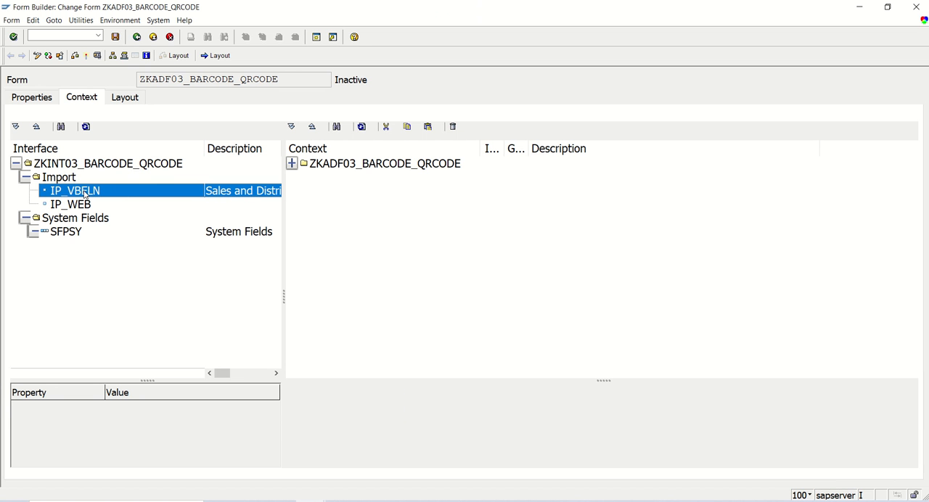
{"action": "left_click_drag", "start_coordinate": [70, 194], "coordinate": [333, 165]}
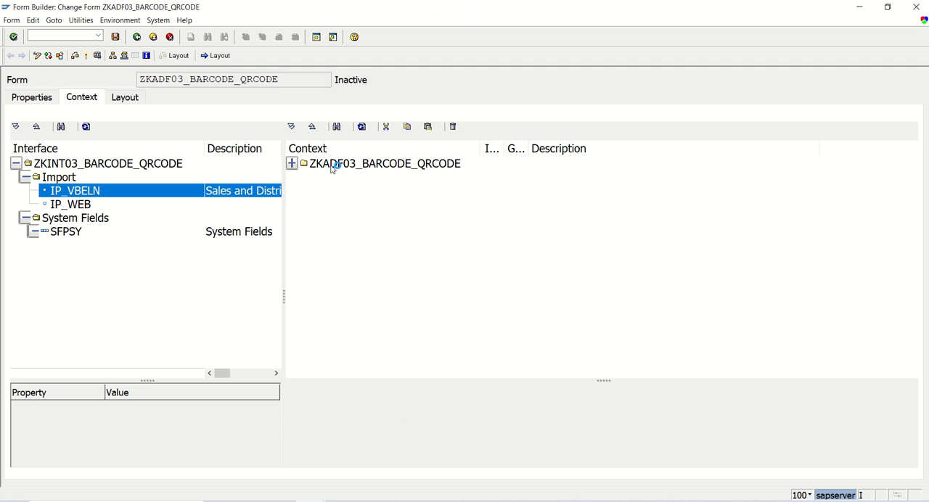
{"action": "left_click_drag", "start_coordinate": [71, 205], "coordinate": [337, 186]}
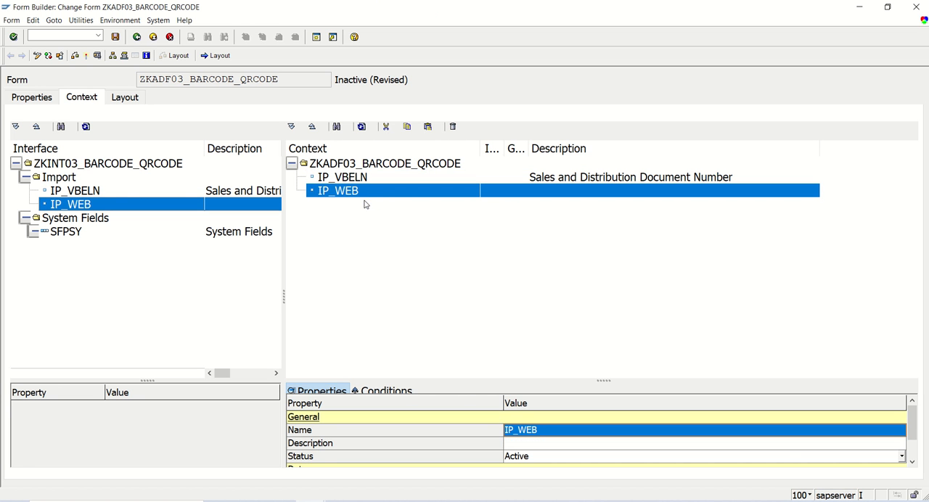
{"action": "left_click", "coordinate": [116, 37]}
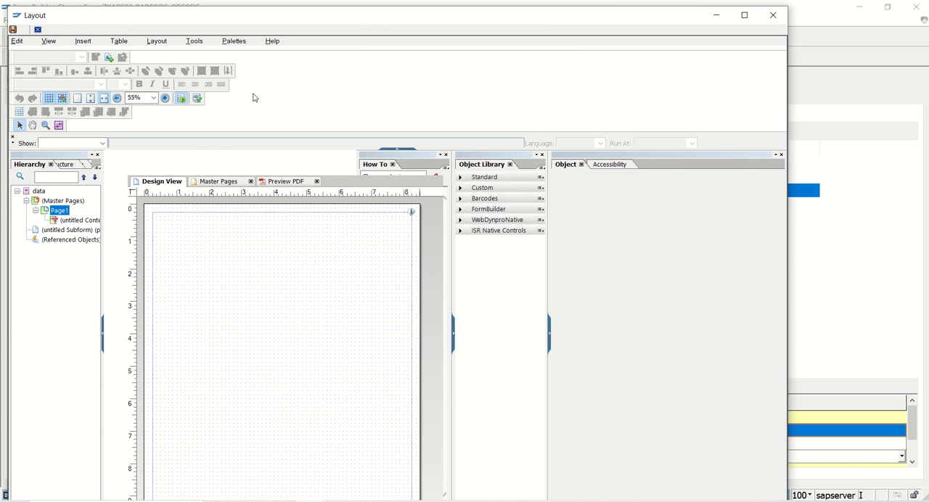
- Show the data view in the layout, place the IP_VBELN field near the page's upper edge and widen it to about 3 in
{"action": "left_click", "coordinate": [234, 40]}
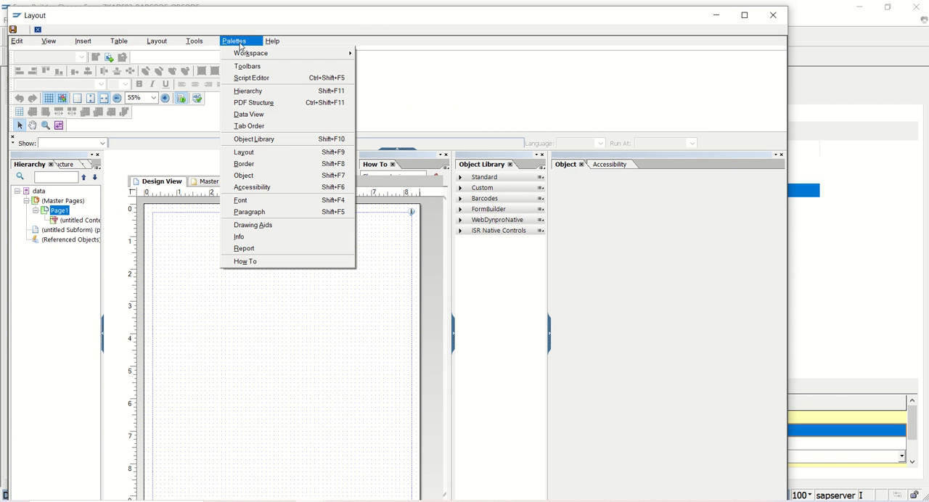
{"action": "left_click", "coordinate": [258, 114]}
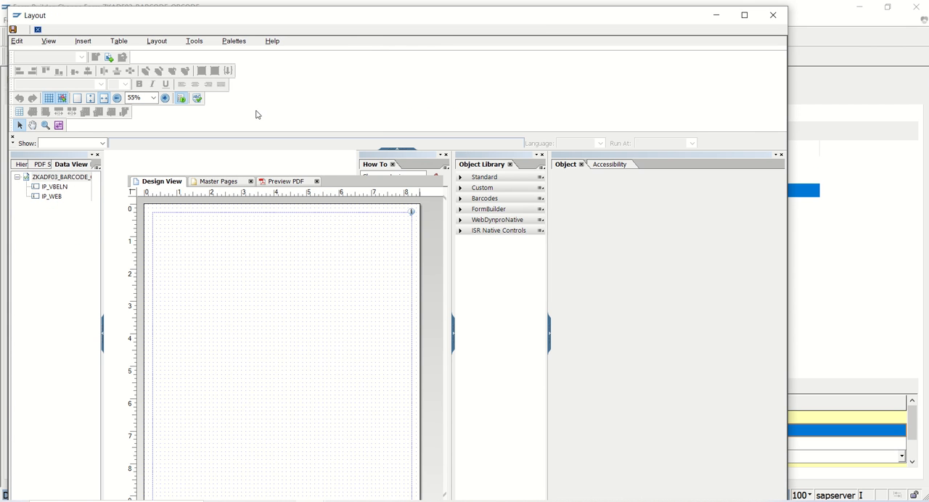
{"action": "left_click", "coordinate": [55, 190]}
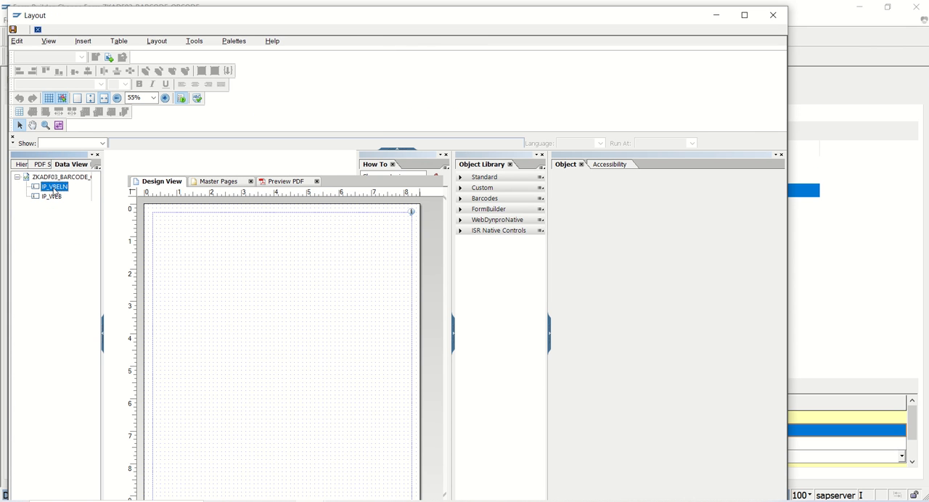
{"action": "left_click_drag", "start_coordinate": [53, 191], "coordinate": [179, 238]}
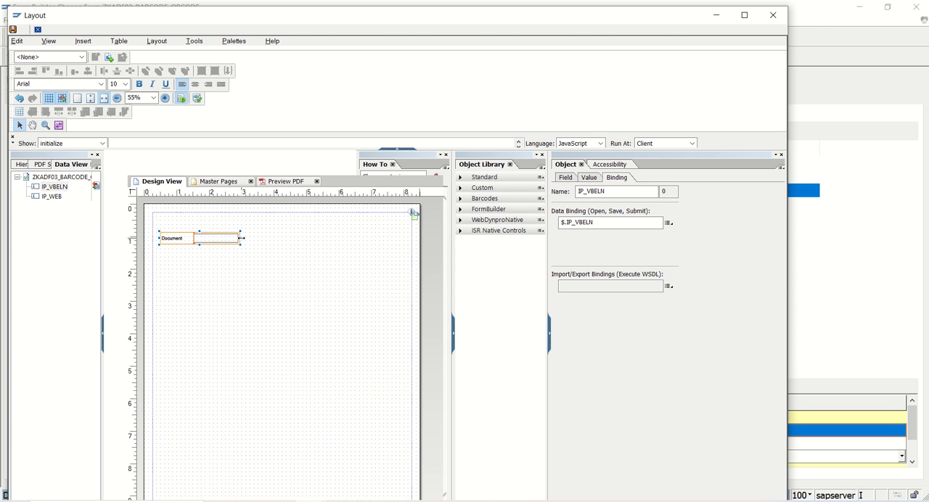
{"action": "left_click_drag", "start_coordinate": [242, 242], "coordinate": [259, 241]}
{"action": "left_click", "coordinate": [294, 270]}
- Insert a Code 128A barcode beside the Document field, enlarge it to about 2.5 by 0.75 in and align the Document field with it
{"action": "left_click", "coordinate": [233, 243]}
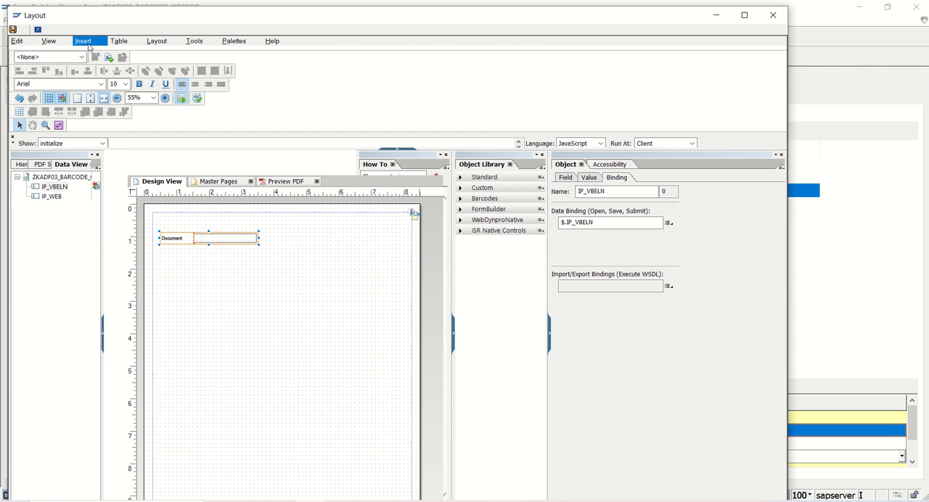
{"action": "left_click", "coordinate": [84, 42]}
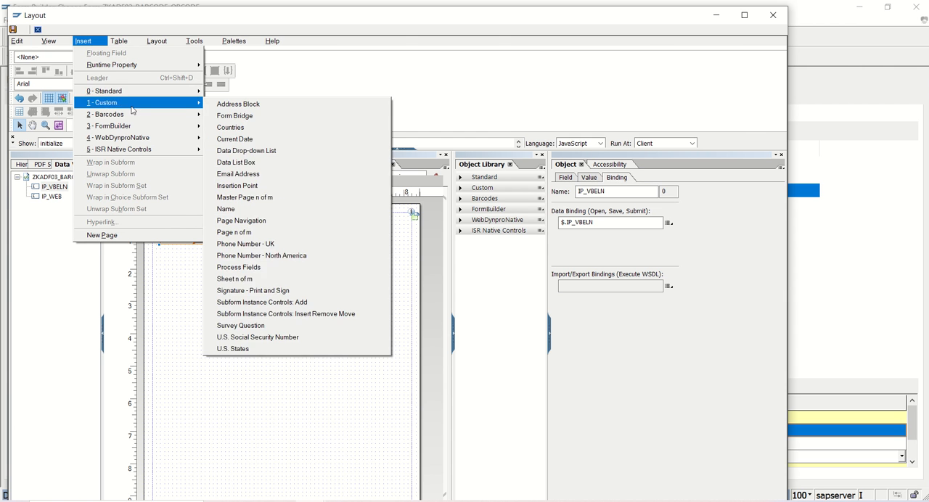
{"action": "mouse_move", "coordinate": [134, 115]}
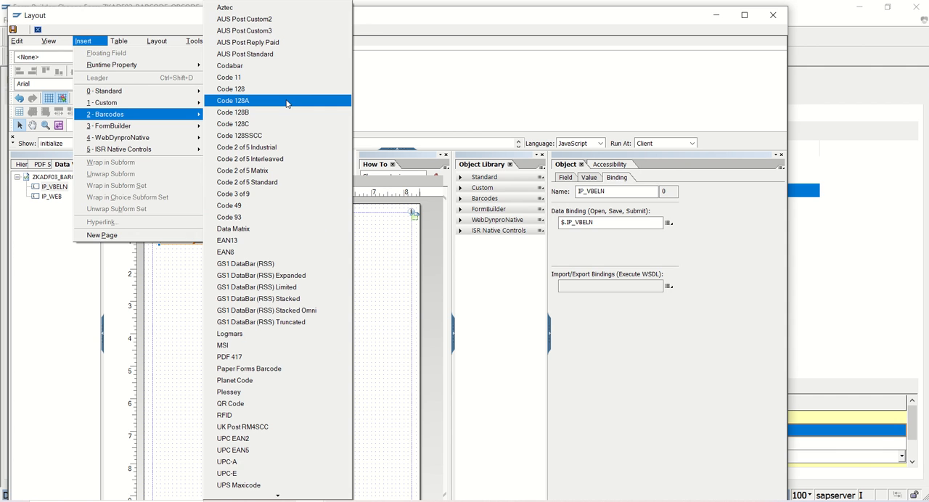
{"action": "left_click", "coordinate": [286, 101]}
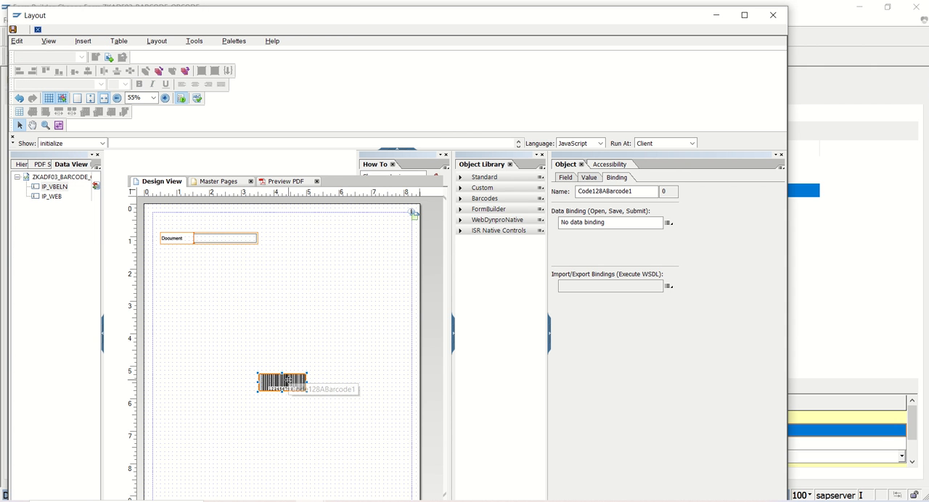
{"action": "left_click_drag", "start_coordinate": [288, 381], "coordinate": [372, 236]}
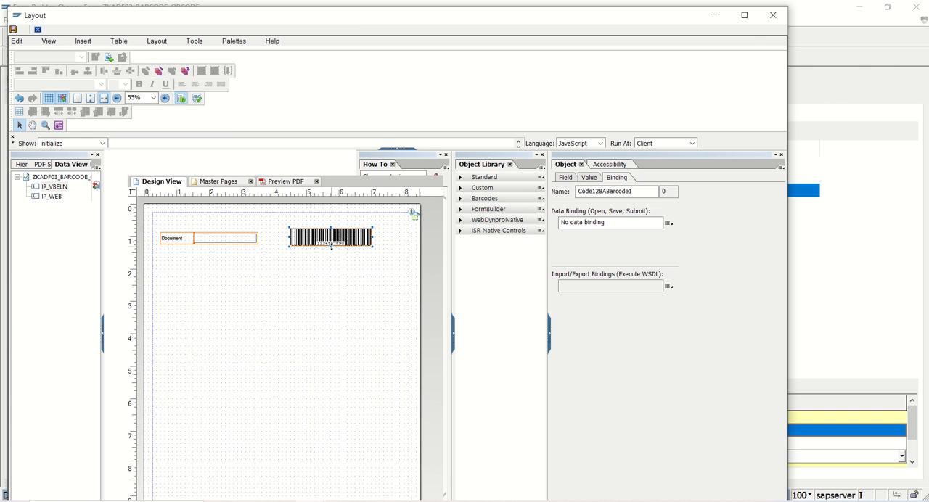
{"action": "left_click_drag", "start_coordinate": [331, 247], "coordinate": [331, 255]}
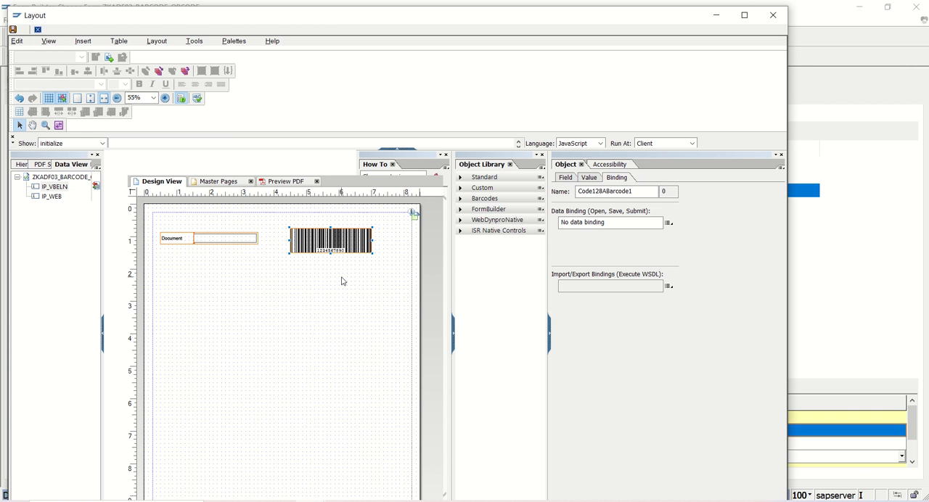
{"action": "left_click", "coordinate": [247, 238]}
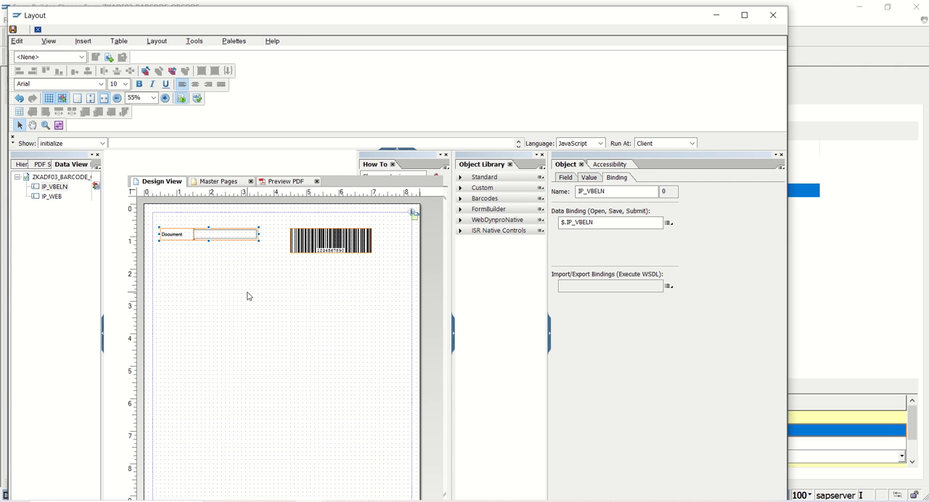
- Place the IP_WEB field below the Document field at about X 0.375 in, Y 2.375 in, and widen it to about 3.5 in
{"action": "left_click", "coordinate": [50, 197]}
{"action": "left_click_drag", "start_coordinate": [49, 198], "coordinate": [171, 293]}
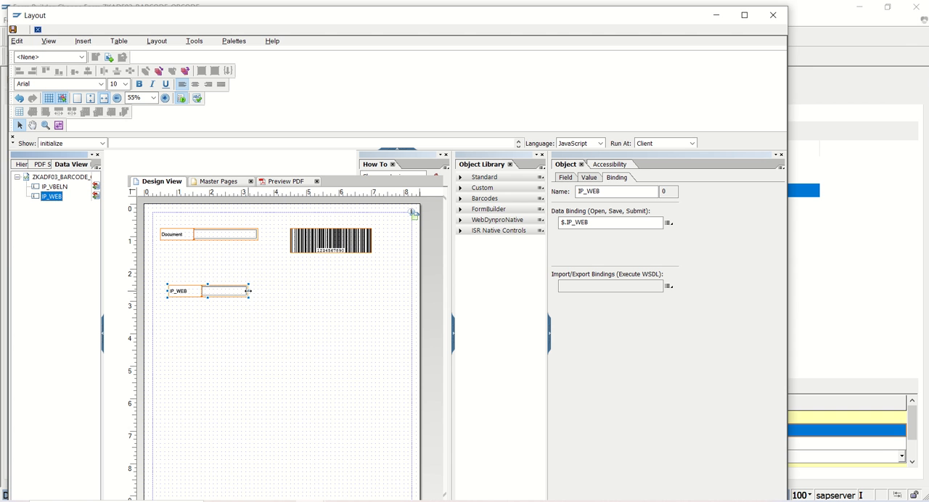
{"action": "left_click_drag", "start_coordinate": [249, 291], "coordinate": [271, 292]}
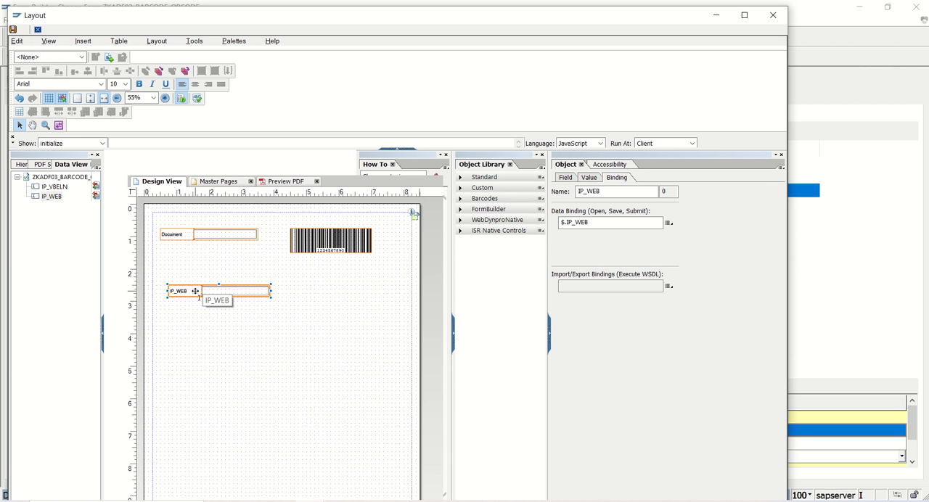
{"action": "left_click_drag", "start_coordinate": [202, 291], "coordinate": [181, 289]}
{"action": "left_click_drag", "start_coordinate": [259, 287], "coordinate": [271, 286]}
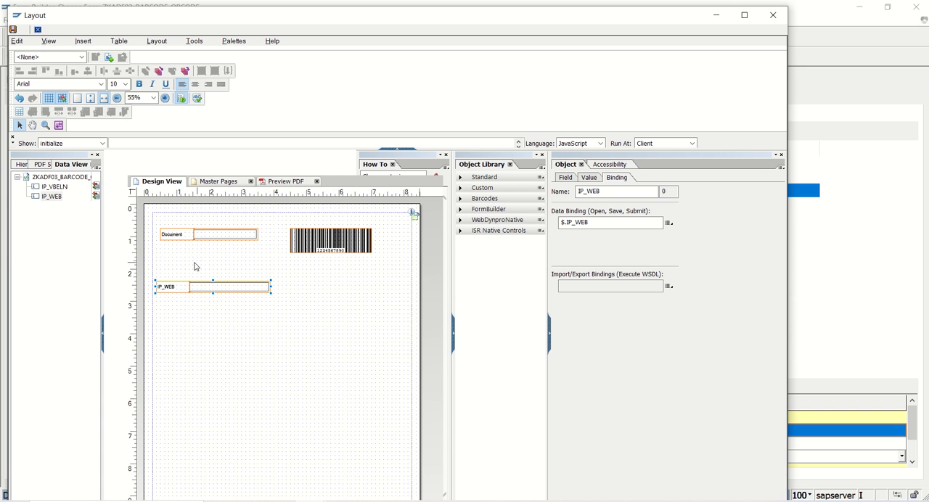
- Show the layout properties of the IP_WEB field and set its caption position to Top
{"action": "double_click", "coordinate": [166, 285]}
{"action": "left_click", "coordinate": [206, 285]}
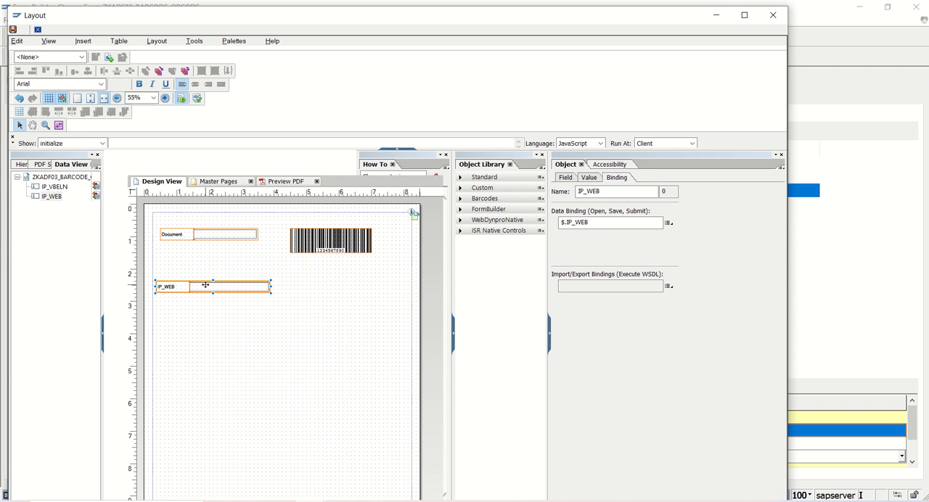
{"action": "left_click", "coordinate": [158, 41]}
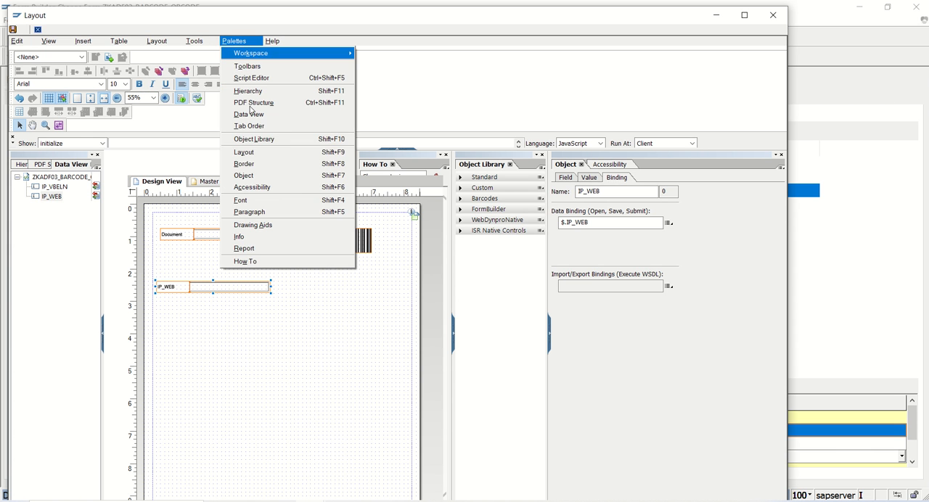
{"action": "left_click", "coordinate": [262, 153]}
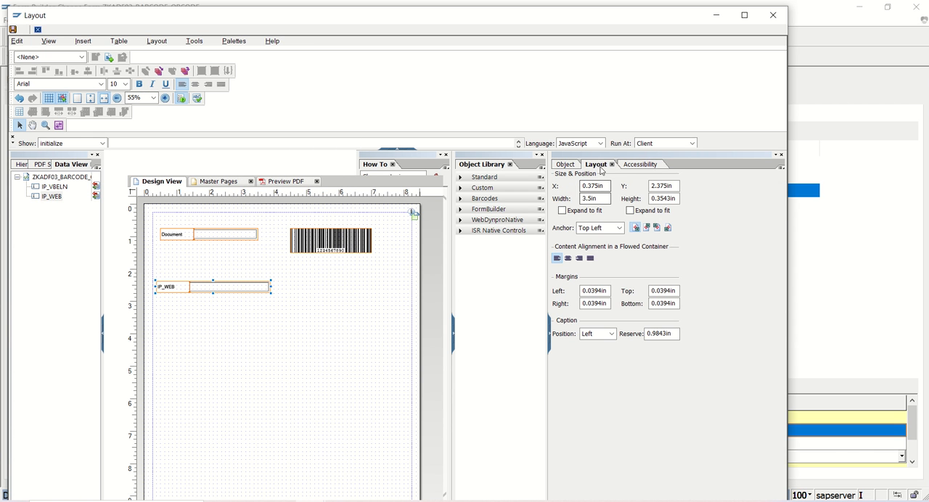
{"action": "left_click", "coordinate": [610, 334]}
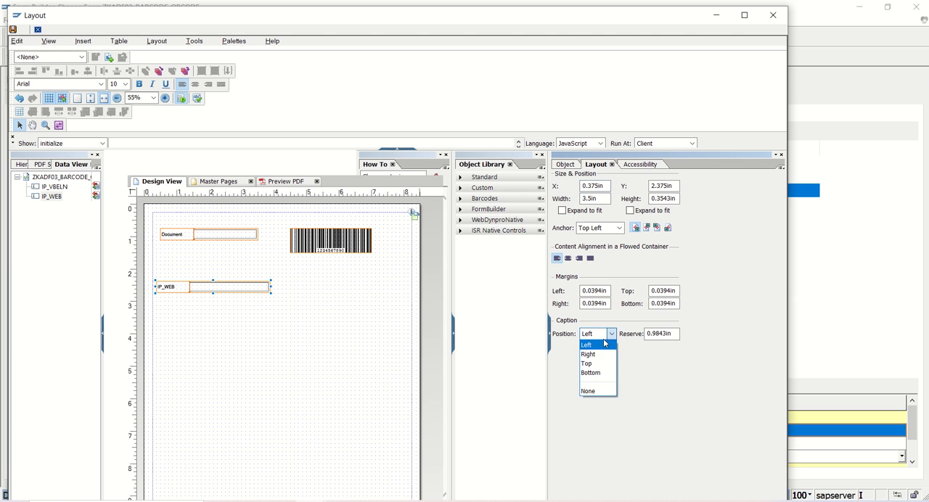
{"action": "left_click", "coordinate": [598, 366]}
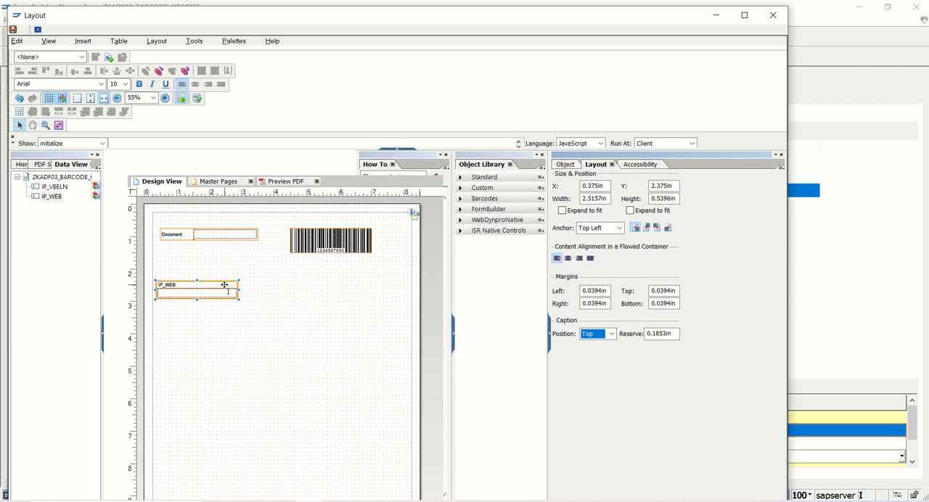
- Change the caption of the IP_WEB field to "Link"
{"action": "left_click", "coordinate": [214, 285]}
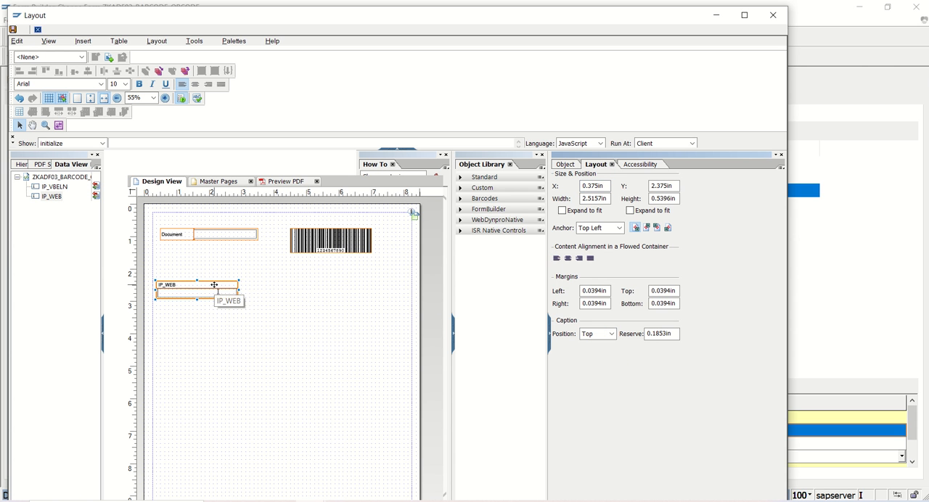
{"action": "left_click", "coordinate": [563, 165]}
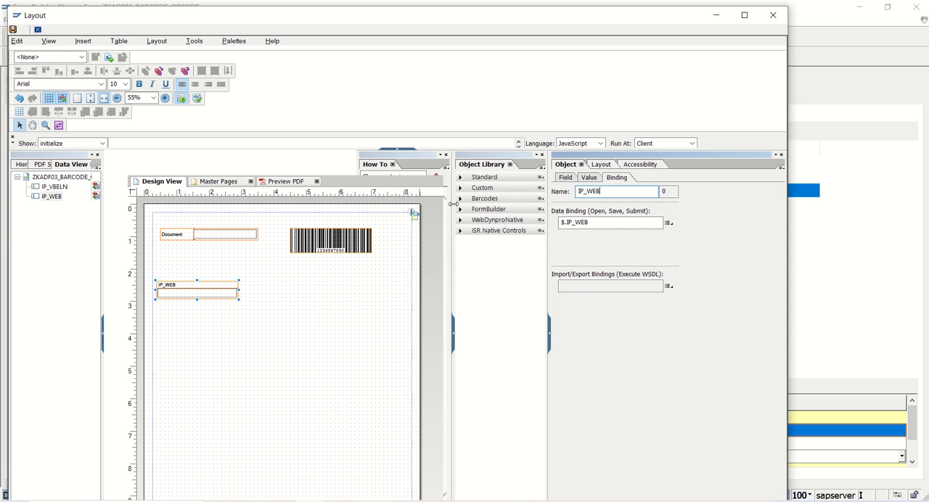
{"action": "left_click", "coordinate": [565, 177]}
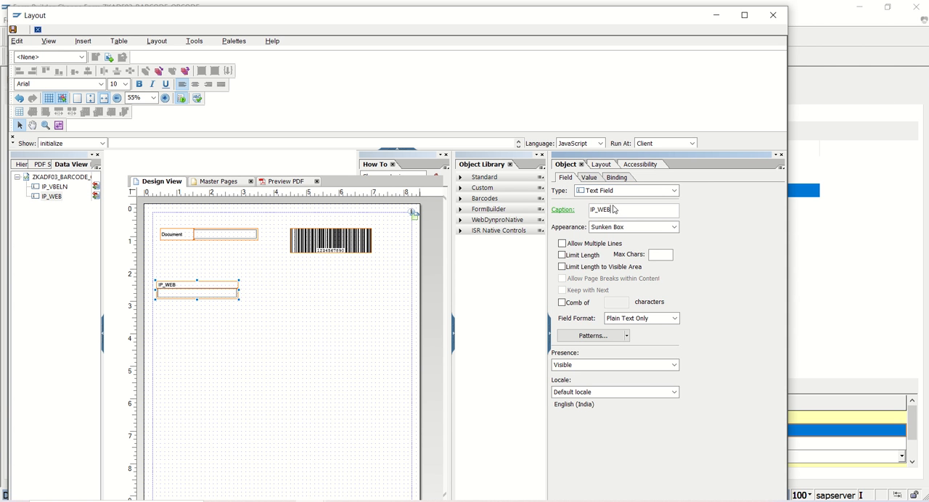
{"action": "key", "text": "BackSpace"}
{"action": "key", "text": "BackSpace"}
{"action": "key", "text": "BackSpace"}
{"action": "key", "text": "BackSpace"}
{"action": "key", "text": "BackSpace"}
{"action": "key", "text": "Return"}
- Move the Link field slightly farther down the page and deselect it
{"action": "left_click", "coordinate": [328, 333]}
{"action": "left_click", "coordinate": [230, 291]}
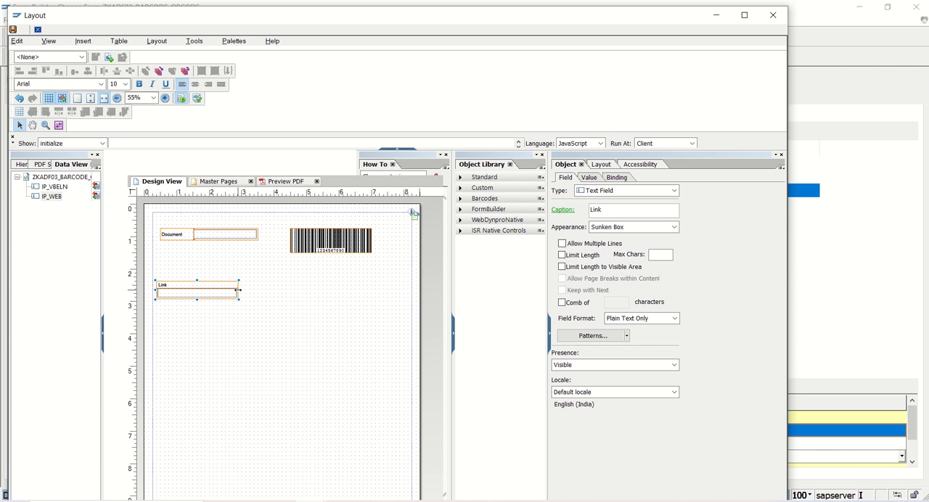
{"action": "mouse_move", "coordinate": [239, 301]}
{"action": "left_mouse_down"}
{"action": "mouse_move", "coordinate": [244, 293]}
{"action": "mouse_move", "coordinate": [222, 296]}
{"action": "mouse_move", "coordinate": [222, 308]}
{"action": "left_mouse_up"}
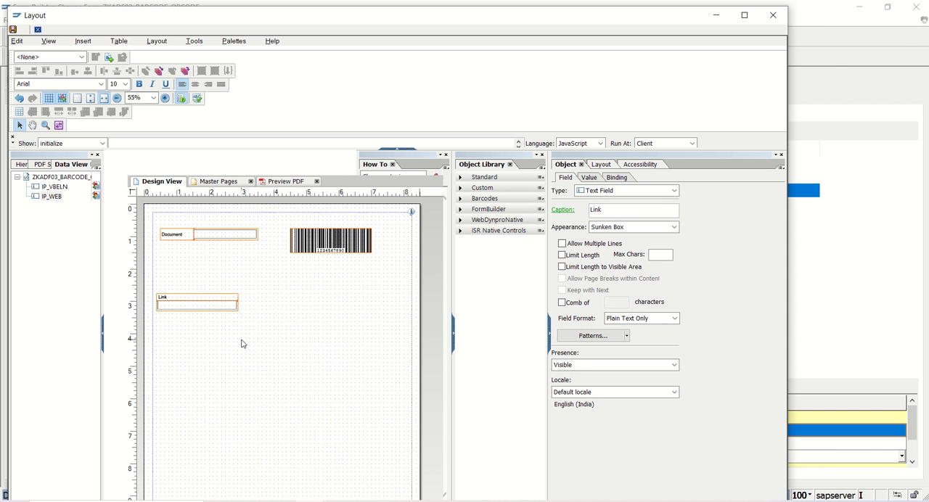
{"action": "left_click", "coordinate": [263, 300]}
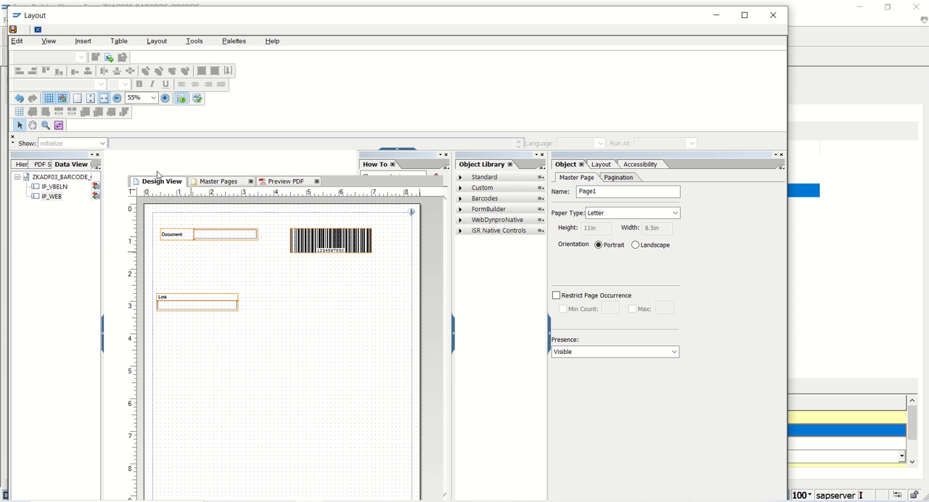
- Insert a QR Code barcode, position it beside the Link field below the Code 128A barcode and widen it to about 2 in
{"action": "left_click", "coordinate": [84, 41]}
{"action": "mouse_move", "coordinate": [135, 115]}
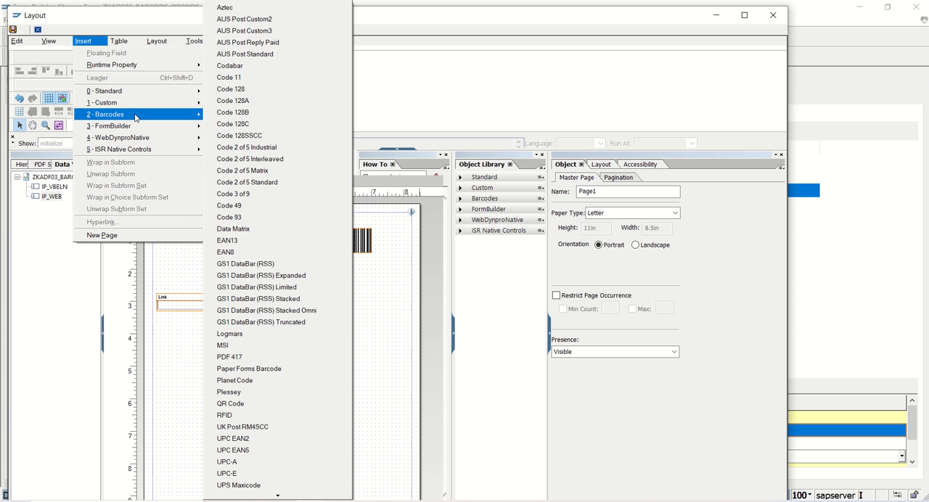
{"action": "left_click", "coordinate": [260, 404]}
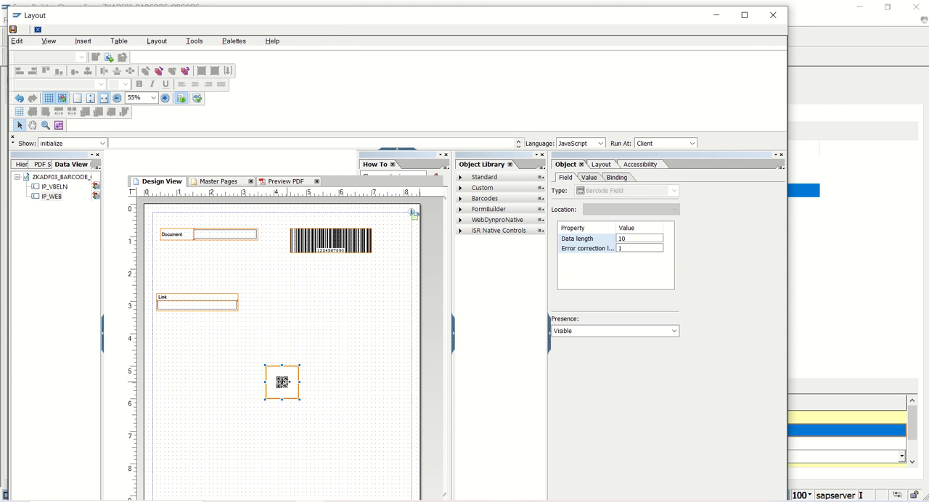
{"action": "left_click_drag", "start_coordinate": [282, 382], "coordinate": [367, 309]}
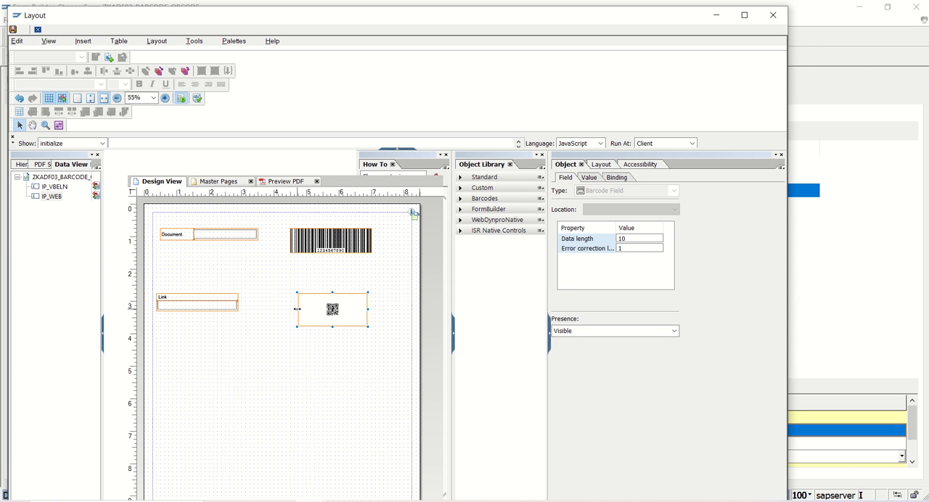
- Enlarge the QR code field to about 2.6 by 1.8 in and bind its data to IP_WEB
{"action": "left_click_drag", "start_coordinate": [297, 309], "coordinate": [325, 351]}
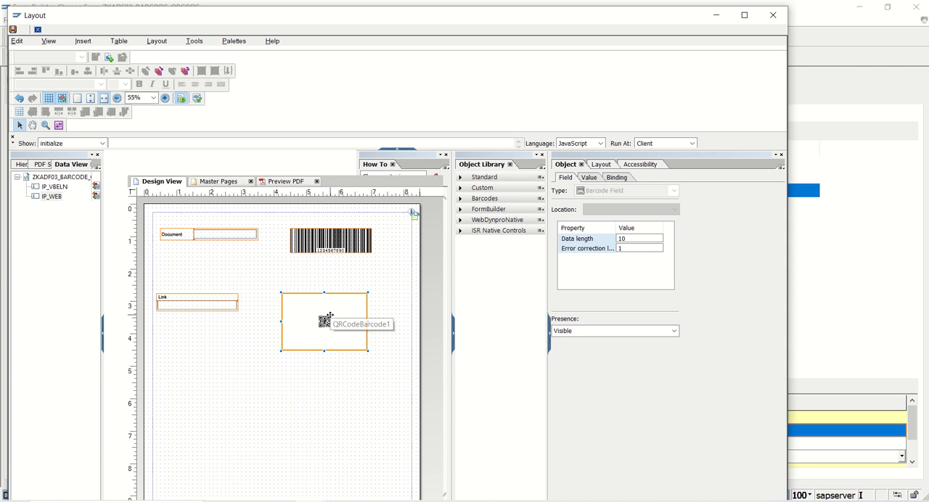
{"action": "left_click", "coordinate": [617, 179]}
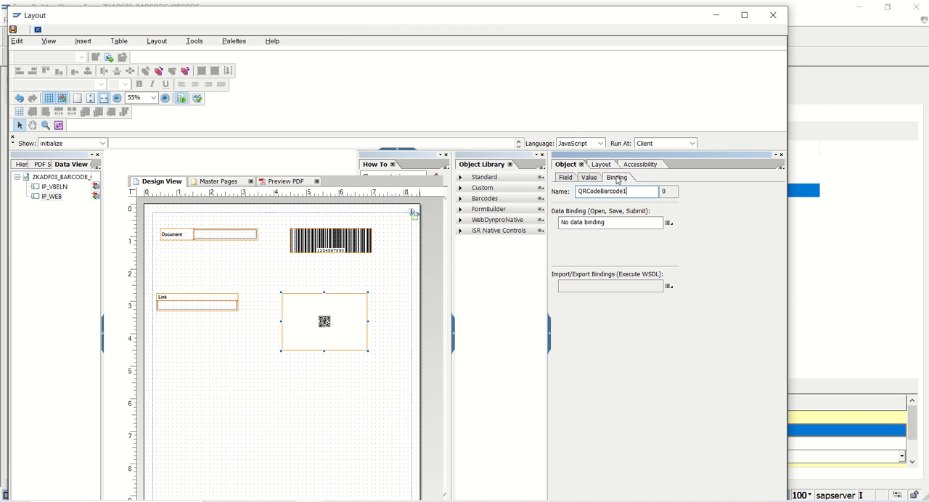
{"action": "left_click", "coordinate": [667, 225]}
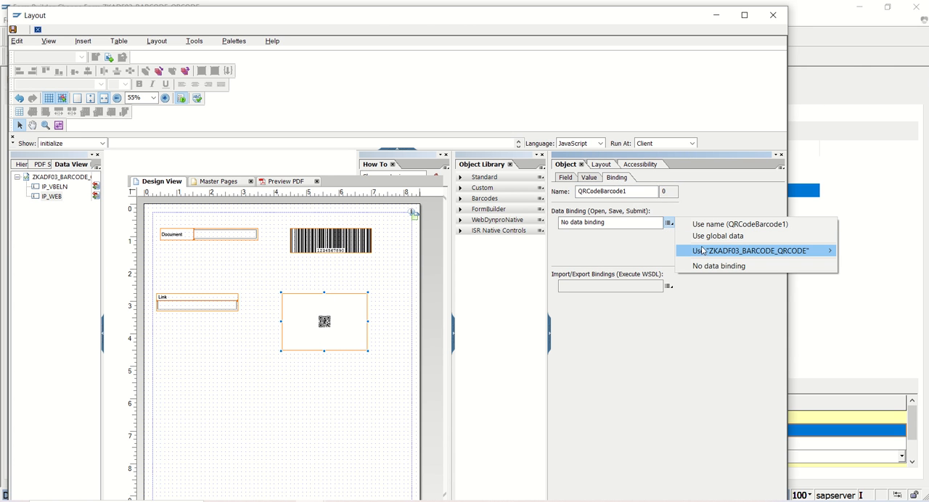
{"action": "mouse_move", "coordinate": [703, 251]}
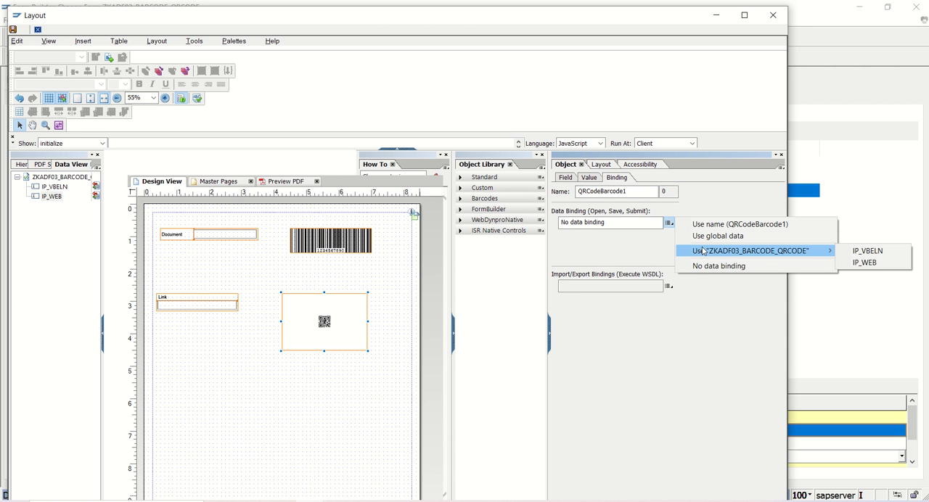
{"action": "left_click", "coordinate": [858, 263]}
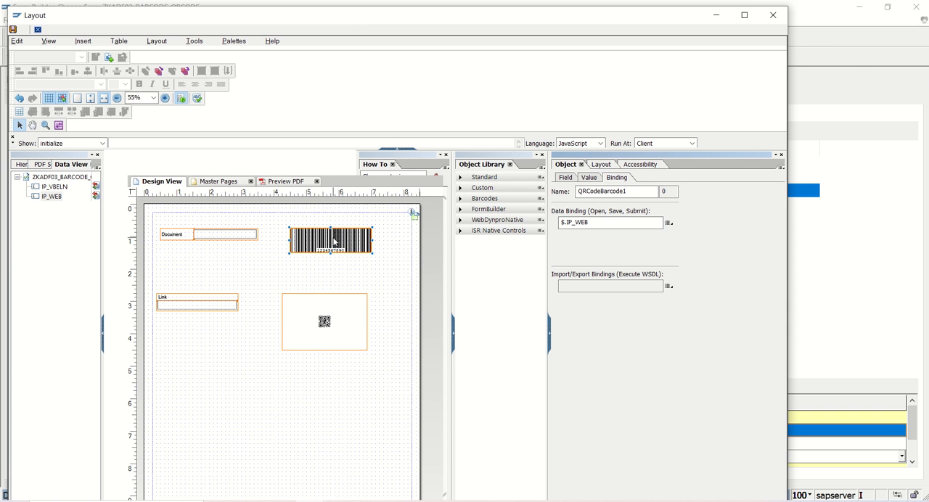
- Bind the Code 128A barcode beside the Document field to IP_VBELN
{"action": "left_click", "coordinate": [333, 238]}
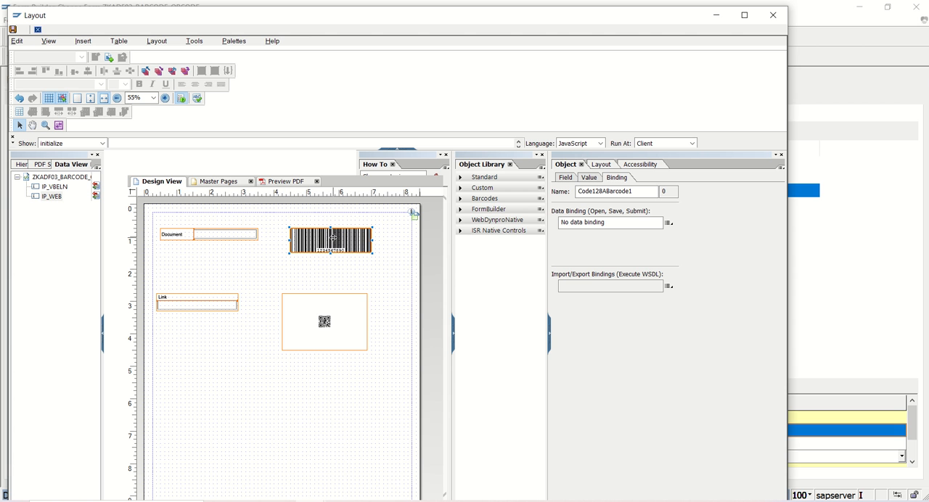
{"action": "left_click", "coordinate": [669, 223]}
{"action": "mouse_move", "coordinate": [715, 251]}
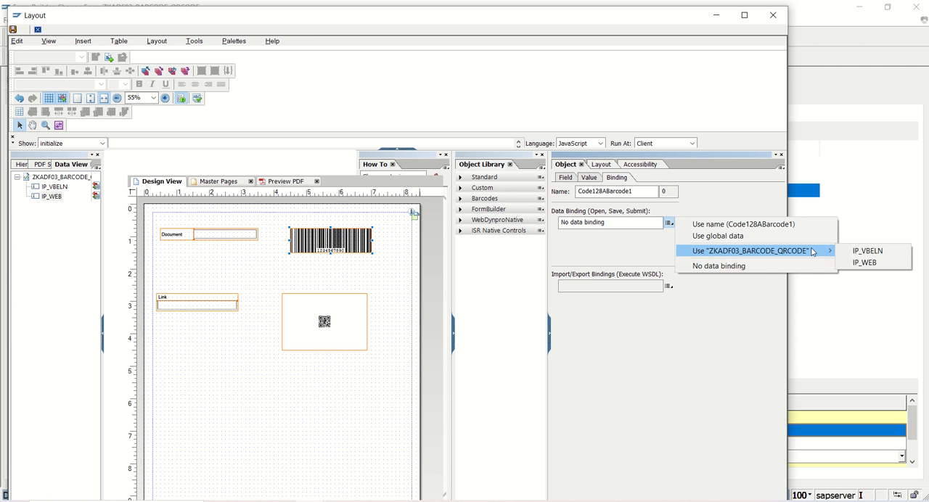
{"action": "left_click", "coordinate": [853, 252]}
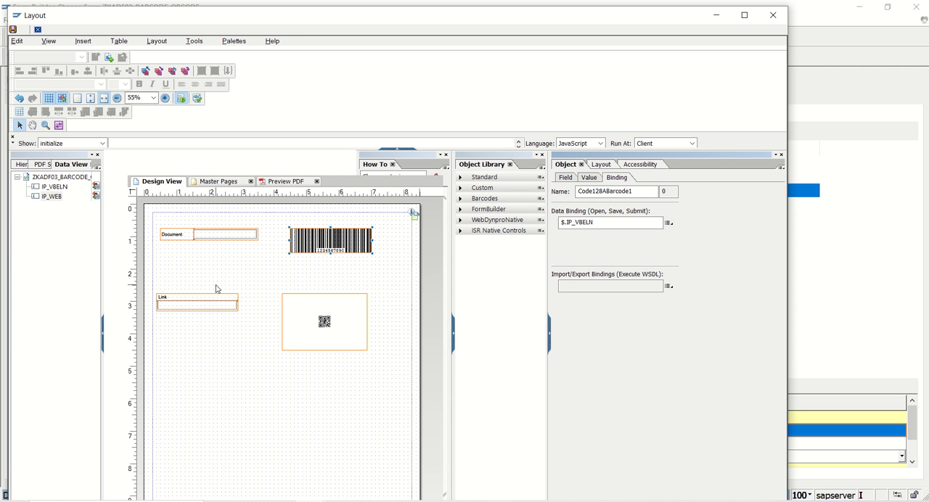
- Save the form layout and close the Layout window to return to the form's context
{"action": "left_click", "coordinate": [14, 31]}
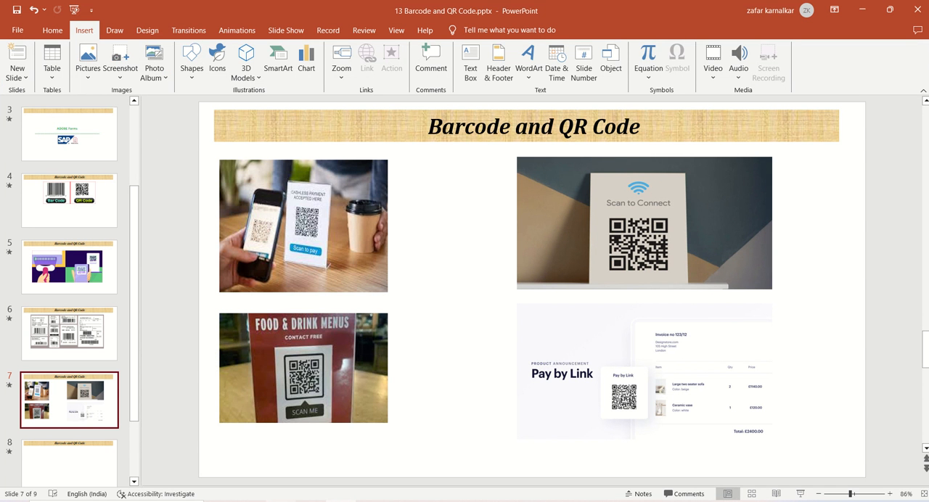
{"action": "mouse_move", "coordinate": [311, 500]}
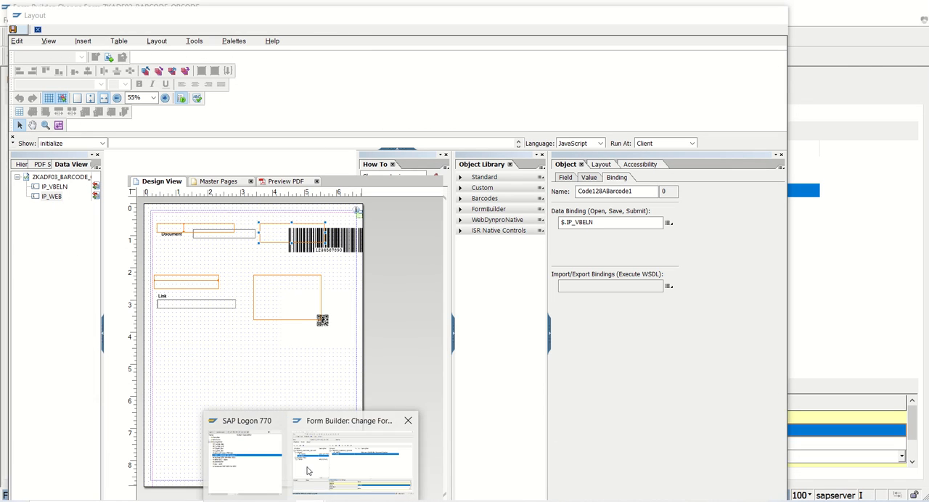
{"action": "left_click", "coordinate": [305, 472]}
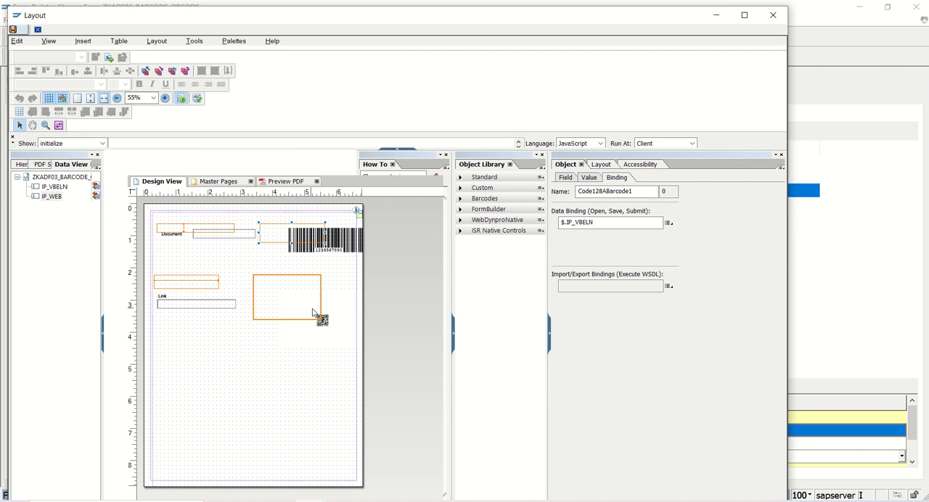
{"action": "left_click", "coordinate": [776, 17]}
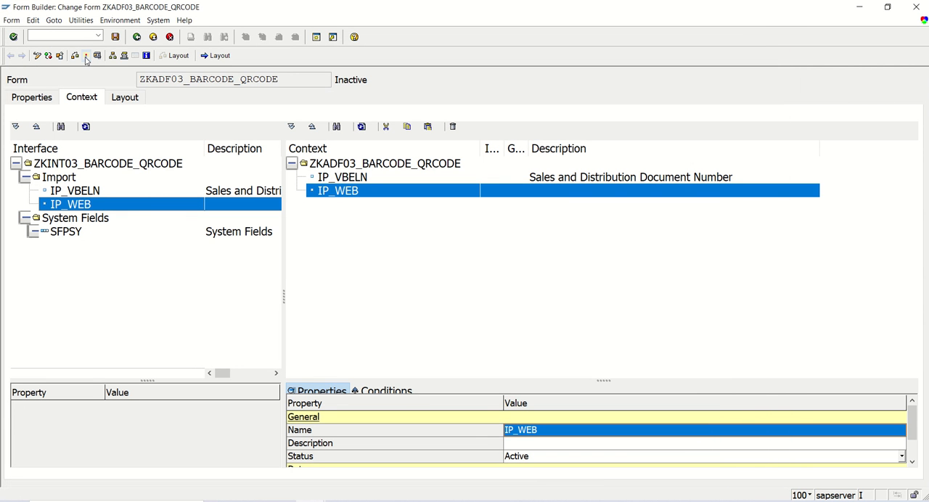
- Check and activate the form ZKADF03_BARCODE_QRCODE, and open the test screen of its function module
{"action": "left_click", "coordinate": [76, 58]}
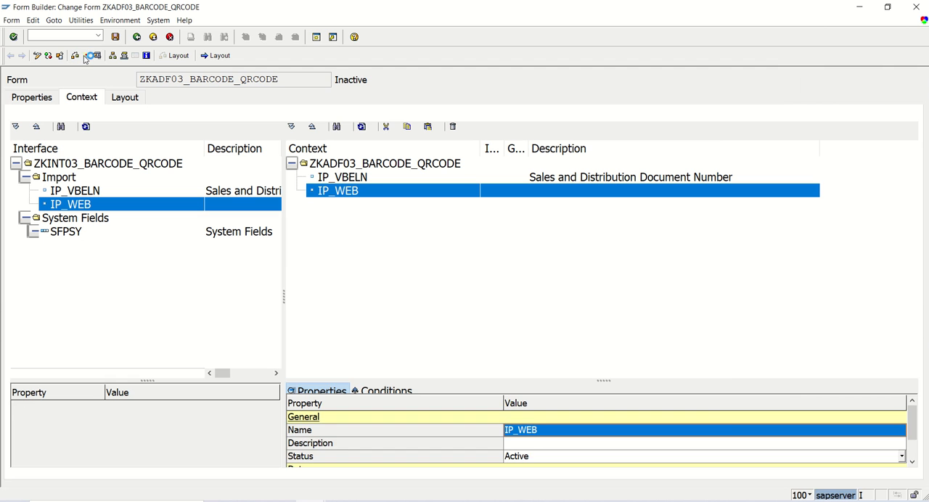
{"action": "left_click", "coordinate": [86, 56]}
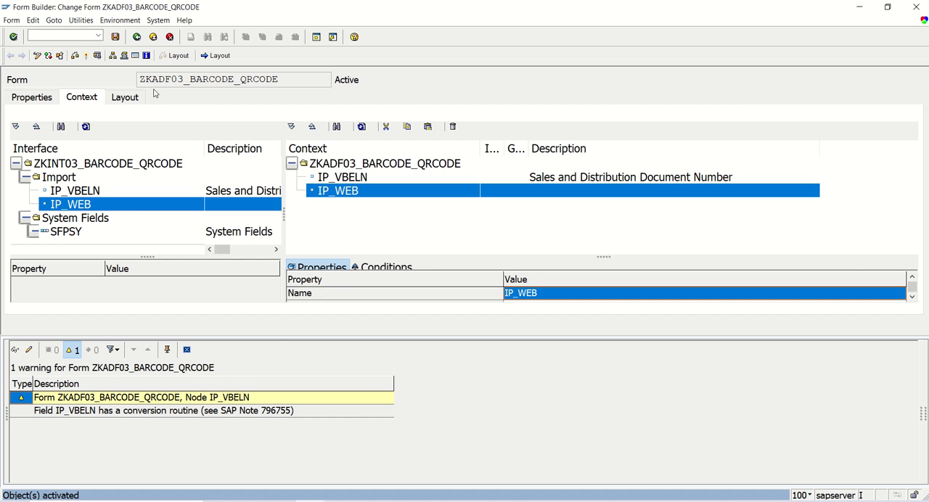
{"action": "left_click", "coordinate": [96, 57]}
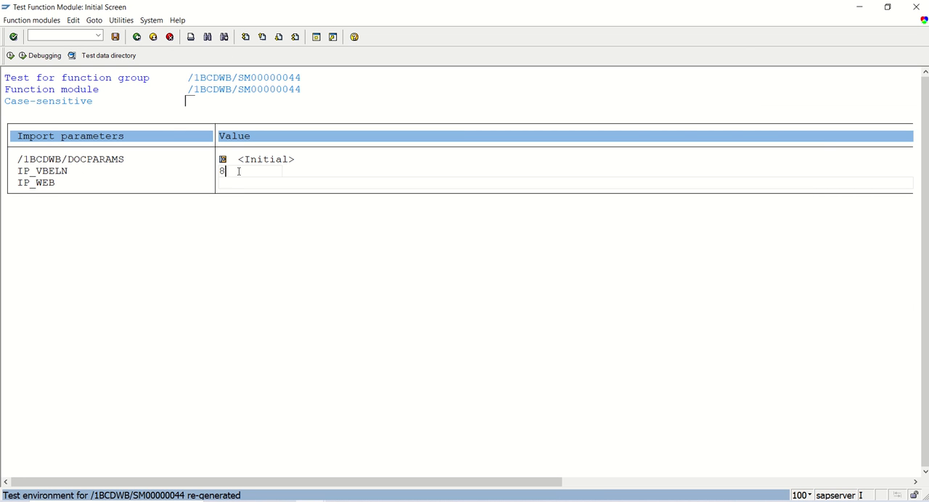
{"action": "key", "text": "BackSpace"}
{"action": "type", "text": "9999"}
{"action": "type", "text": "555"}
{"action": "type", "text": "www.goog"}
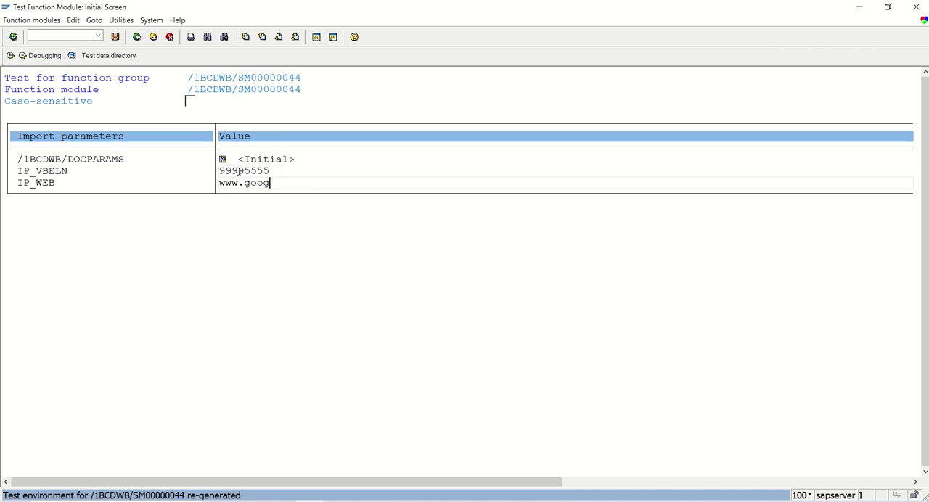
{"action": "type", "text": "le.com"}
{"action": "key", "text": "Return"}
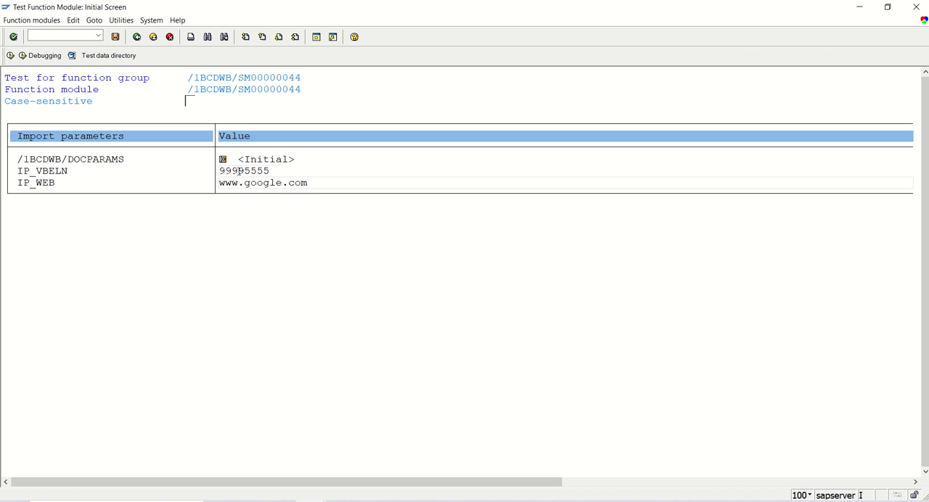
- Save the entered parameter values as test data with a short comment
{"action": "left_click", "coordinate": [115, 37]}
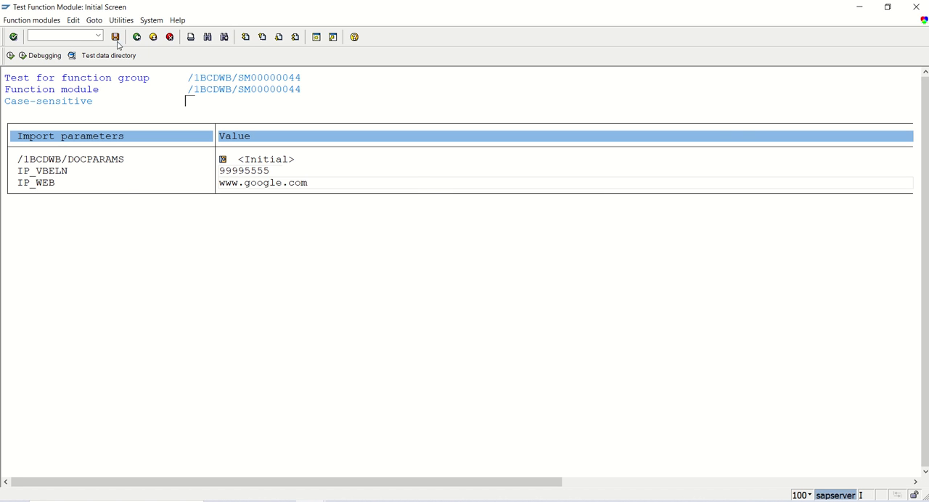
{"action": "type", "text": "Test"}
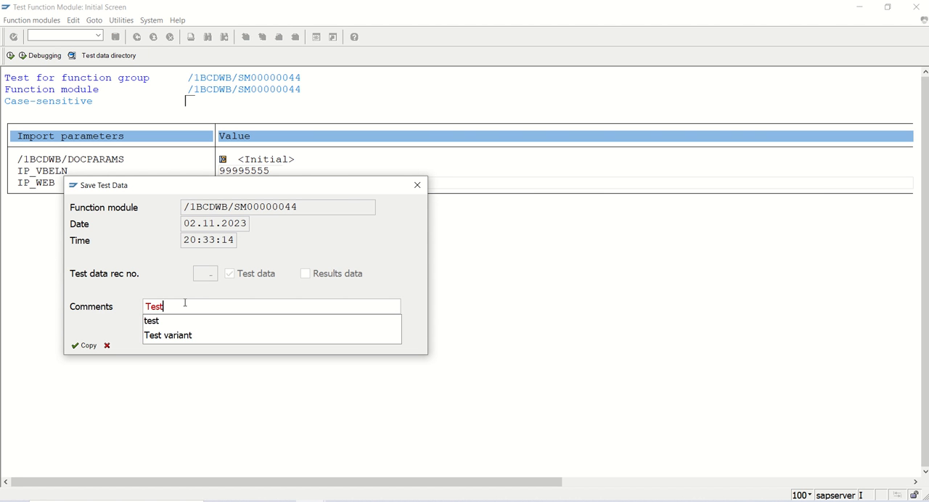
{"action": "key", "text": "Return"}
- Execute the test and examine the document number, barcode, link and QR code in the form's print preview
{"action": "key", "text": "F8"}
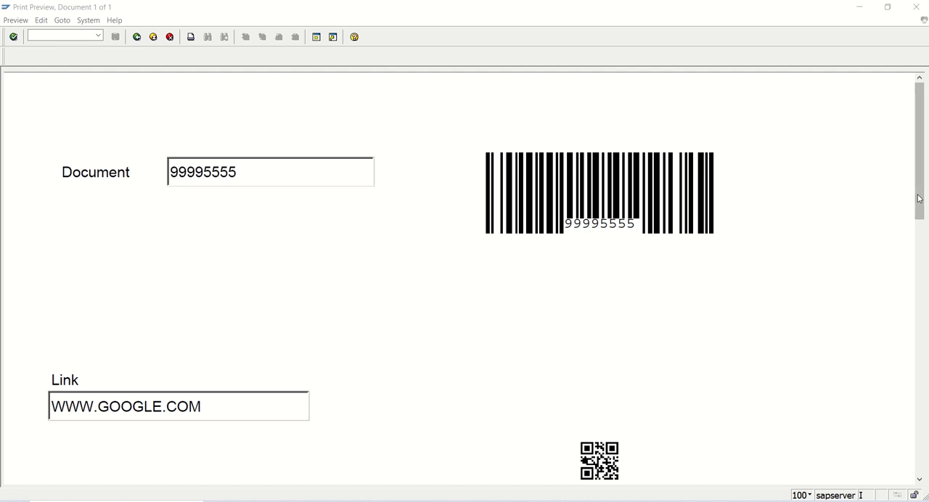
{"action": "left_click_drag", "start_coordinate": [919, 201], "coordinate": [919, 209]}
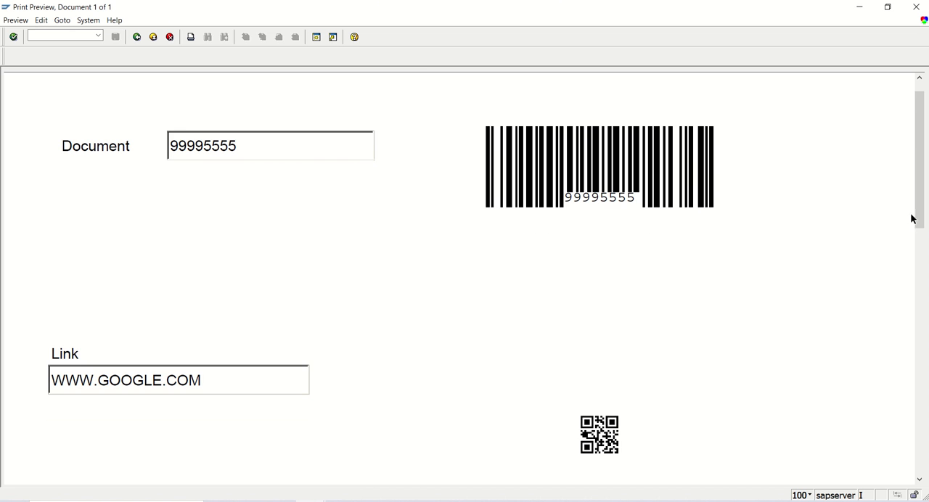
{"action": "left_click_drag", "start_coordinate": [919, 218], "coordinate": [920, 268]}
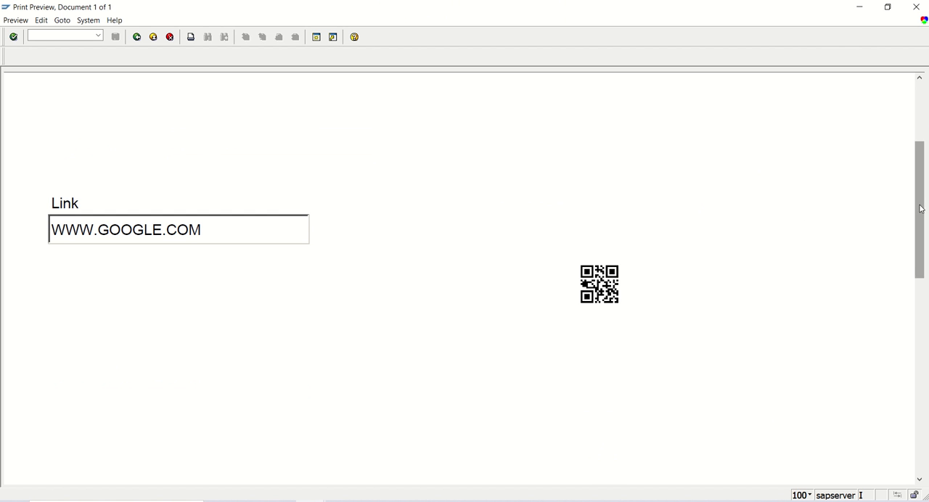
{"action": "left_click_drag", "start_coordinate": [919, 208], "coordinate": [920, 142]}
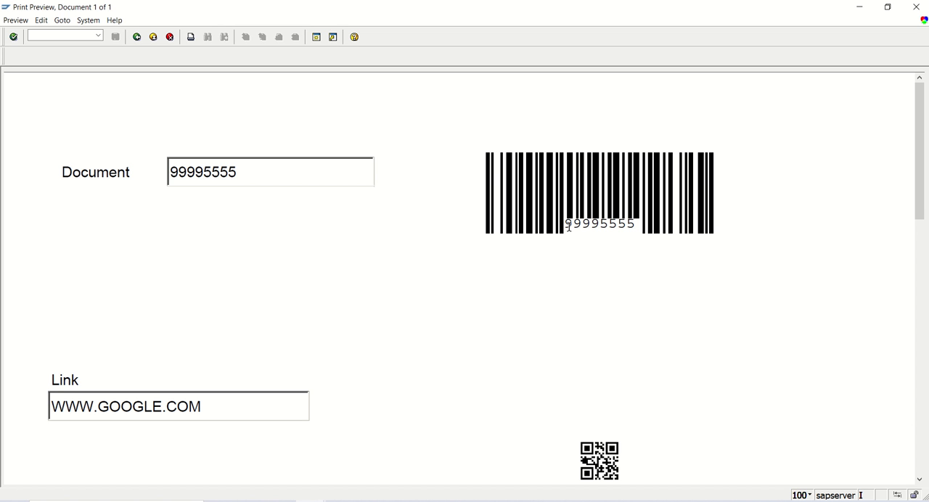
{"action": "left_click_drag", "start_coordinate": [919, 208], "coordinate": [921, 221]}
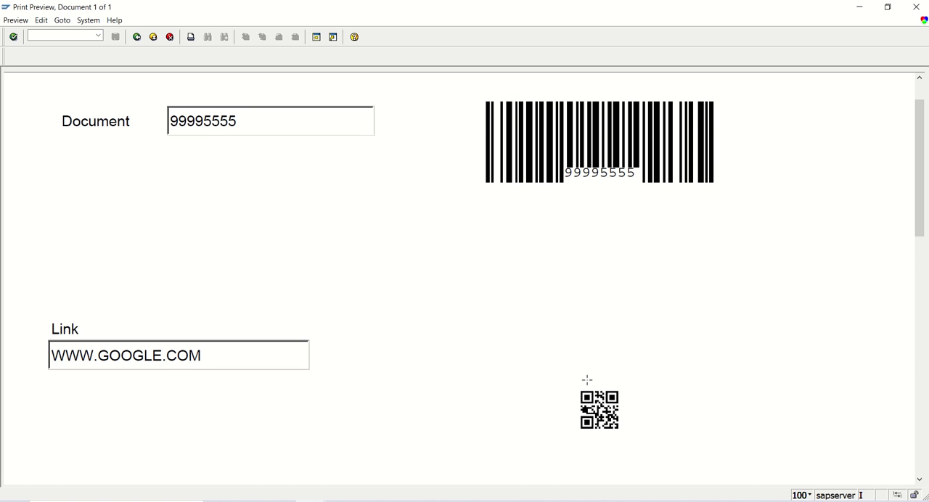
- Leave the print preview and the function module test, and close the activation warning list in Form Builder
{"action": "left_click", "coordinate": [140, 40]}
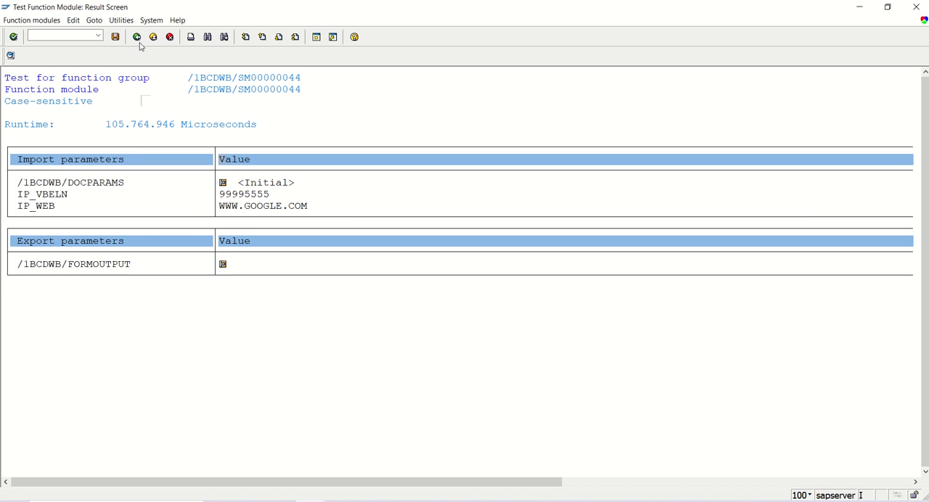
{"action": "left_click", "coordinate": [140, 40]}
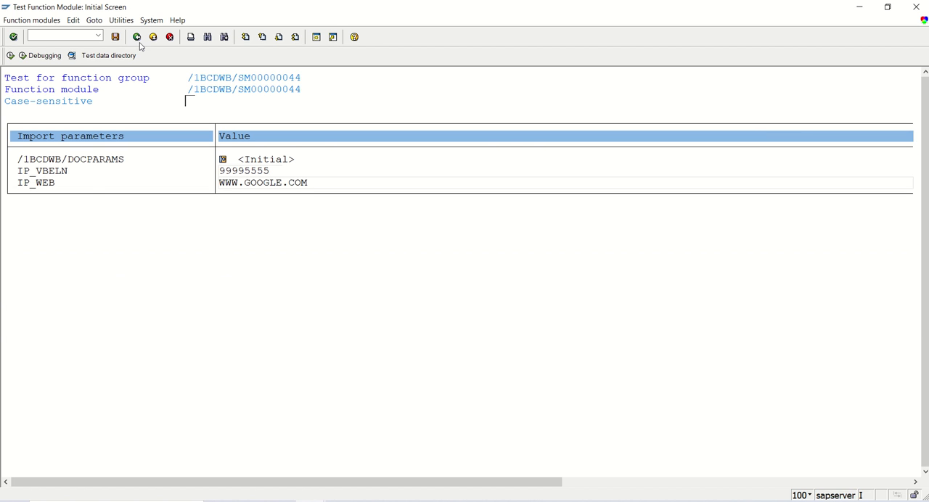
{"action": "left_click", "coordinate": [140, 43]}
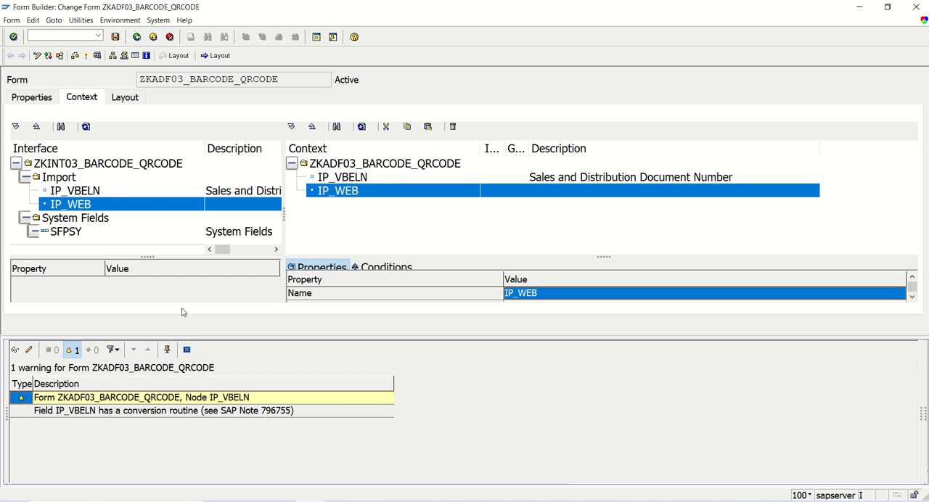
{"action": "left_click", "coordinate": [187, 351]}
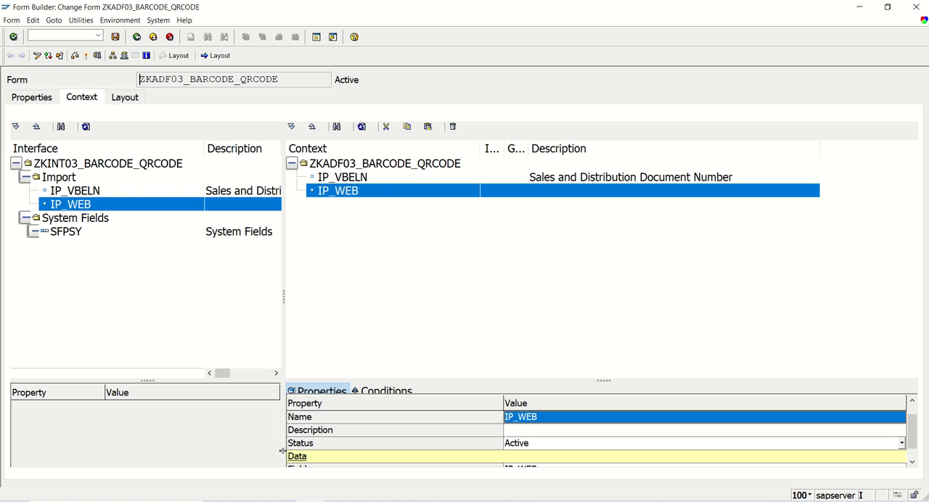
- Switch to Chrome and show the full web address of the UPI link generator page
{"action": "left_click", "coordinate": [280, 501]}
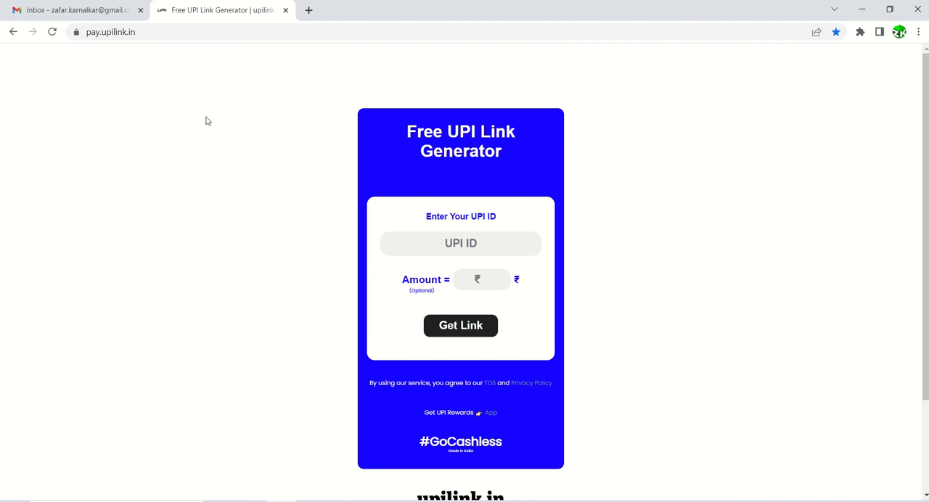
{"action": "left_click", "coordinate": [138, 34]}
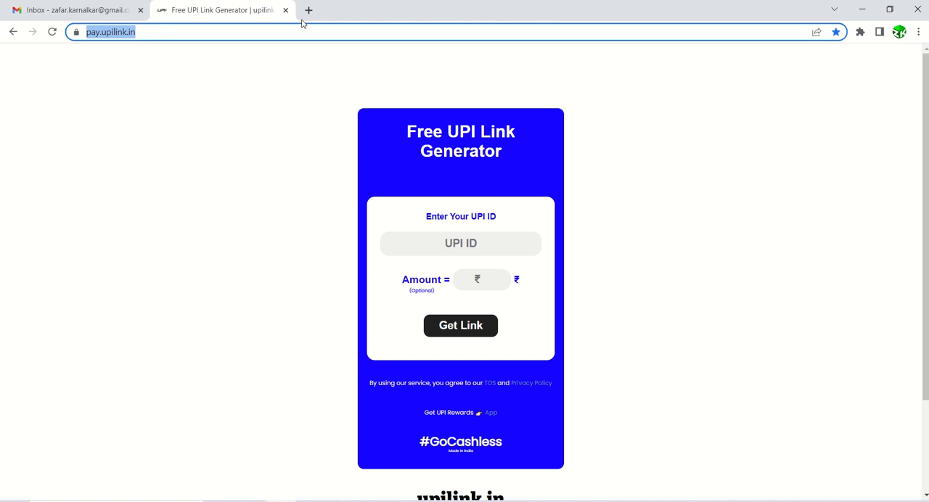
{"action": "key", "text": "Home"}
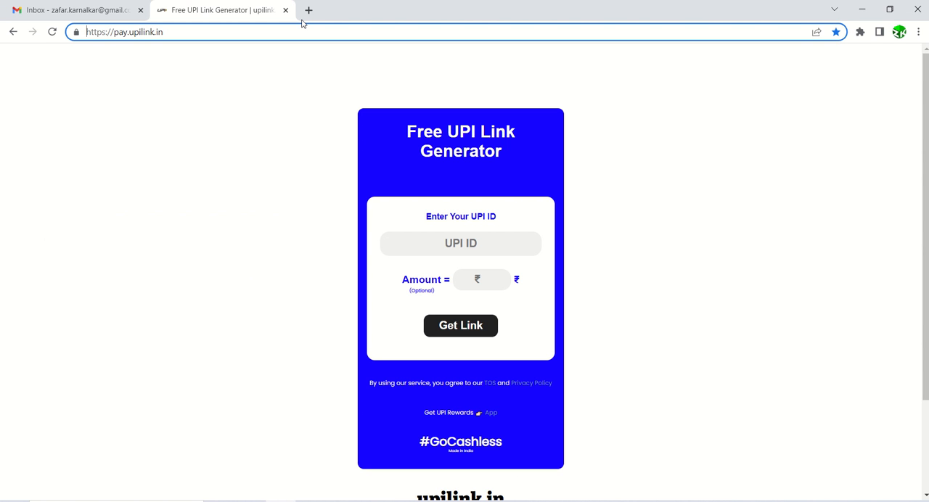
{"action": "key", "text": "Right"}
{"action": "key", "text": "Right"}
{"action": "key", "text": "Right"}
{"action": "key", "text": "Right"}
{"action": "key", "text": "Right"}
{"action": "key", "text": "Right"}
{"action": "key", "text": "Right"}
{"action": "key", "text": "Right"}
{"action": "key", "text": "Right"}
{"action": "key", "text": "Right"}
{"action": "key", "text": "Right"}
{"action": "key", "text": "Right"}
{"action": "key", "text": "Right"}
{"action": "key", "text": "Right"}
{"action": "key", "text": "Right"}
- Enter the UPI ID with an amount of 100, generate the payment link and copy it
{"action": "left_click", "coordinate": [457, 247]}
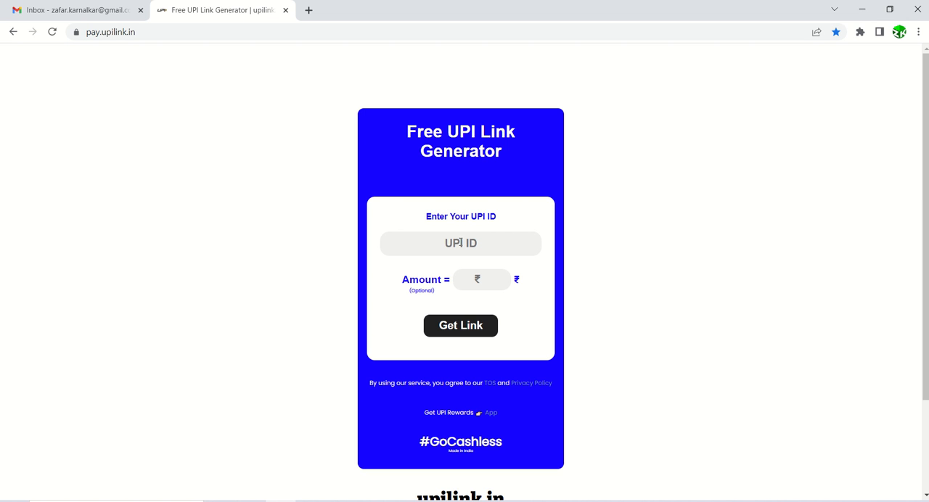
{"action": "left_click", "coordinate": [460, 243]}
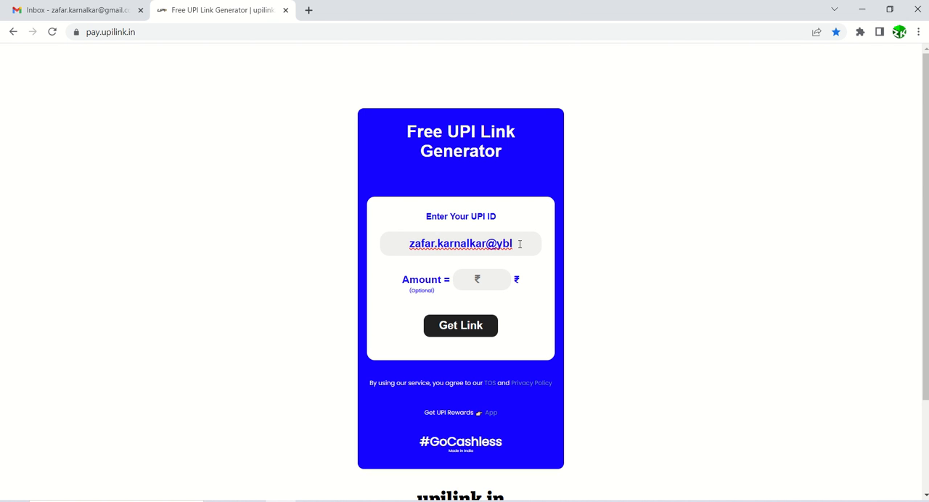
{"action": "left_click", "coordinate": [488, 284]}
{"action": "type", "text": "100"}
{"action": "left_click", "coordinate": [479, 335]}
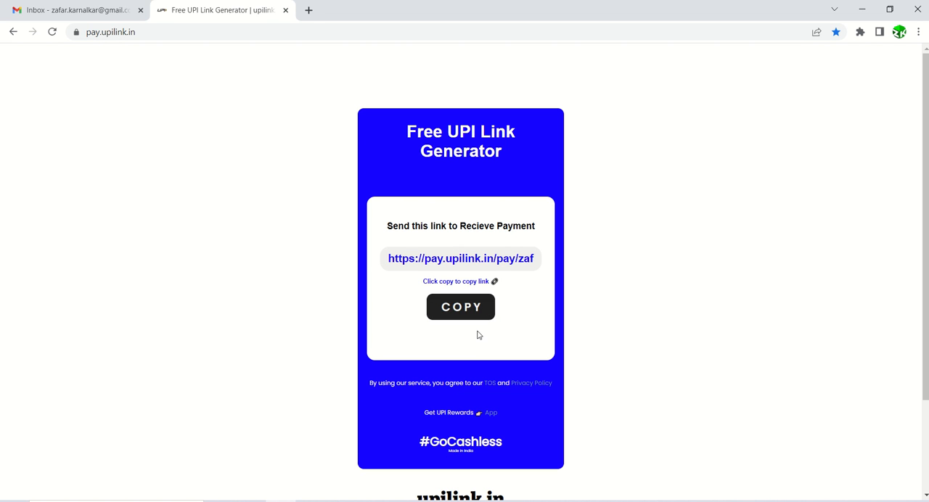
{"action": "left_click", "coordinate": [469, 309]}
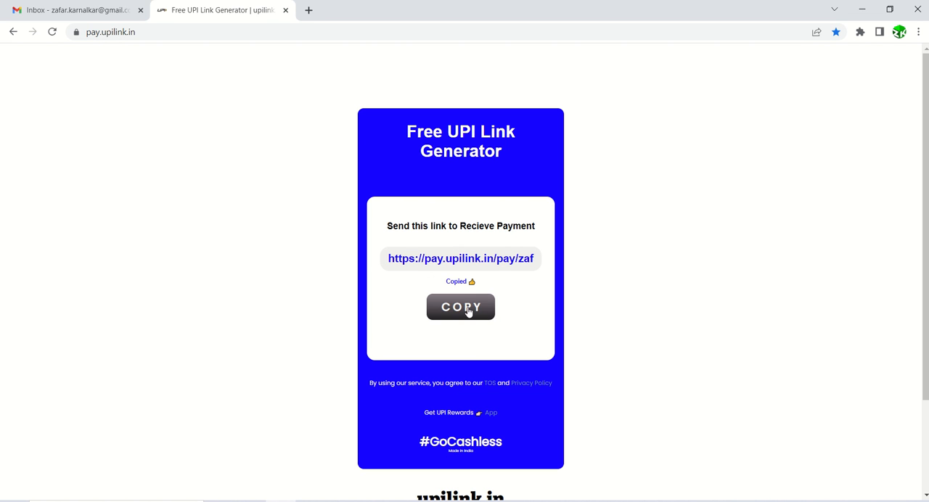
- Open the copied UPI payment link in a new browser tab to check its payment page
{"action": "left_click", "coordinate": [309, 10]}
{"action": "key", "text": "ctrl+v"}
{"action": "key", "text": "Return"}
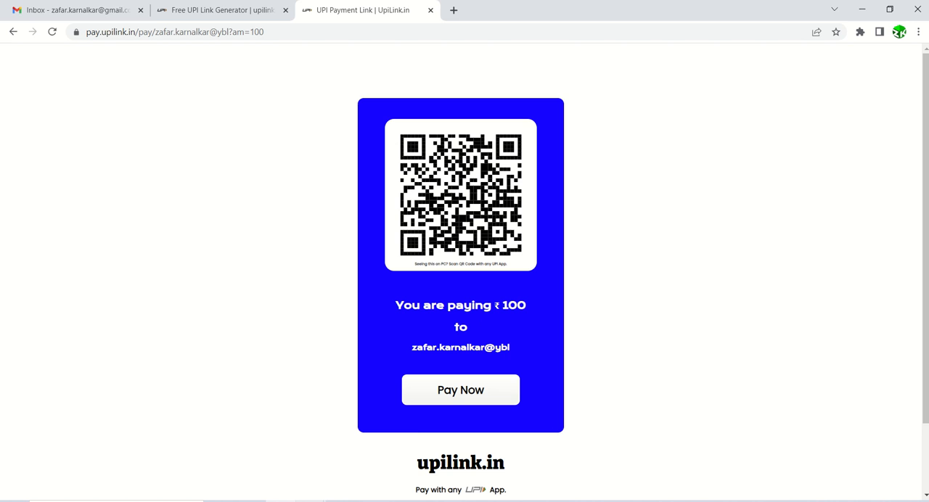
- Switch to SAP Form Builder and open the global data of interface ZKINT03_BARCODE_QRCODE in change mode
{"action": "left_click", "coordinate": [310, 501]}
{"action": "left_click", "coordinate": [333, 464]}
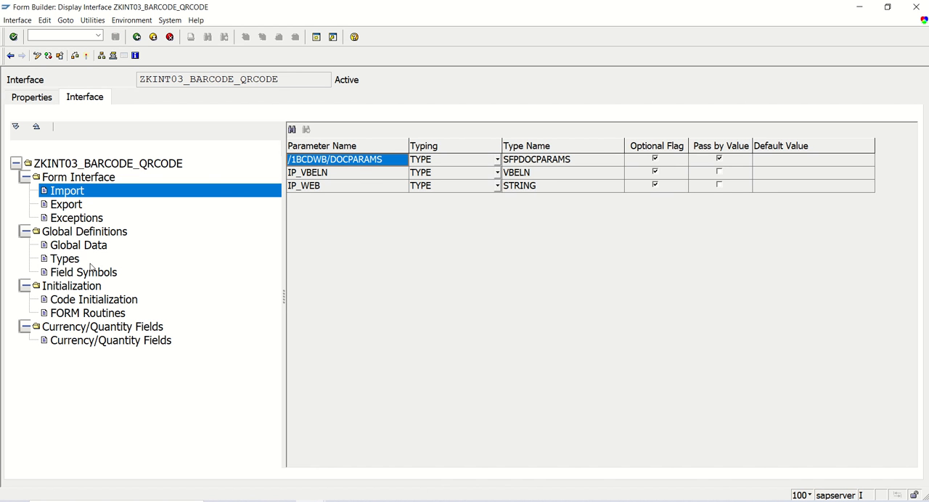
{"action": "left_click", "coordinate": [83, 249]}
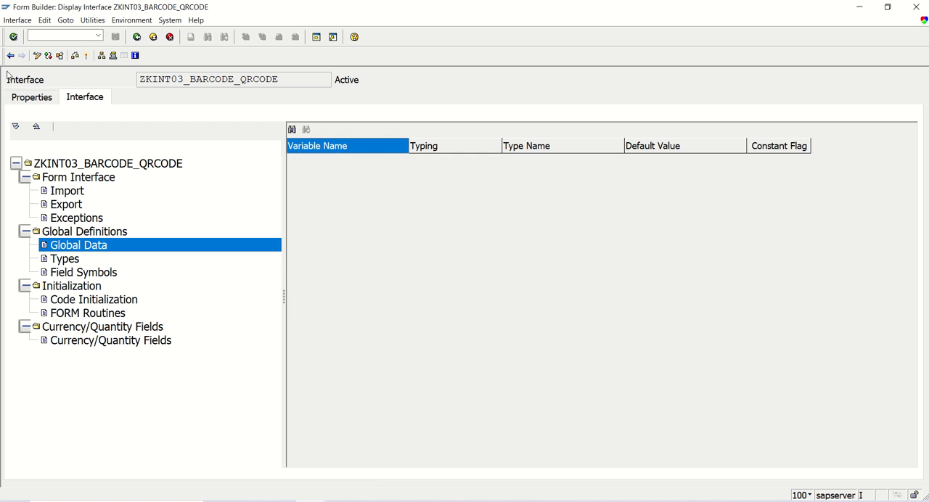
{"action": "left_click", "coordinate": [36, 57]}
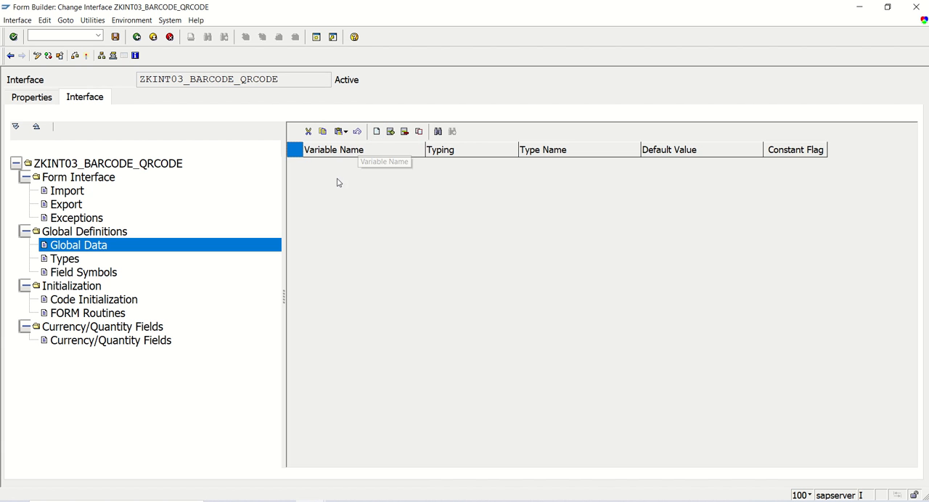
- Add rows to the global data and define the variable gv_paylink with typing TYPE and type name string
{"action": "left_click", "coordinate": [377, 132]}
{"action": "left_click", "coordinate": [333, 166]}
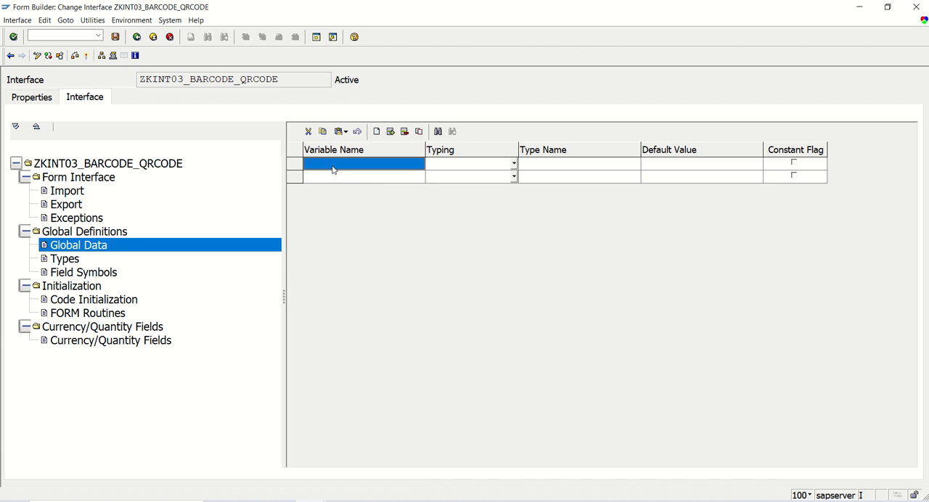
{"action": "type", "text": "gv_"}
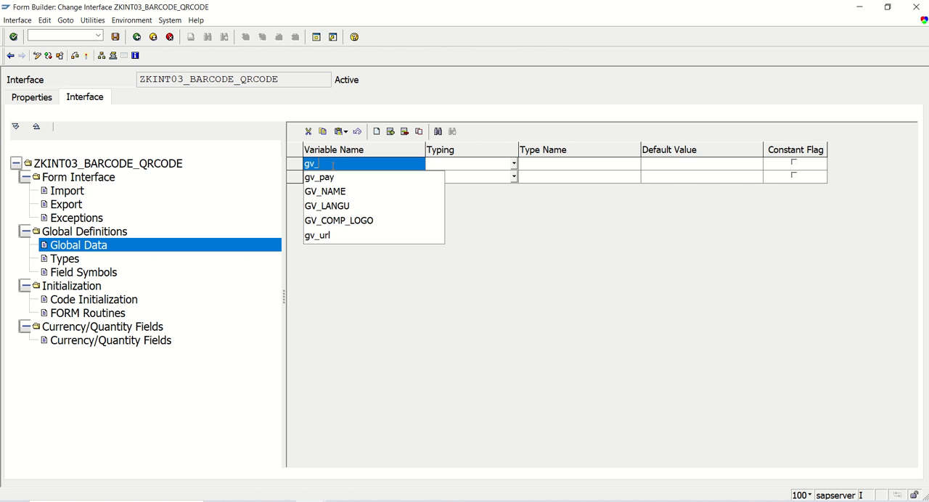
{"action": "type", "text": "pay"}
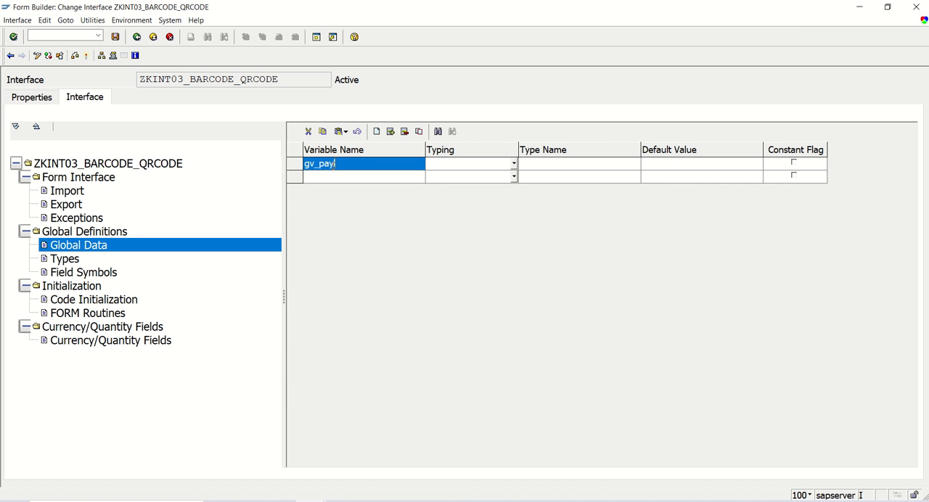
{"action": "type", "text": "link"}
{"action": "key", "text": "Tab"}
{"action": "type", "text": "type"}
{"action": "key", "text": "Tab"}
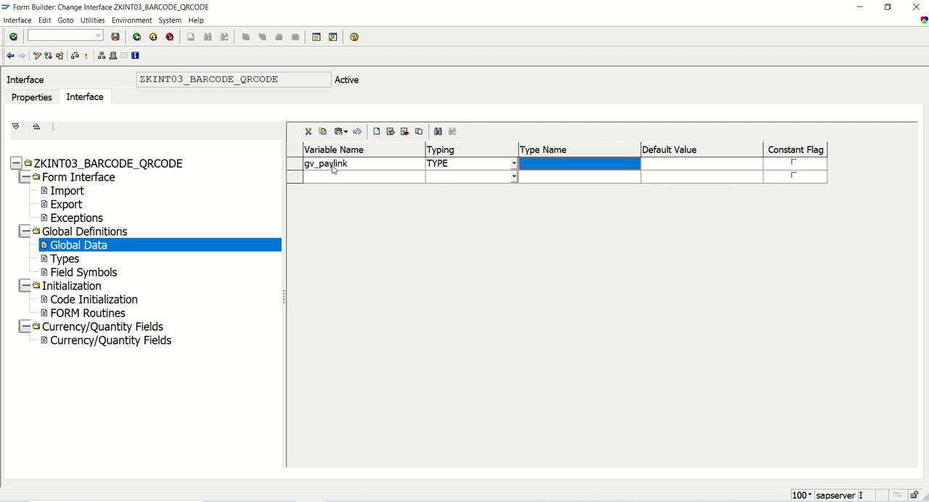
{"action": "type", "text": "string"}
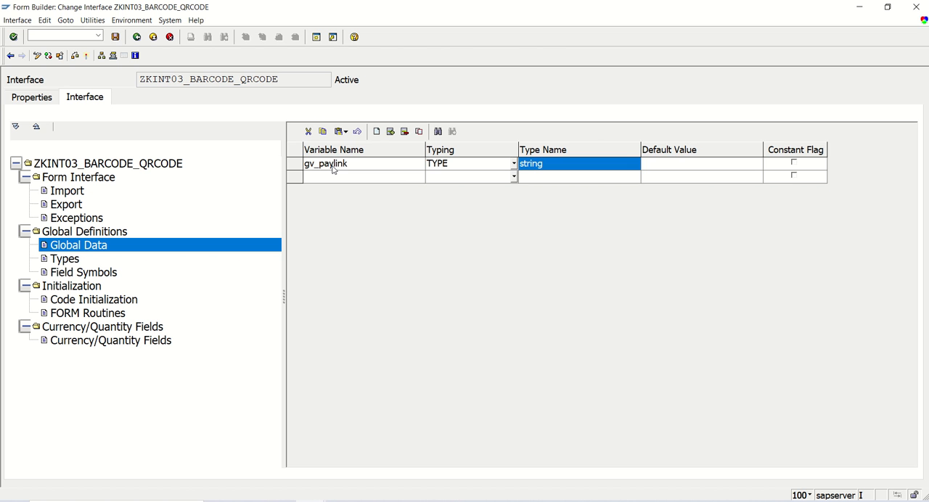
- Define a second global variable gv_pay with typing TYPE and type name xstring, and save the interface
{"action": "left_click", "coordinate": [376, 181]}
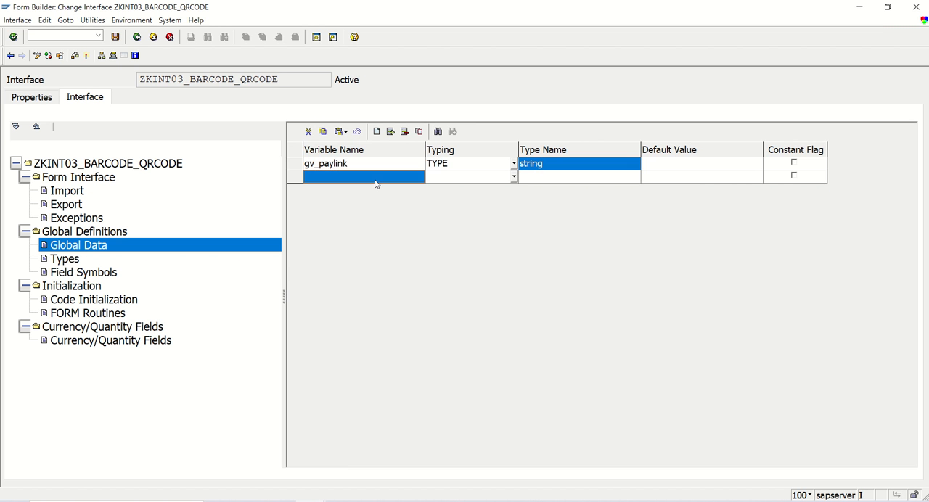
{"action": "type", "text": "gv_"}
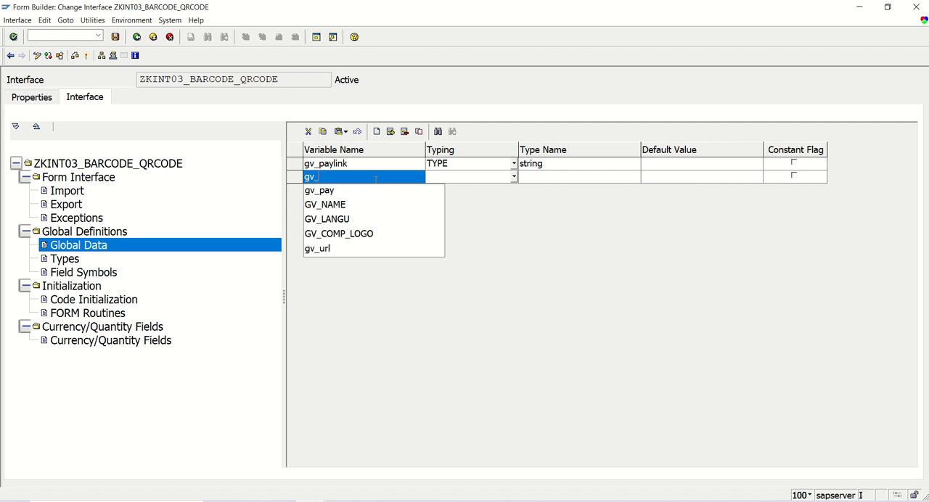
{"action": "type", "text": "pay"}
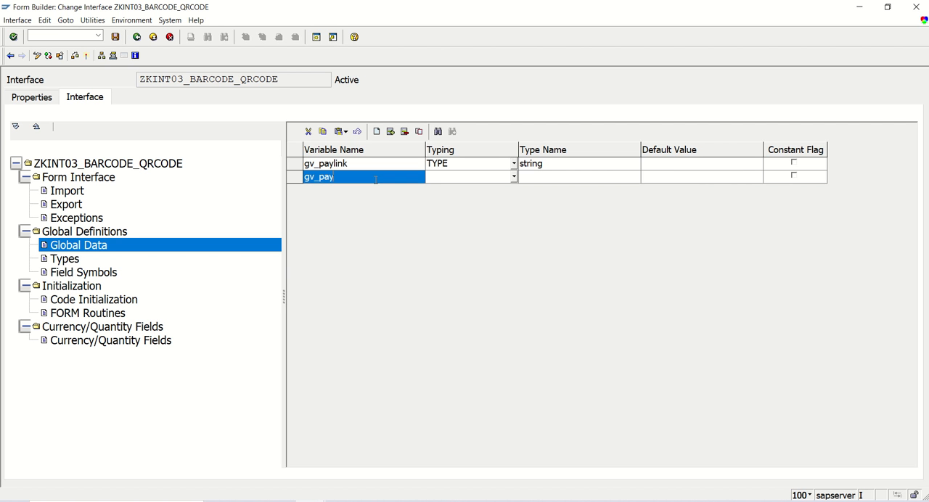
{"action": "key", "text": "Tab"}
{"action": "type", "text": "type"}
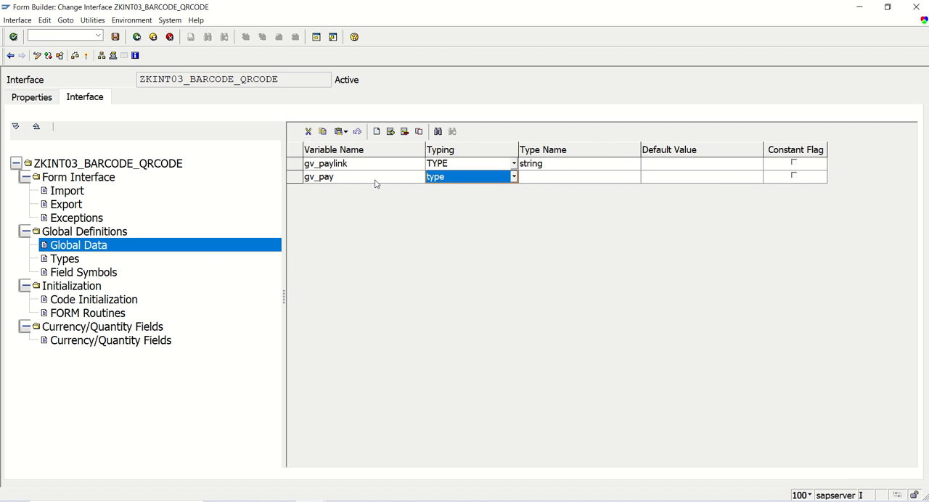
{"action": "left_click", "coordinate": [557, 178]}
{"action": "type", "text": "x"}
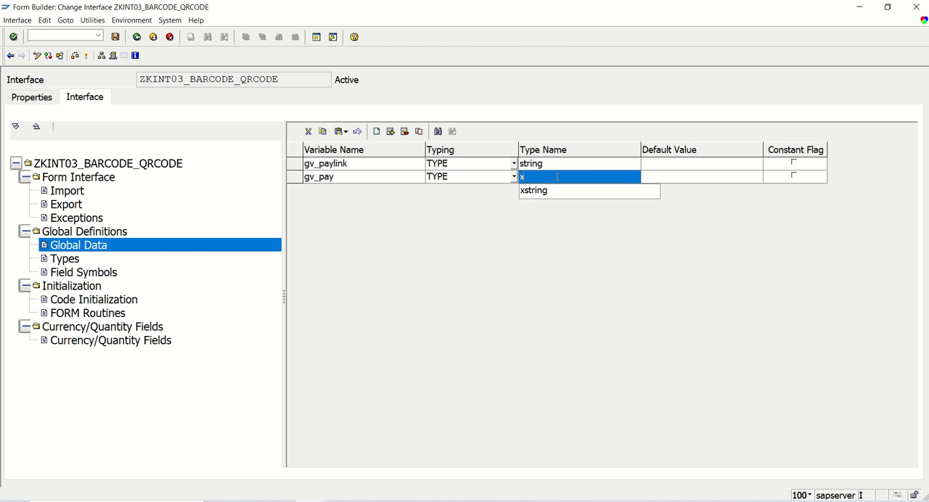
{"action": "type", "text": "string"}
{"action": "key", "text": "Return"}
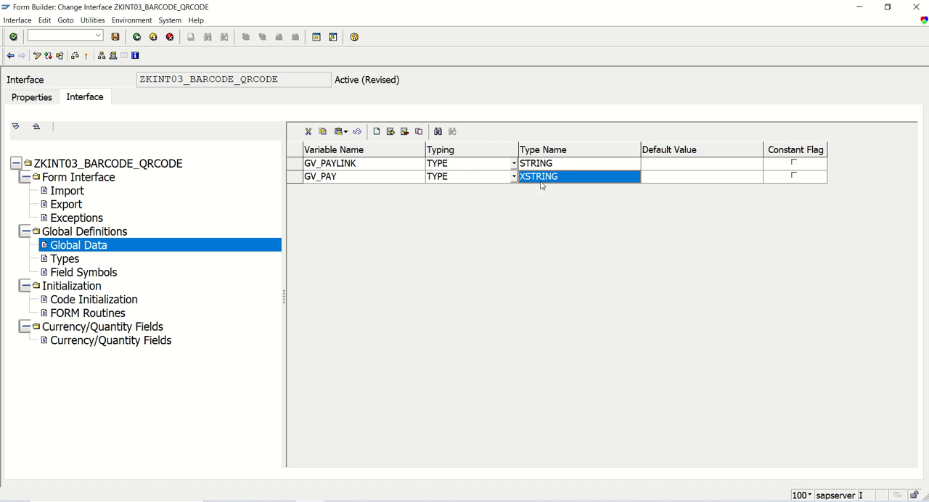
{"action": "left_click", "coordinate": [352, 164]}
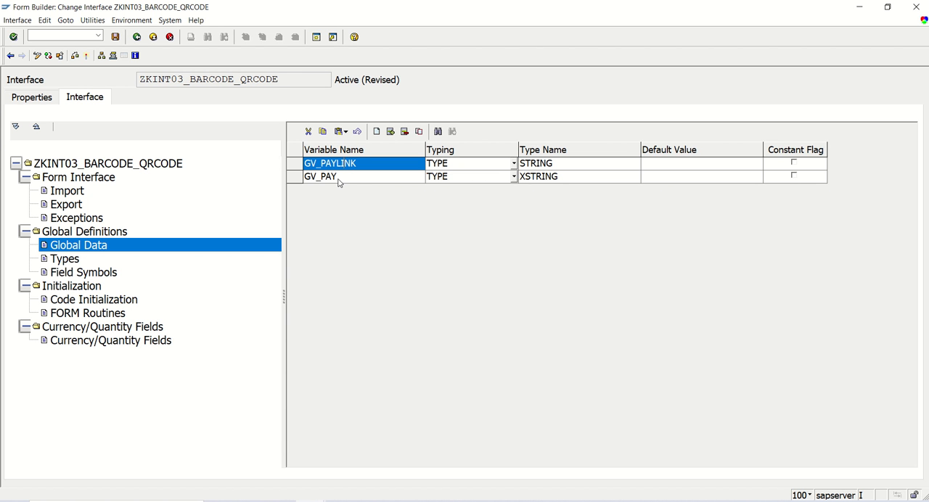
{"action": "left_click", "coordinate": [115, 37]}
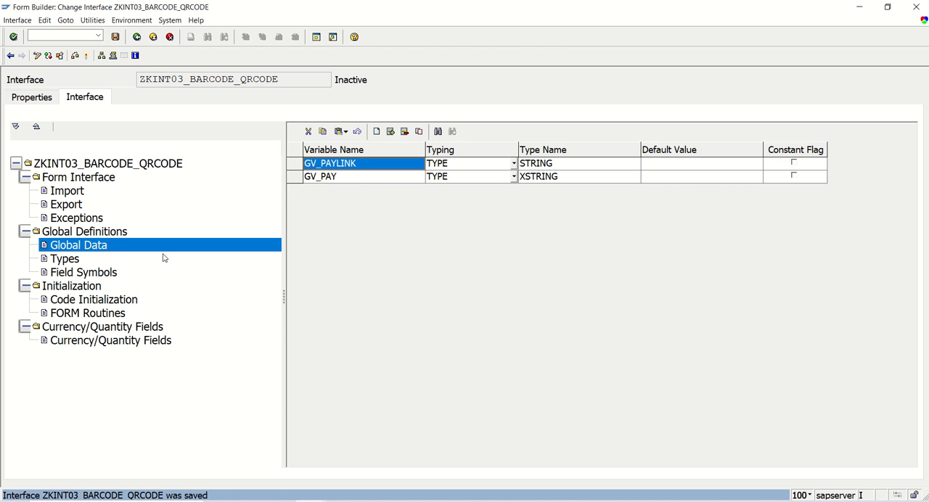
- Add gv_paylink and gv_pay as output parameters of the interface's Code Initialization
{"action": "left_click", "coordinate": [90, 300]}
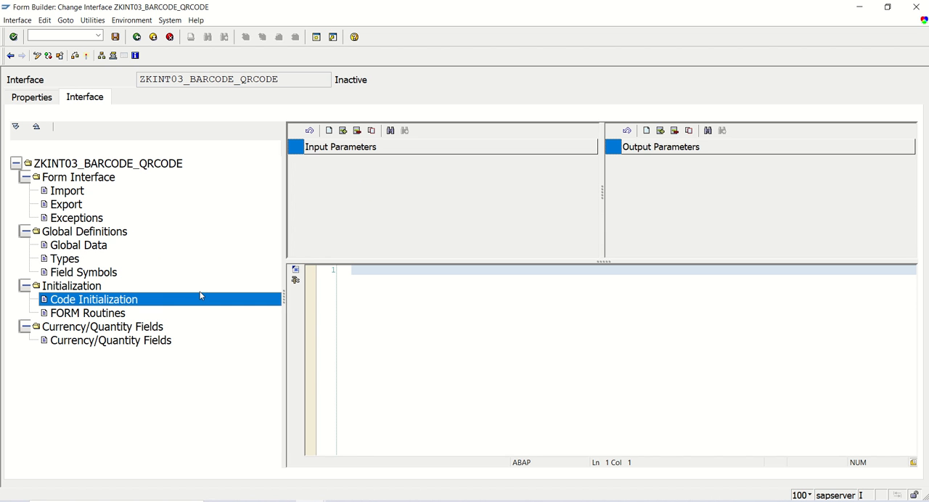
{"action": "left_click", "coordinate": [646, 131]}
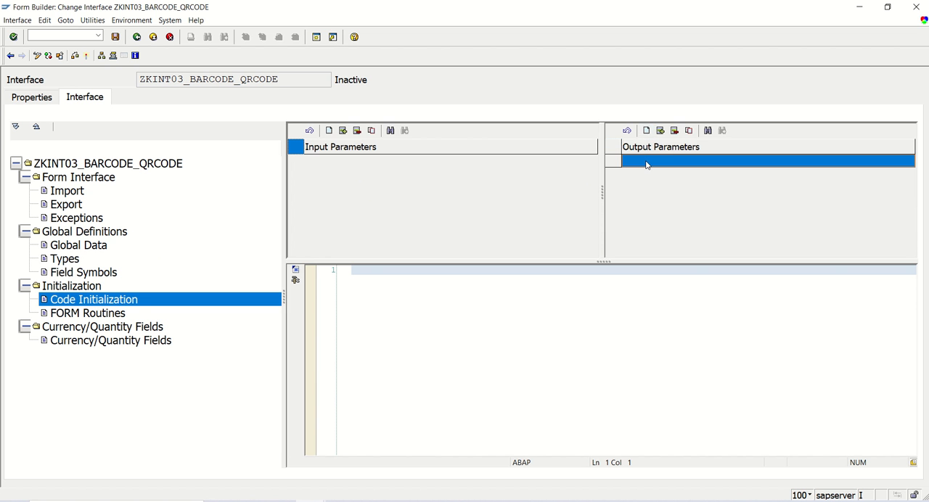
{"action": "type", "text": "gv"}
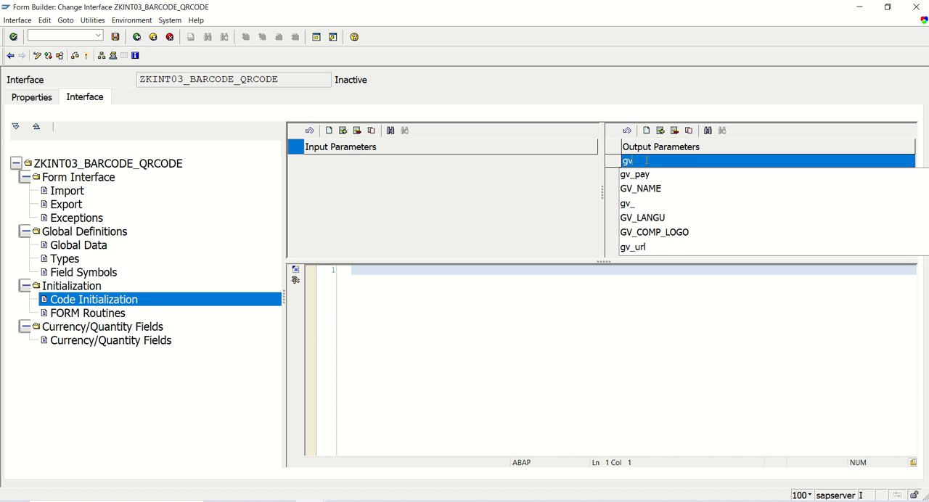
{"action": "type", "text": "_paylink"}
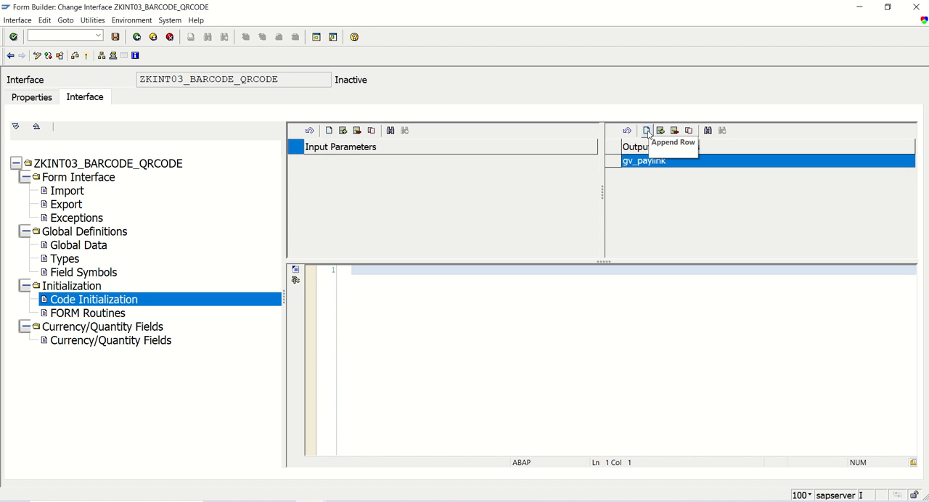
{"action": "left_click", "coordinate": [647, 131]}
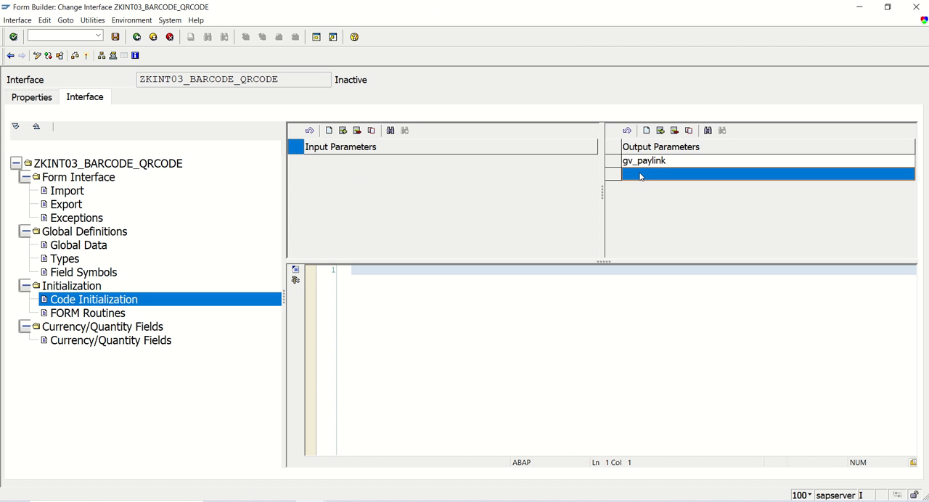
{"action": "type", "text": "gv_pay"}
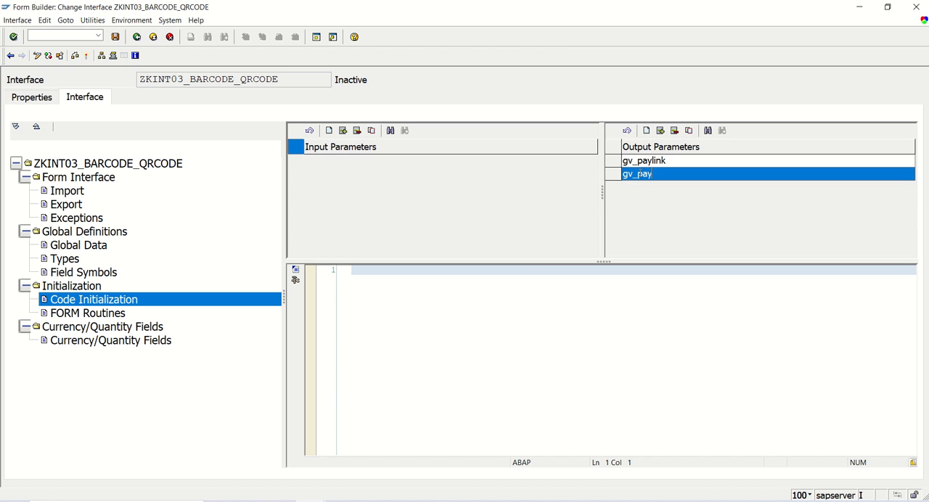
{"action": "key", "text": "Return"}
- Write an ABAP statement in the initialization code that assigns the copied UPI payment link to gv_paylink as a quoted literal
{"action": "left_click", "coordinate": [418, 289]}
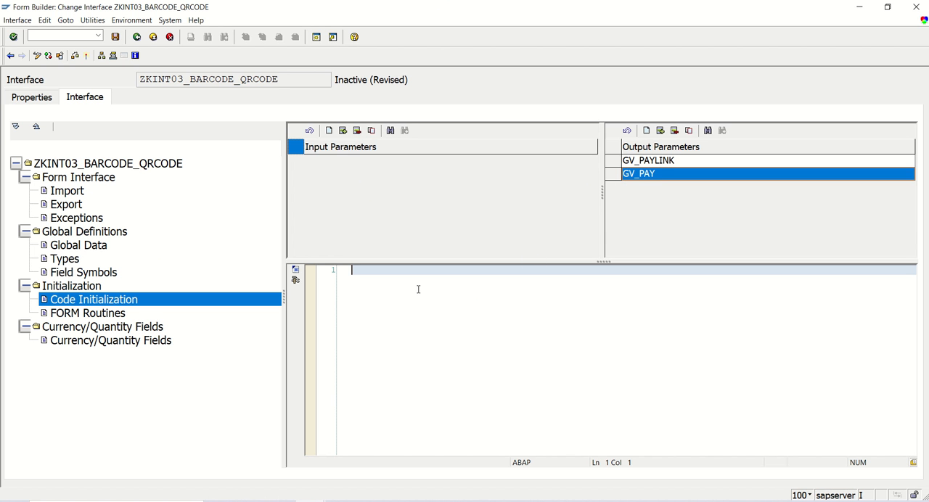
{"action": "key", "text": "Return"}
{"action": "key", "text": "Return"}
{"action": "type", "text": "gv_p"}
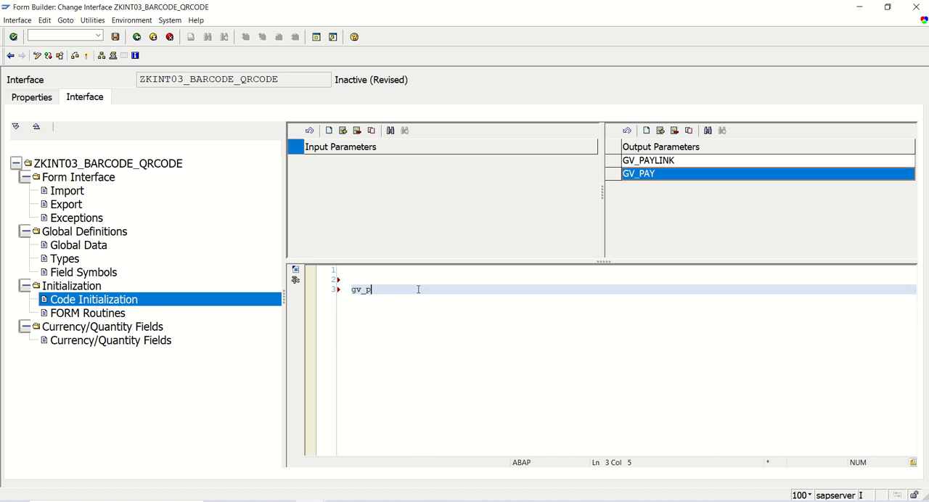
{"action": "type", "text": "aylink ="}
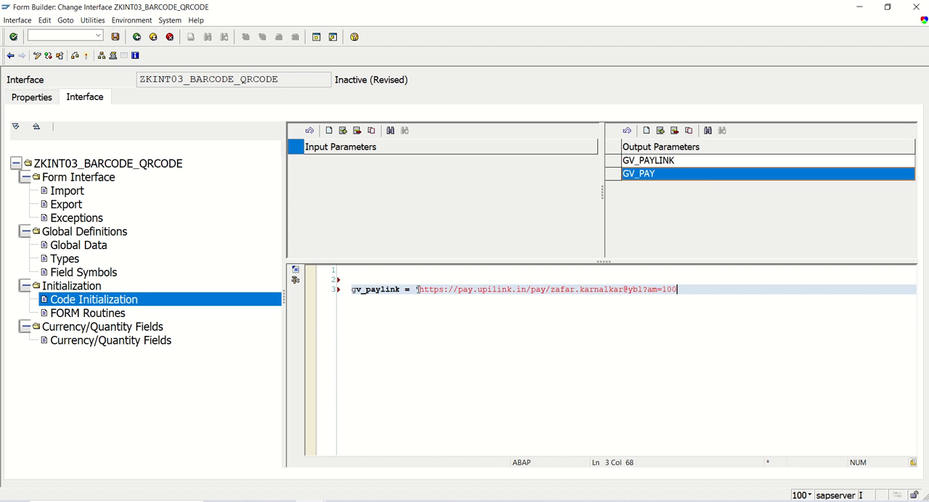
{"action": "type", "text": "'."}
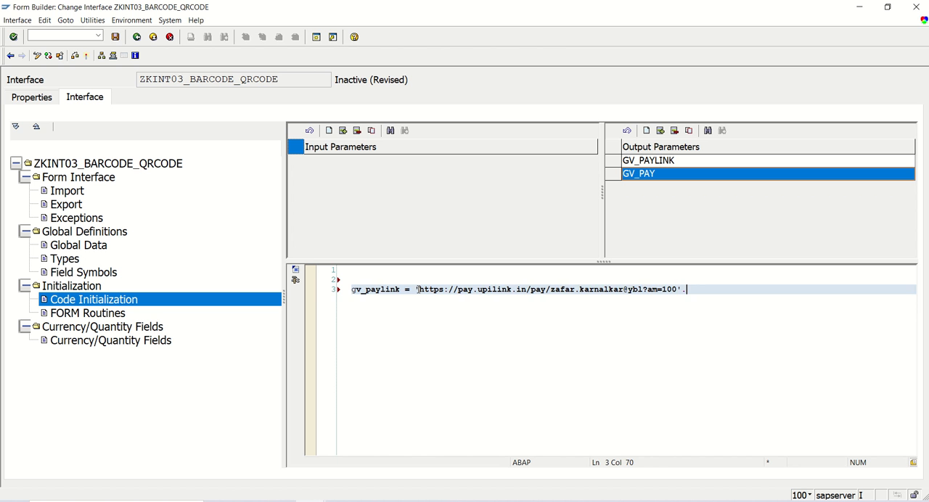
{"action": "key", "text": "Return"}
{"action": "key", "text": "Return"}
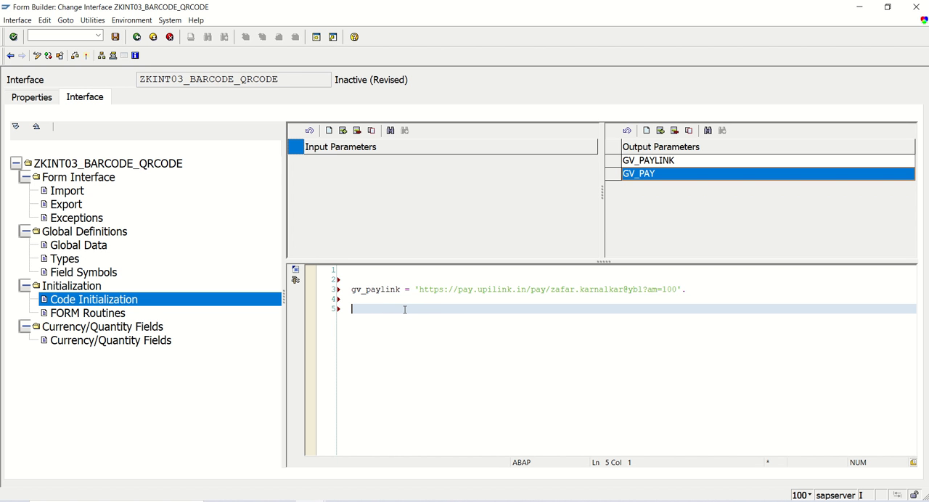
{"action": "key", "text": "Return"}
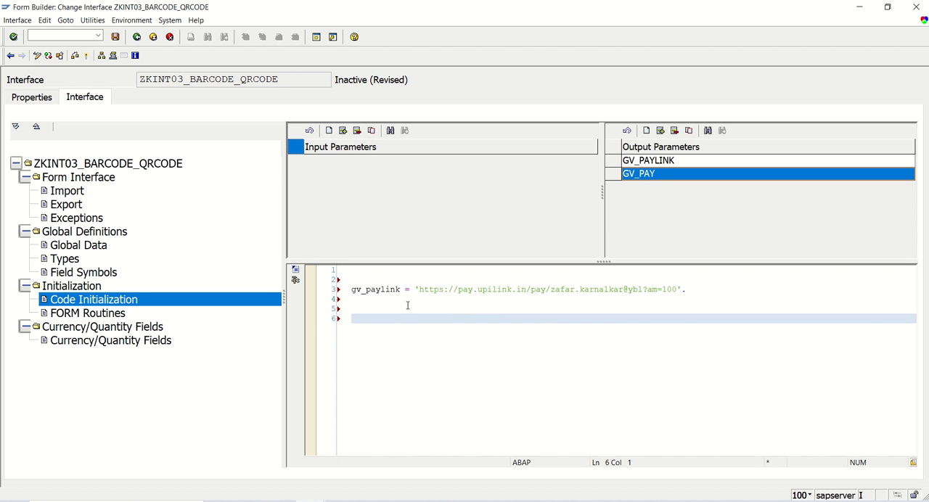
- Start an ABAP Objects Patterns statement on a new line below the gv_paylink assignment in the Code Initialization
{"action": "left_click", "coordinate": [419, 289]}
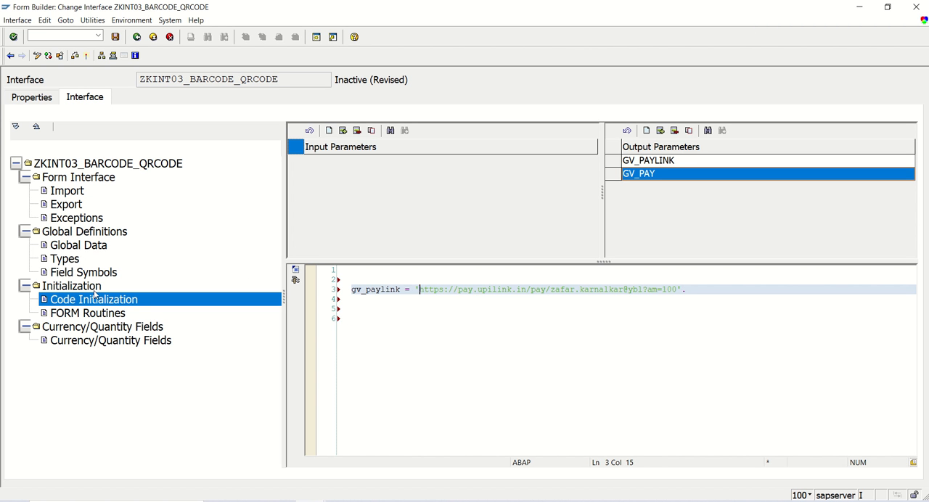
{"action": "left_click", "coordinate": [85, 246]}
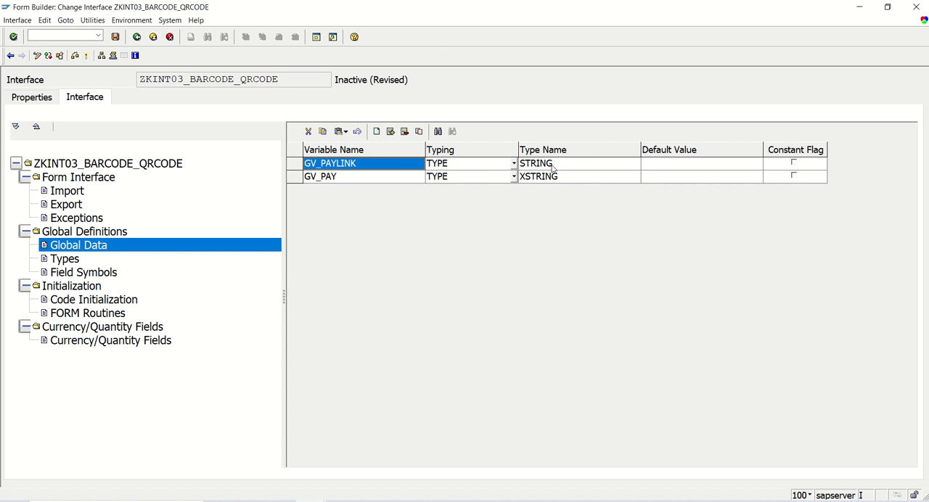
{"action": "left_click", "coordinate": [122, 299]}
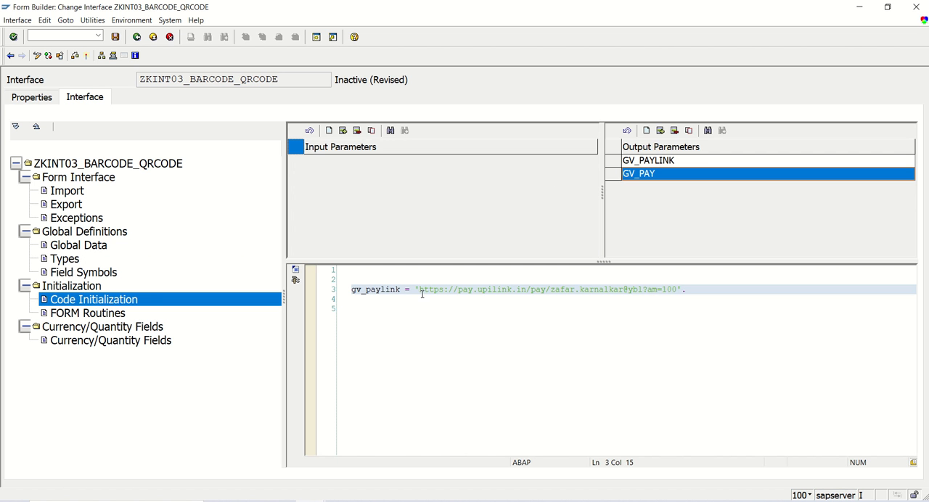
{"action": "left_click", "coordinate": [715, 290]}
{"action": "key", "text": "Return"}
{"action": "key", "text": "Return"}
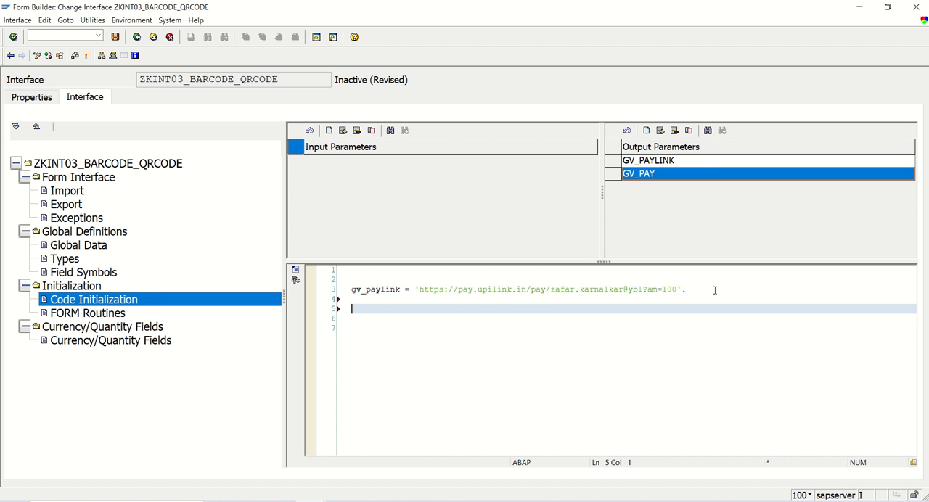
{"action": "left_click", "coordinate": [295, 271]}
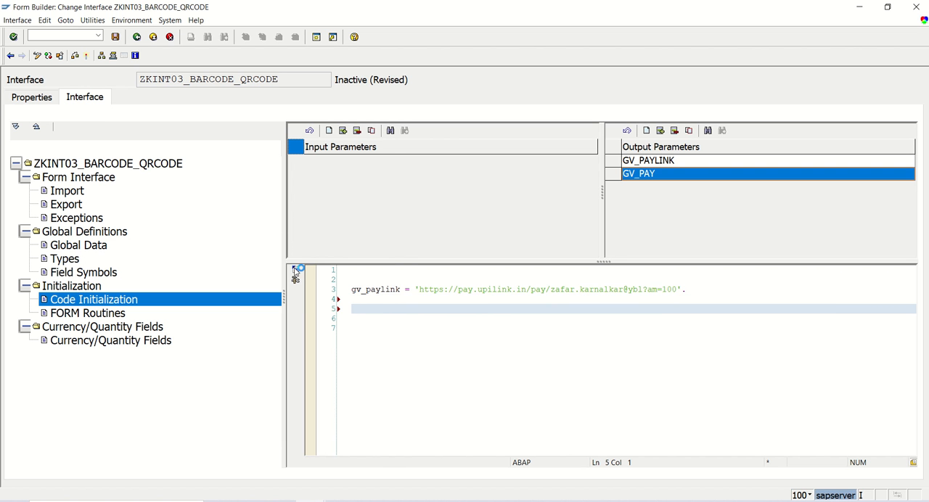
{"action": "left_click", "coordinate": [121, 135]}
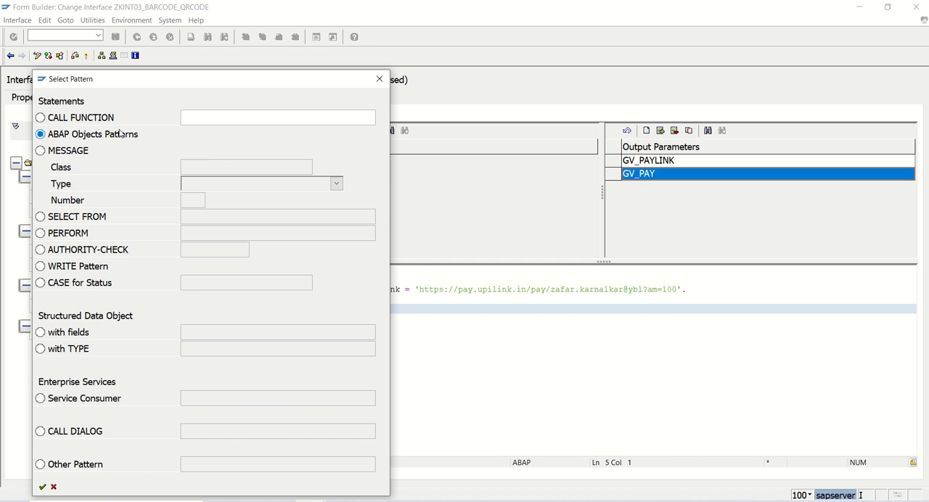
{"action": "key", "text": "Return"}
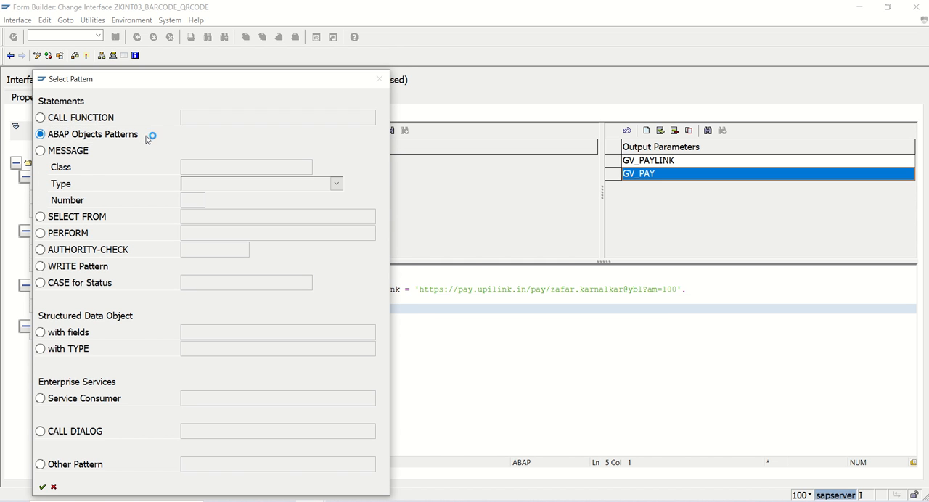
- Insert a Call Method pattern for class cl_rstx_barcode_renderer with method QR_CODE
{"action": "left_click", "coordinate": [211, 204]}
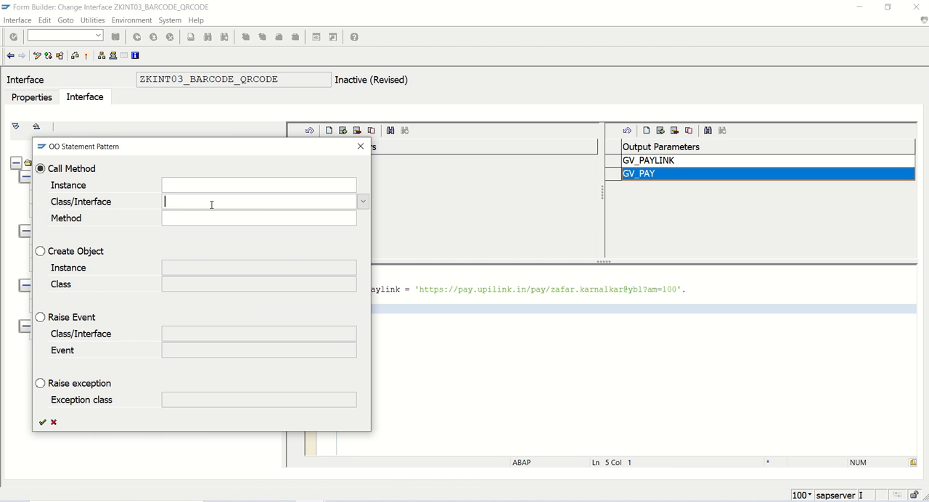
{"action": "key", "text": "Down"}
{"action": "key", "text": "Down"}
{"action": "key", "text": "Return"}
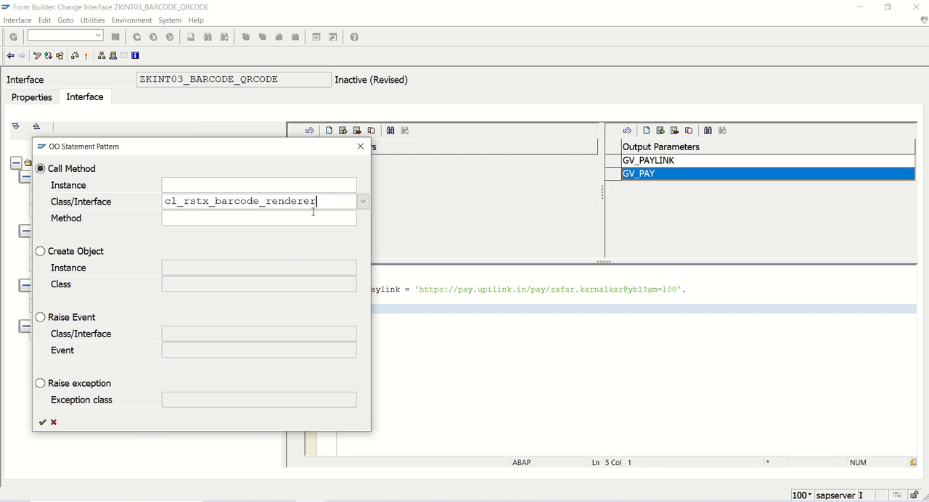
{"action": "left_click", "coordinate": [339, 213]}
{"action": "left_click", "coordinate": [363, 217]}
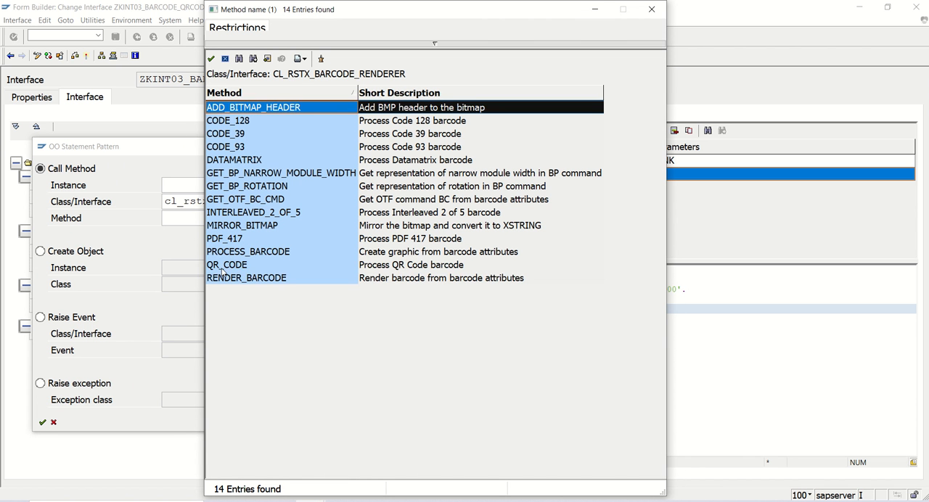
{"action": "left_click", "coordinate": [224, 269]}
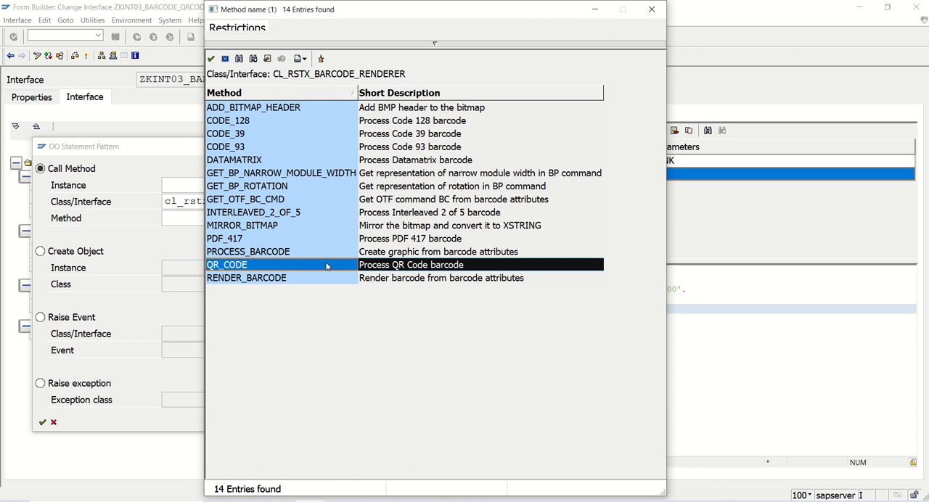
{"action": "double_click", "coordinate": [285, 266]}
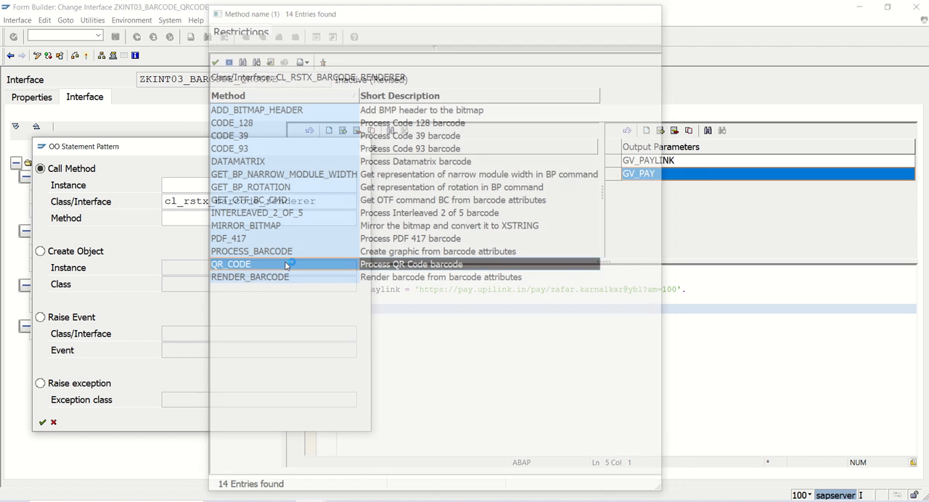
{"action": "key", "text": "Return"}
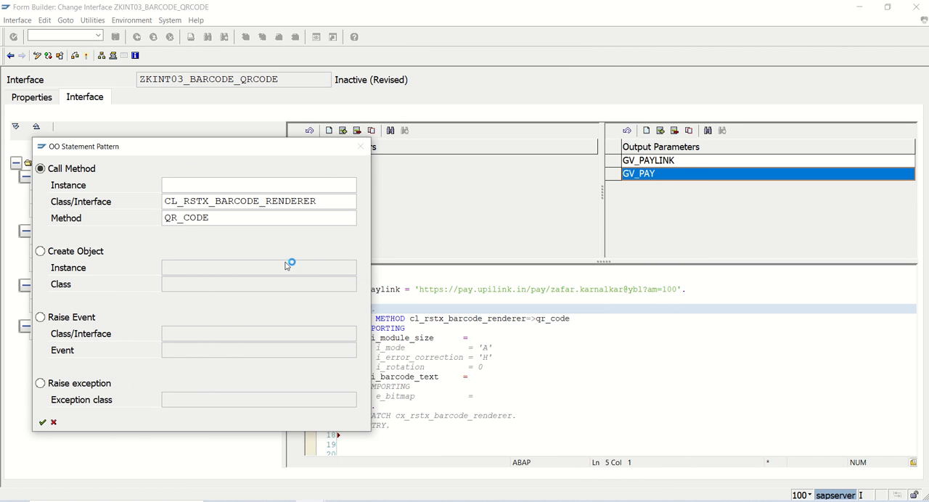
- Set i_module_size to 30 in the method call and uncomment the i_mode and i_error_correction parameters
{"action": "left_click", "coordinate": [521, 337]}
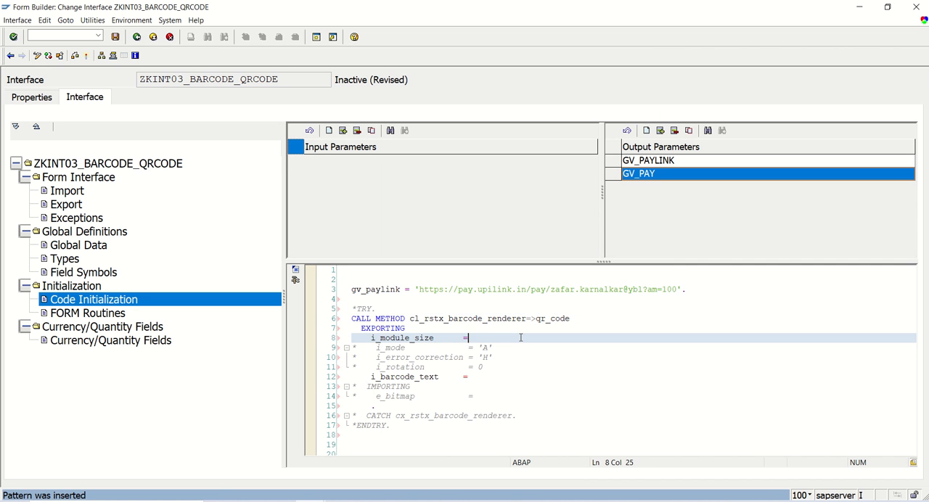
{"action": "type", "text": "30"}
{"action": "key", "text": "Down"}
{"action": "key", "text": "ctrl+greater"}
{"action": "key", "text": "Down"}
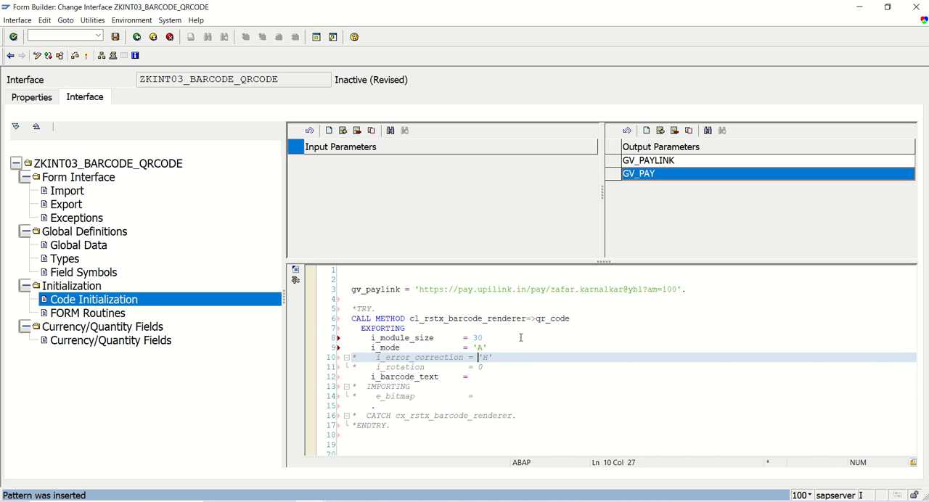
{"action": "key", "text": "ctrl+greater"}
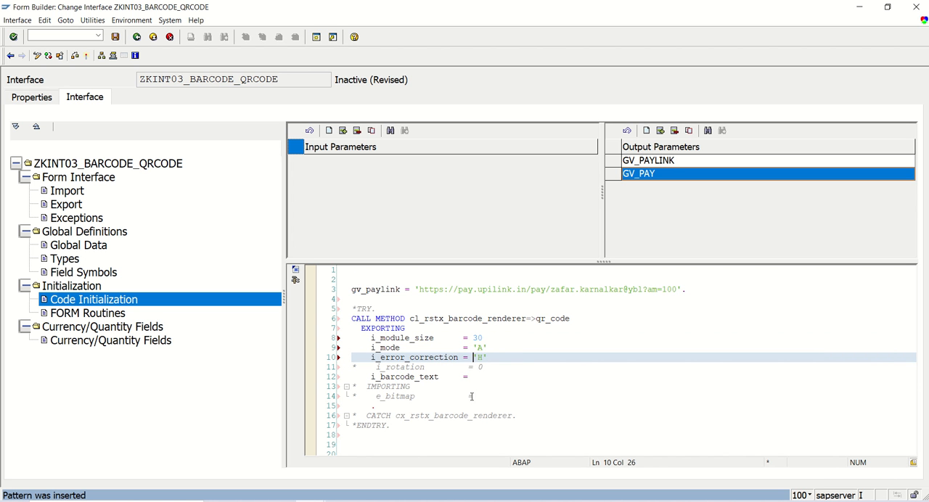
- Uncomment the IMPORTING section of the method call and assign gv_pay to e_bitmap
{"action": "left_click_drag", "start_coordinate": [409, 407], "coordinate": [334, 387]}
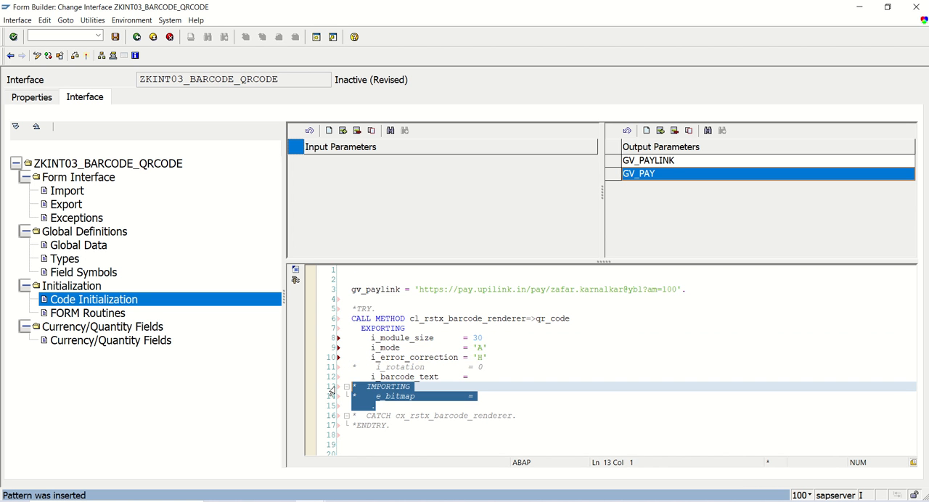
{"action": "key", "text": "ctrl+greater"}
{"action": "left_click", "coordinate": [503, 399]}
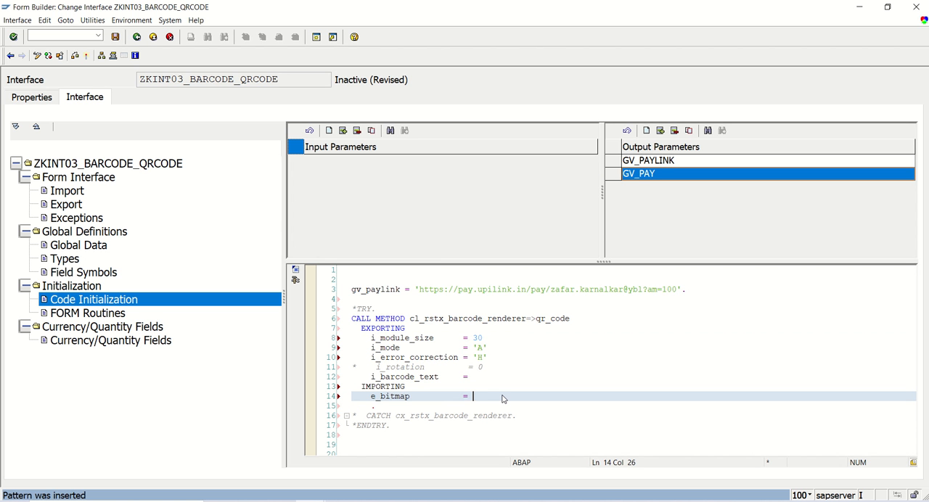
{"action": "type", "text": "gv_pay"}
- Uncomment the TRY, CATCH cx_rstx_barcode_renderer and ENDTRY statements around the method call
{"action": "left_click", "coordinate": [388, 311]}
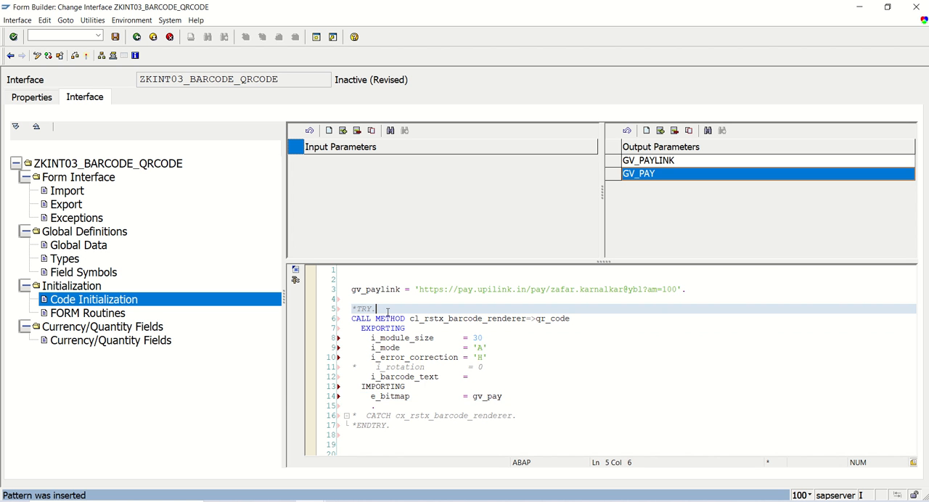
{"action": "key", "text": "ctrl+greater"}
{"action": "left_click_drag", "start_coordinate": [392, 425], "coordinate": [339, 417]}
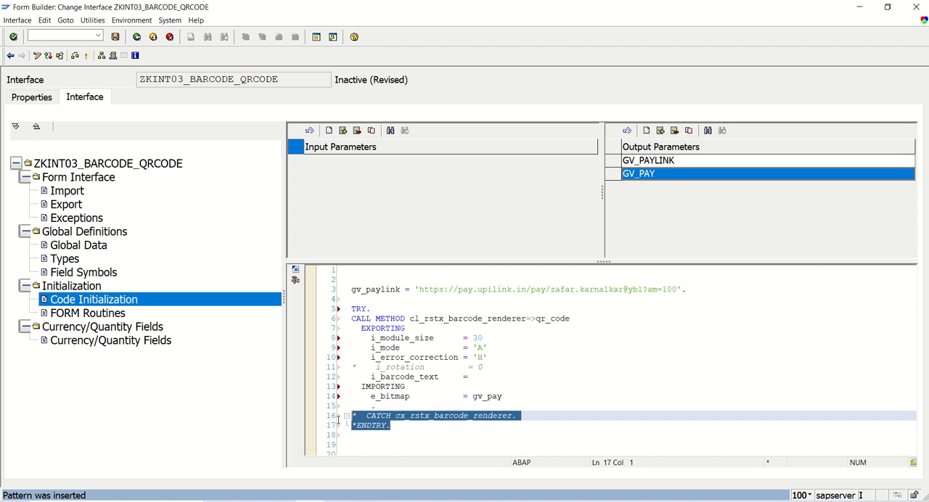
{"action": "key", "text": "ctrl+greater"}
{"action": "left_click", "coordinate": [443, 443]}
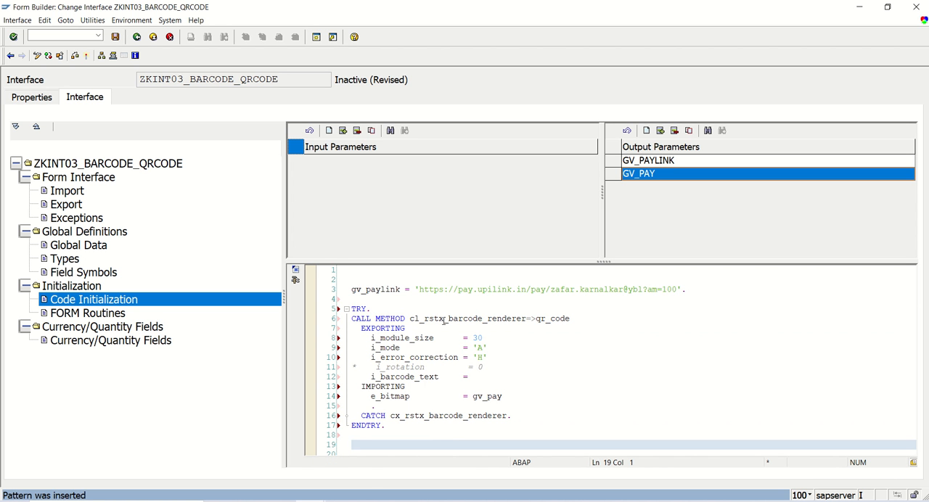
- Pass gv_paylink to i_barcode_text in the QR code method call and save the interface
{"action": "left_click", "coordinate": [416, 319]}
{"action": "left_click", "coordinate": [589, 320]}
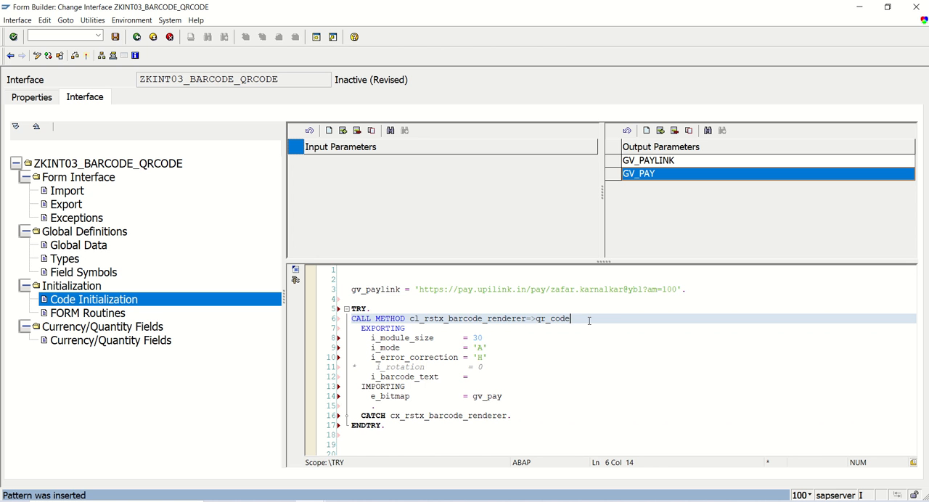
{"action": "left_click", "coordinate": [494, 377]}
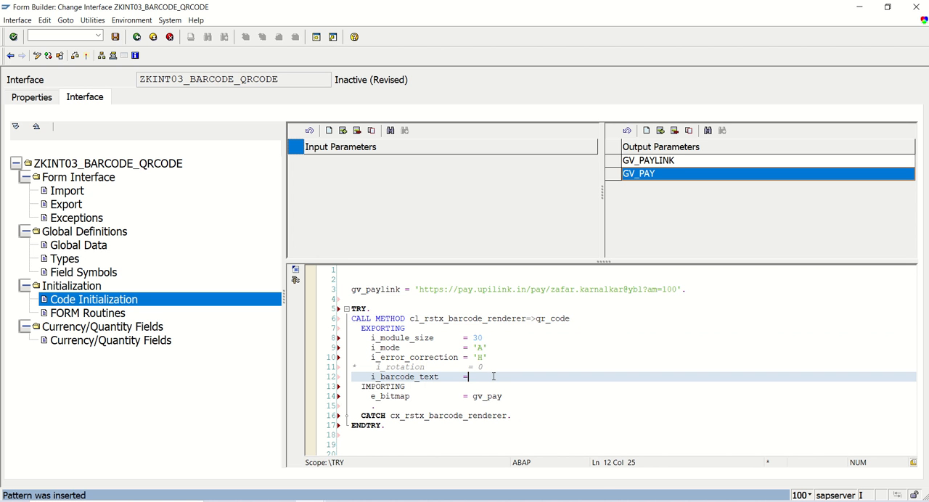
{"action": "type", "text": "gv_"}
{"action": "key", "text": "Tab"}
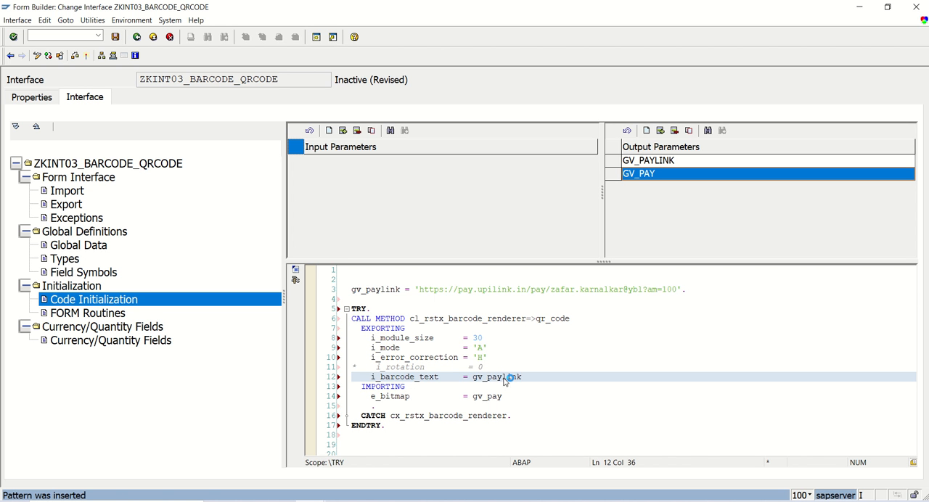
{"action": "key", "text": "ctrl+s"}
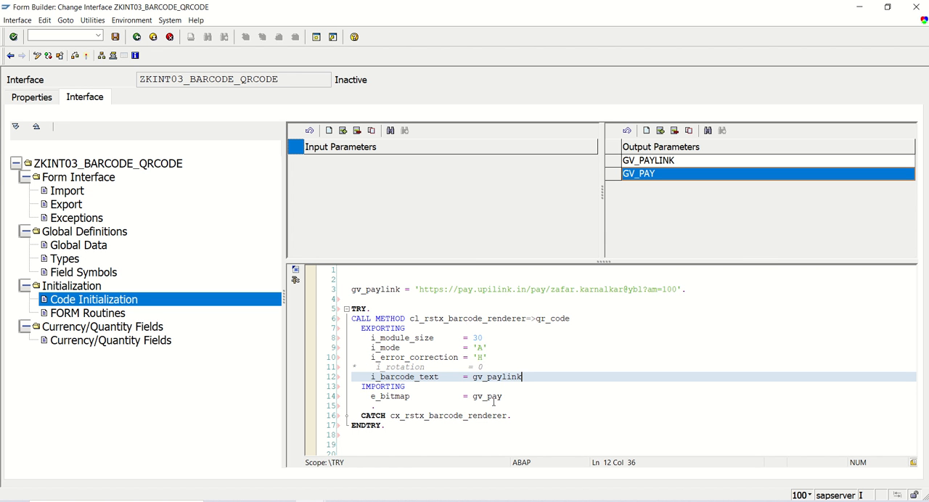
- Check the interface for errors and activate ZKINT03_BARCODE_QRCODE from the inactive local objects
{"action": "left_click_drag", "start_coordinate": [471, 396], "coordinate": [514, 394]}
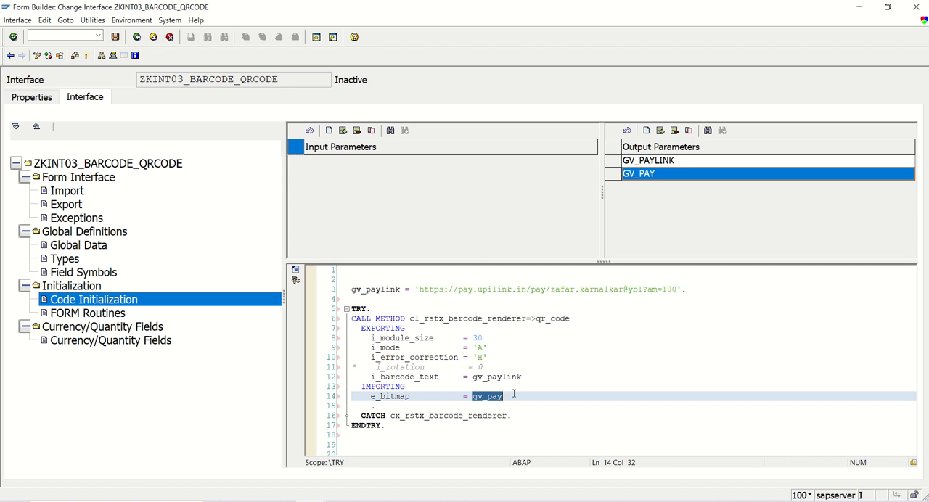
{"action": "left_click", "coordinate": [514, 394]}
{"action": "left_click", "coordinate": [117, 38]}
{"action": "left_click", "coordinate": [76, 56]}
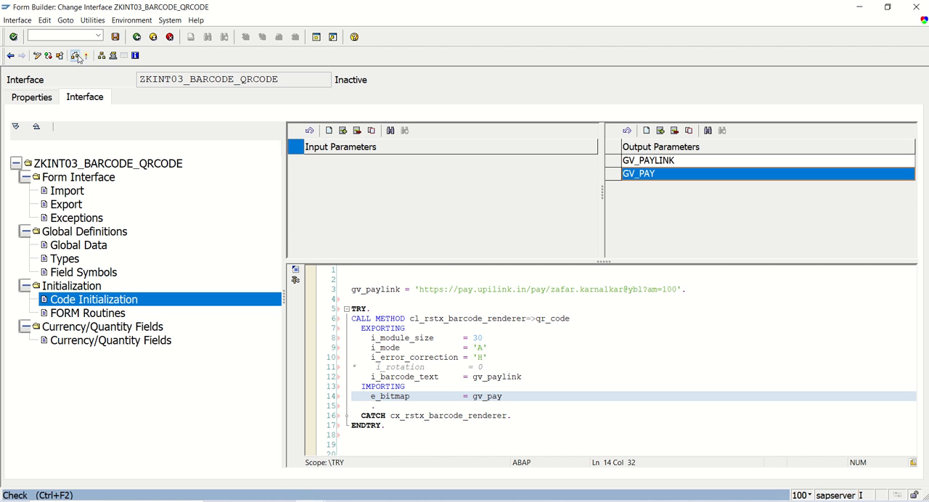
{"action": "left_click", "coordinate": [86, 58]}
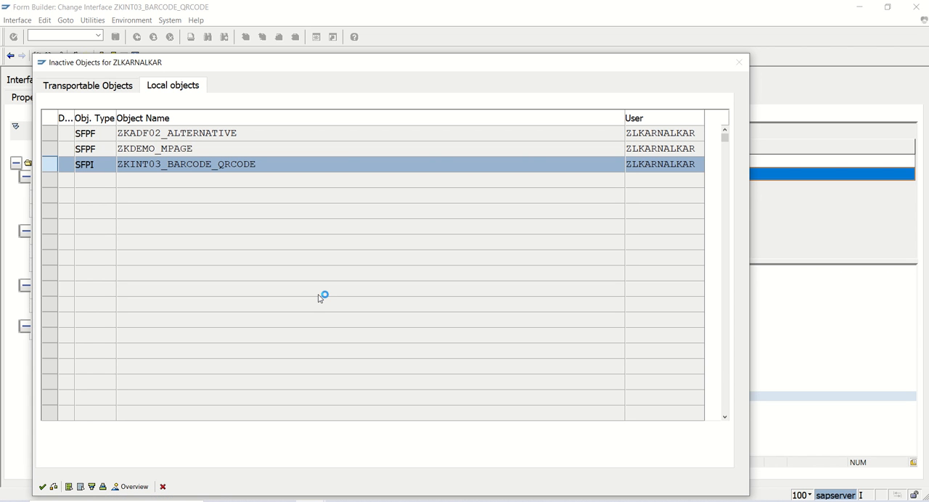
{"action": "key", "text": "Return"}
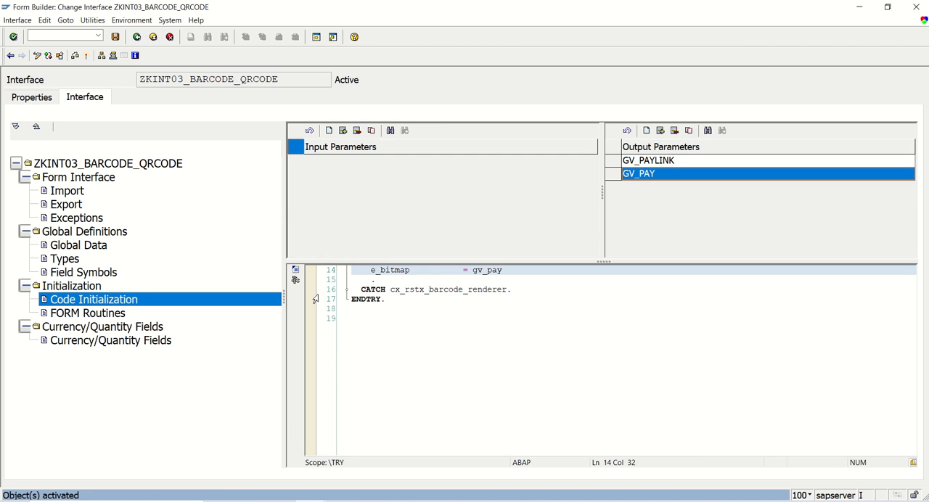
- Return to form ZKADF03_BARCODE_QRCODE, reopen its context for editing, and expand the interface's Import and Global Data nodes
{"action": "left_click", "coordinate": [137, 40]}
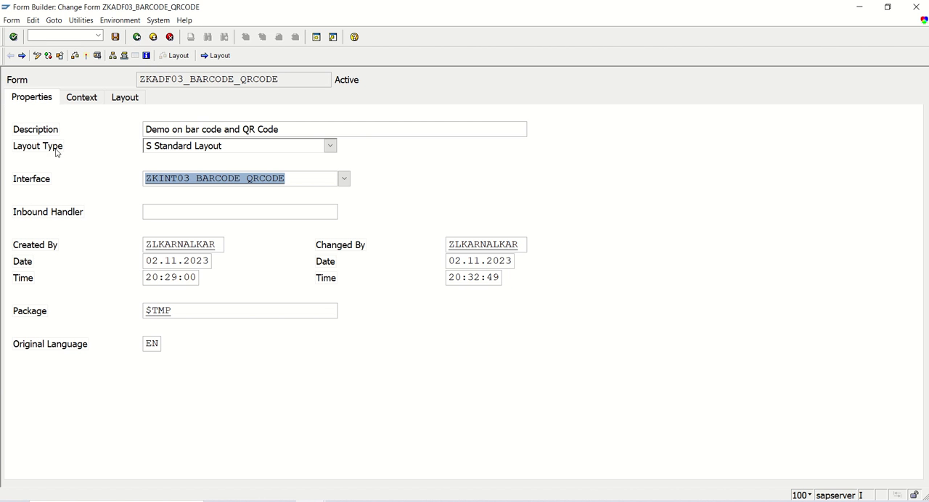
{"action": "left_click", "coordinate": [137, 36]}
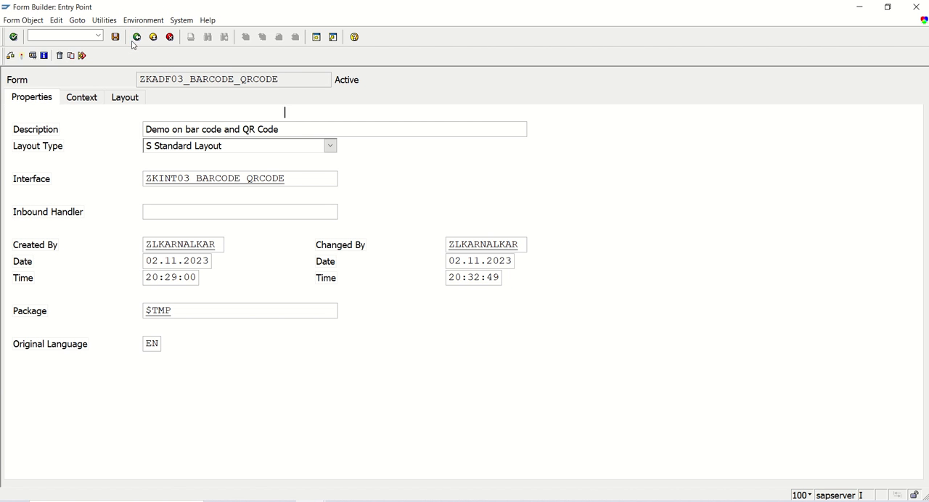
{"action": "left_click", "coordinate": [153, 163]}
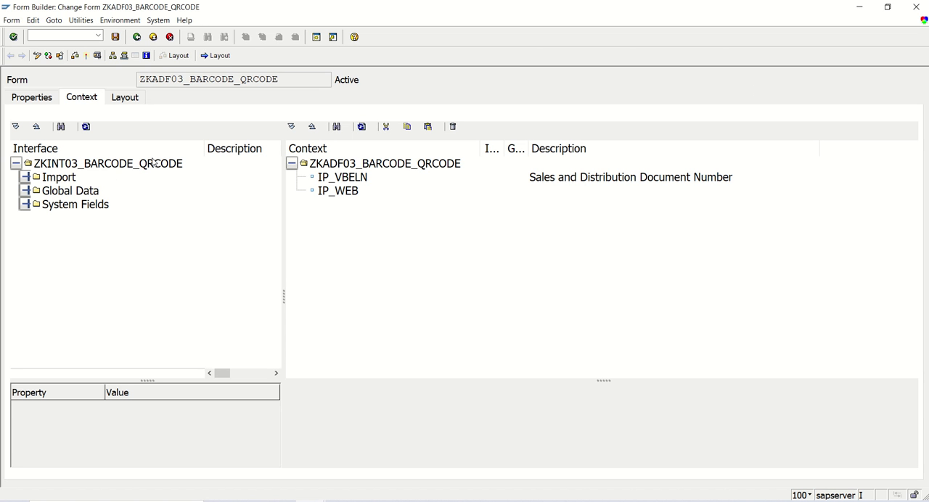
{"action": "left_click", "coordinate": [26, 179]}
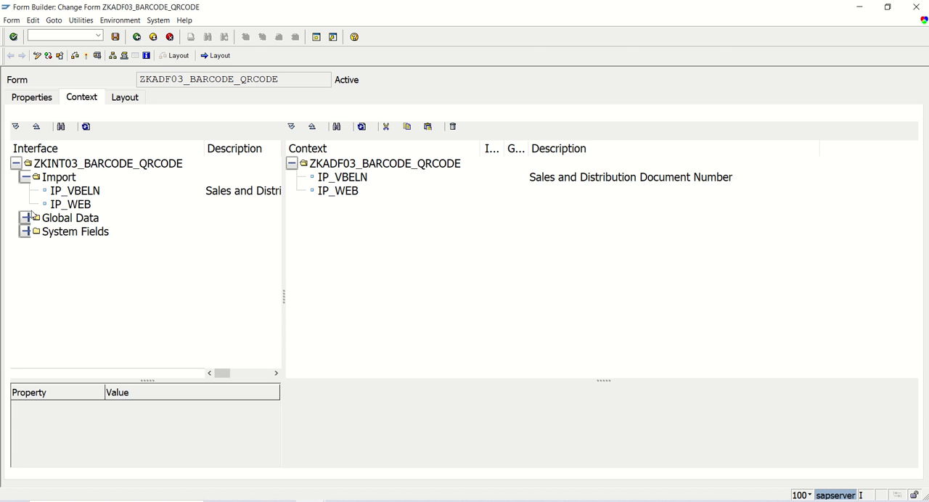
{"action": "left_click", "coordinate": [26, 219]}
{"action": "left_click", "coordinate": [72, 233]}
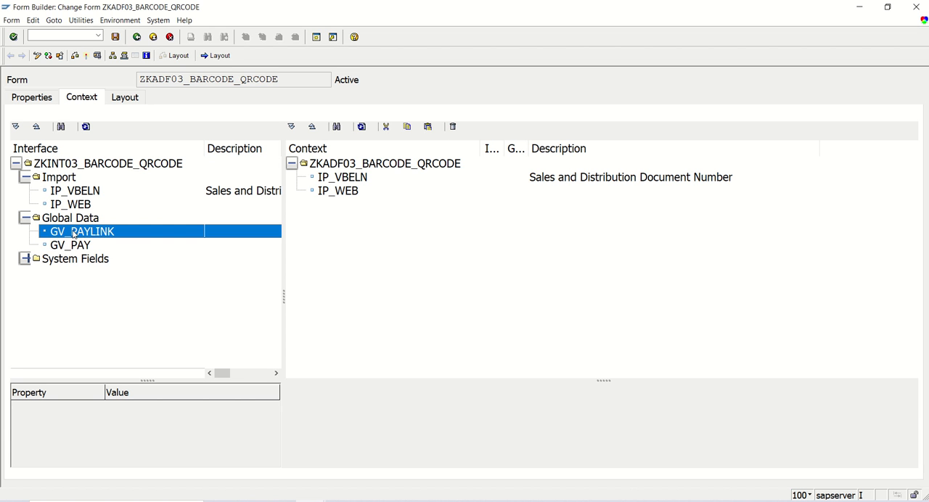
{"action": "left_click", "coordinate": [72, 247]}
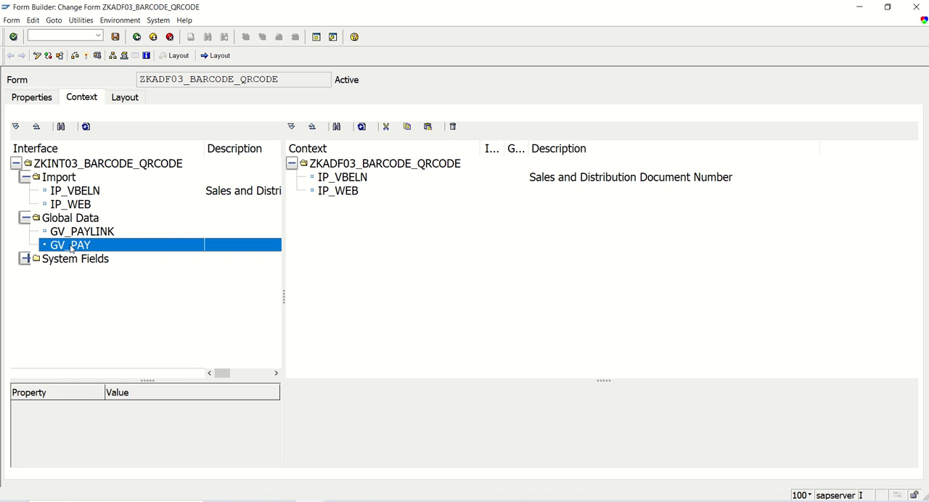
- Create a graphic node directly under the ZKADF03_BARCODE_QRCODE context root and select it
{"action": "left_click", "coordinate": [362, 167]}
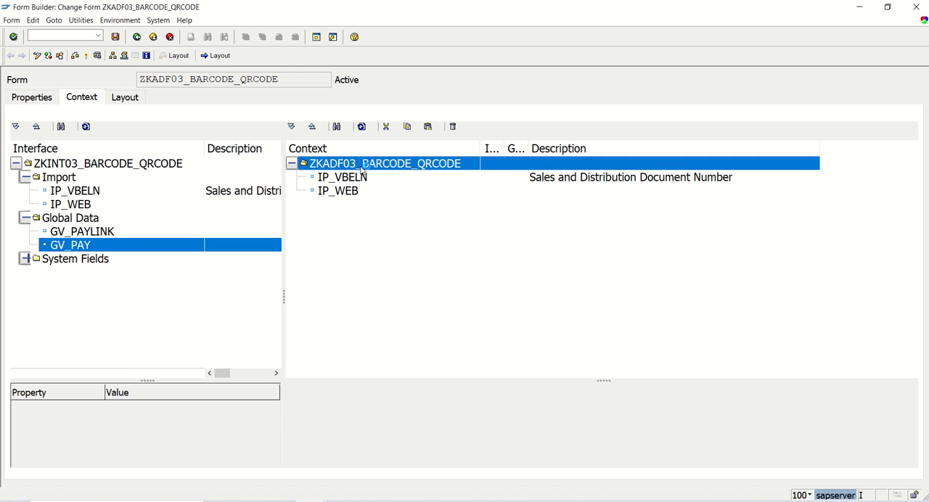
{"action": "right_click", "coordinate": [362, 168]}
{"action": "mouse_move", "coordinate": [401, 174]}
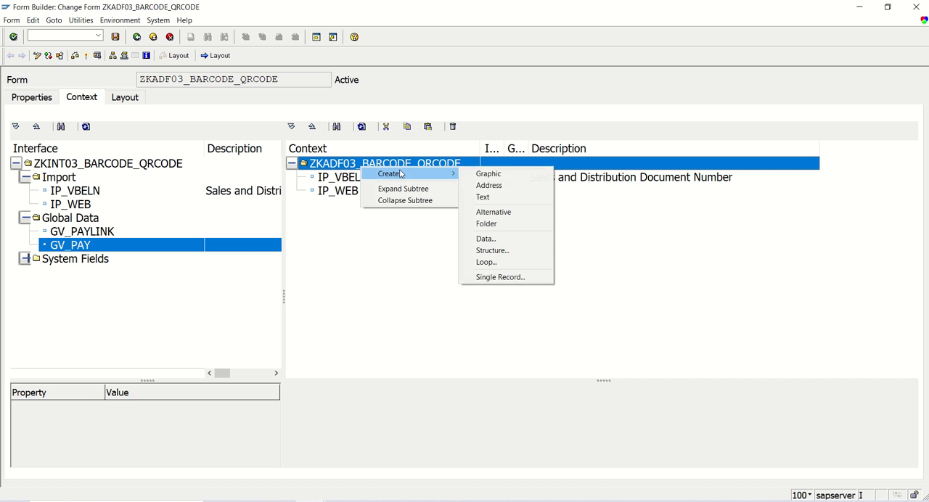
{"action": "left_click", "coordinate": [501, 175]}
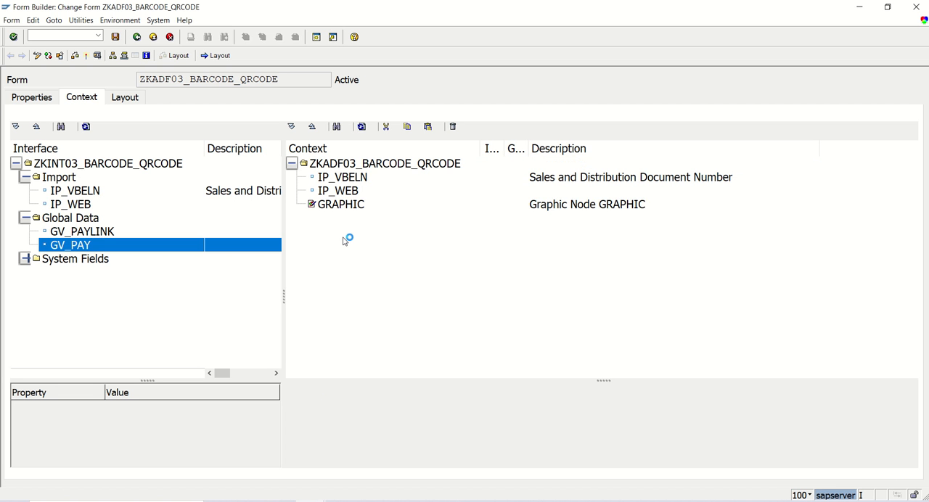
{"action": "left_click", "coordinate": [350, 180]}
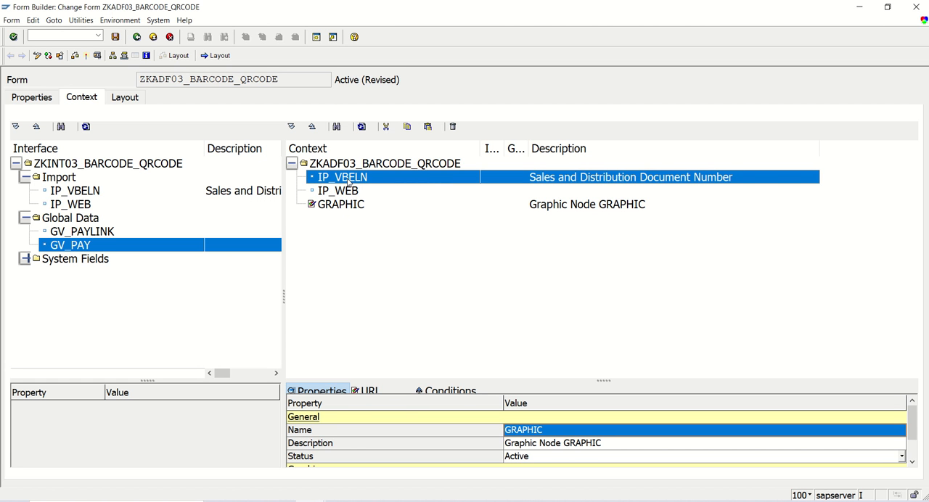
{"action": "left_click", "coordinate": [349, 191]}
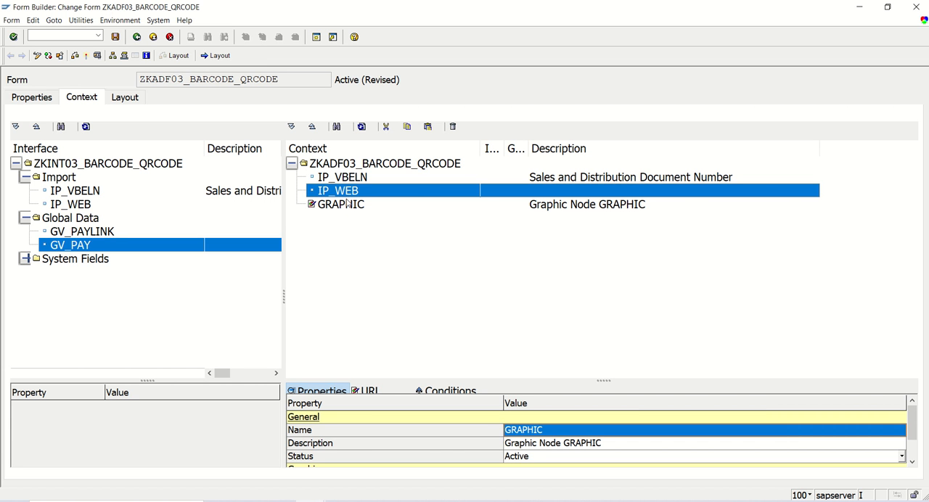
{"action": "left_click", "coordinate": [340, 206]}
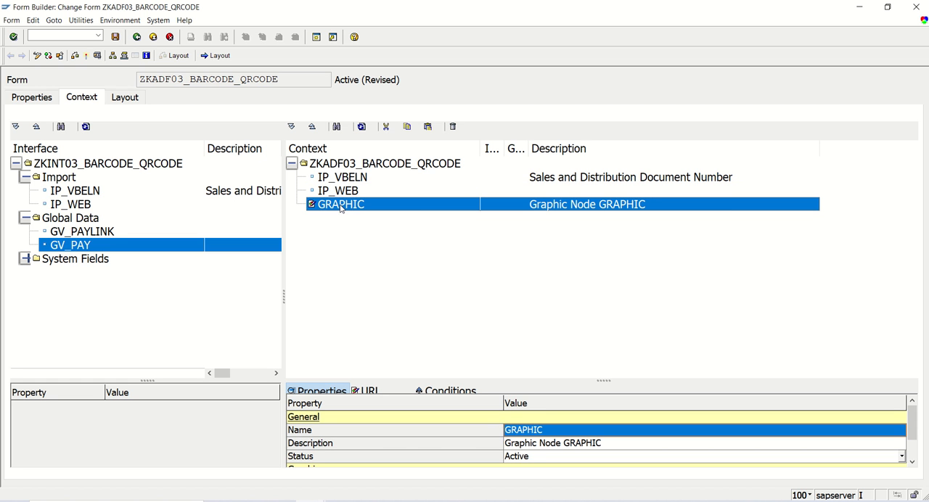
- Rename the new graphic node as PAYMENT_SCAN
{"action": "left_click_drag", "start_coordinate": [509, 381], "coordinate": [510, 322]}
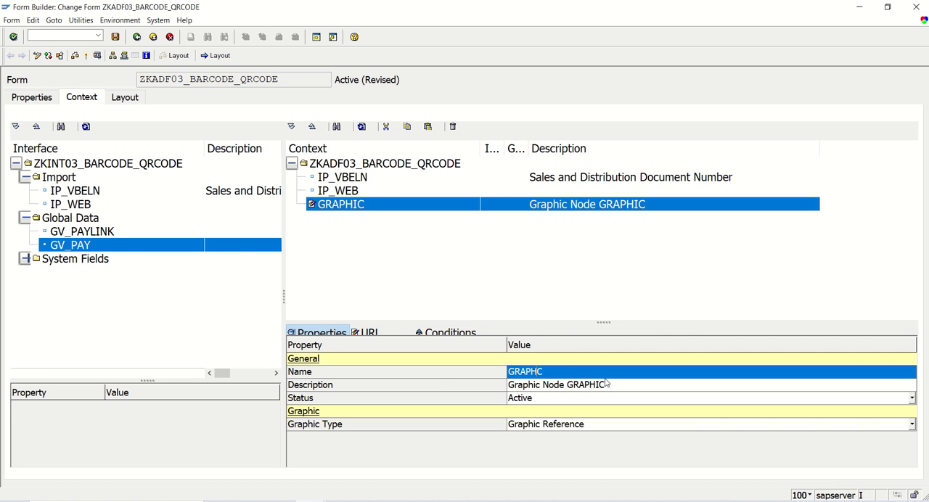
{"action": "key", "text": "BackSpace"}
{"action": "key", "text": "BackSpace"}
{"action": "key", "text": "BackSpace"}
{"action": "key", "text": "BackSpace"}
{"action": "type", "text": "PAYMENT_SCAN"}
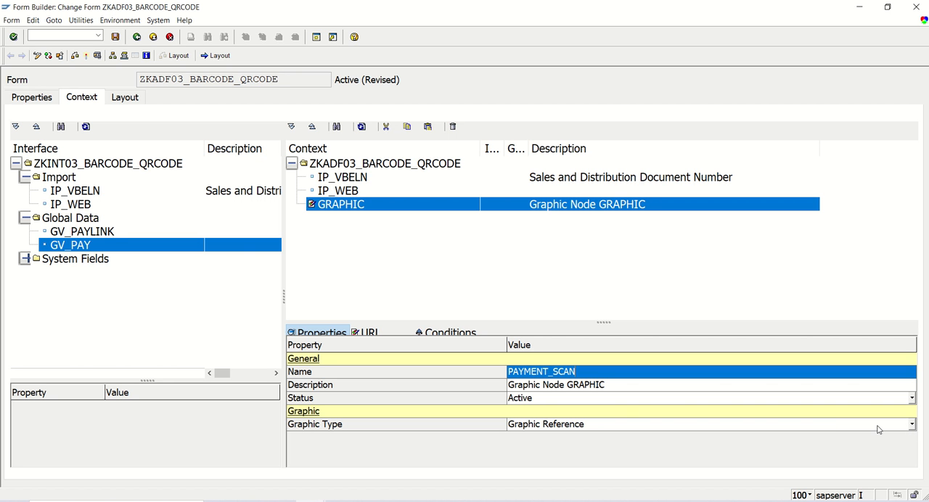
{"action": "key", "text": "Return"}
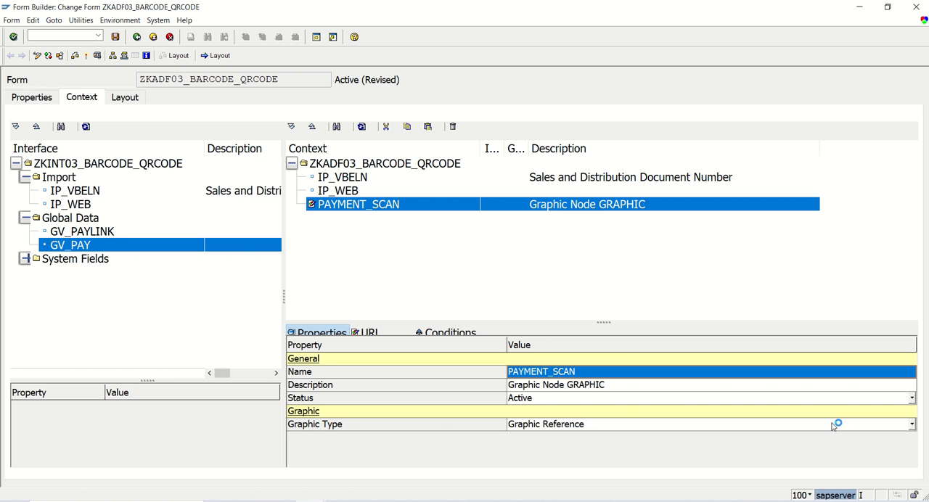
- Change the graphic type of PAYMENT_SCAN to Graphic Content and accept the node type change
{"action": "left_click", "coordinate": [856, 429]}
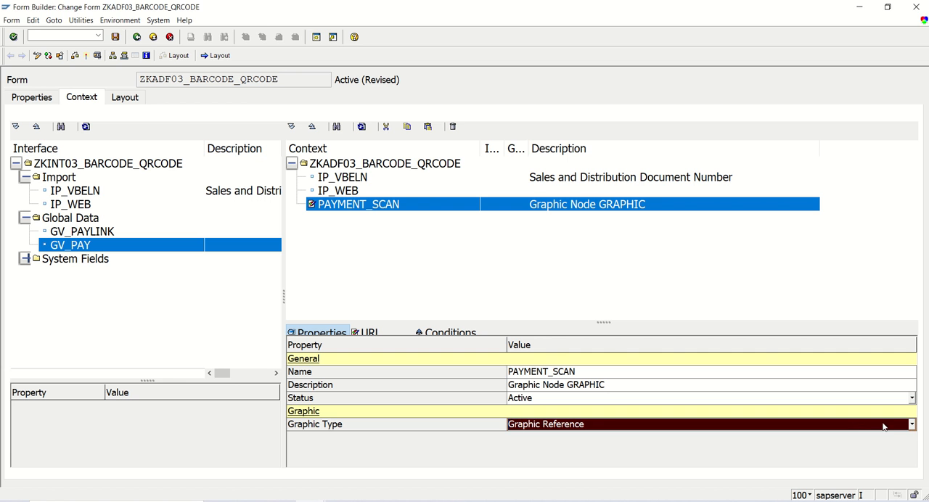
{"action": "left_click", "coordinate": [912, 425]}
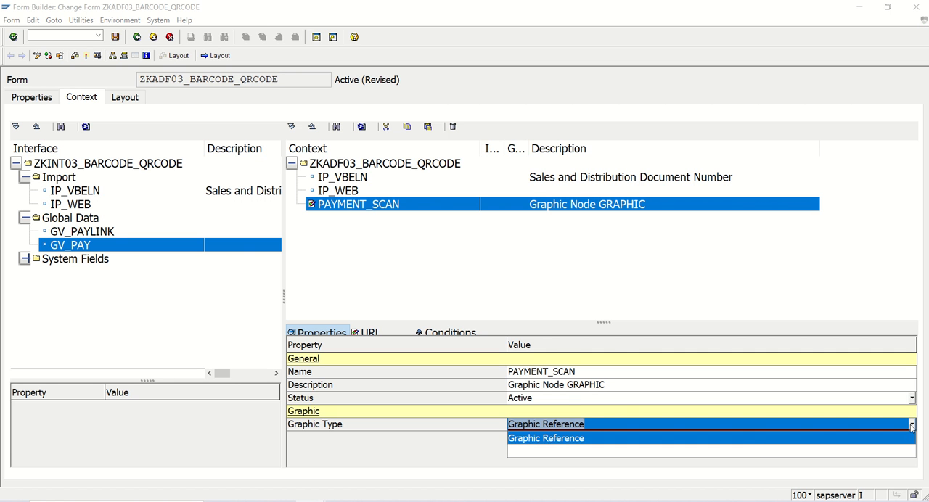
{"action": "left_click", "coordinate": [734, 452]}
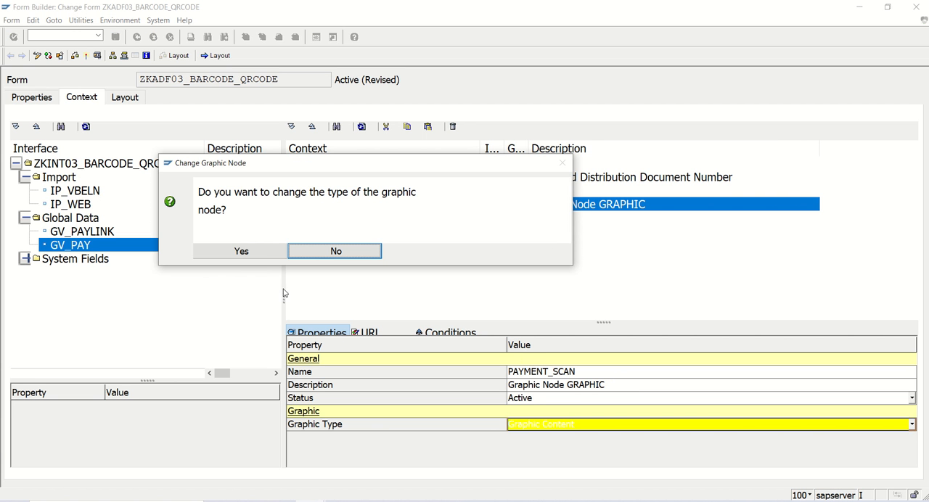
{"action": "left_click", "coordinate": [263, 251]}
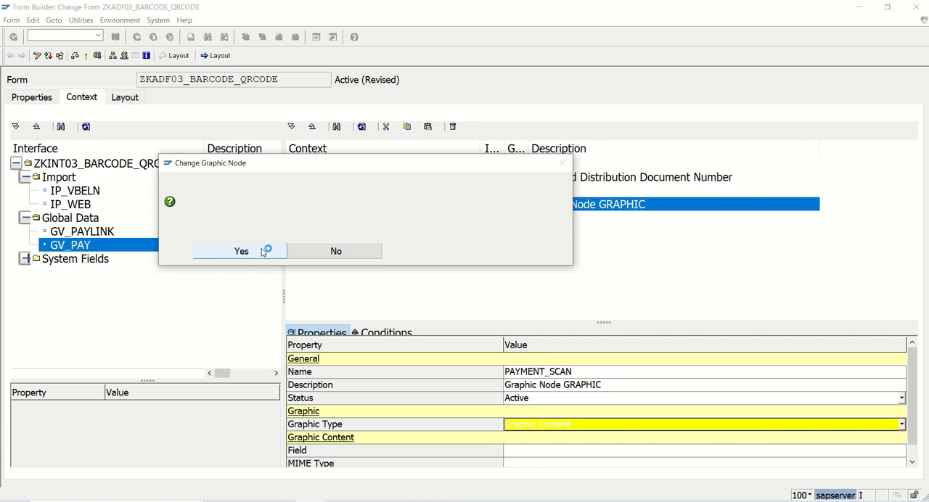
{"action": "left_click", "coordinate": [912, 460]}
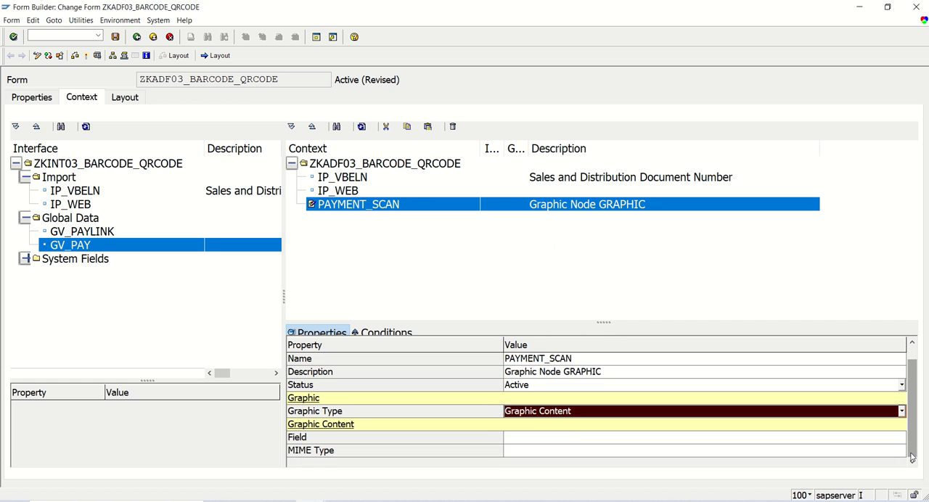
- Assign global field GV_PAY as the graphic content of PAYMENT_SCAN and set its MIME type to 'IMAGE/BMP'
{"action": "left_click", "coordinate": [615, 437]}
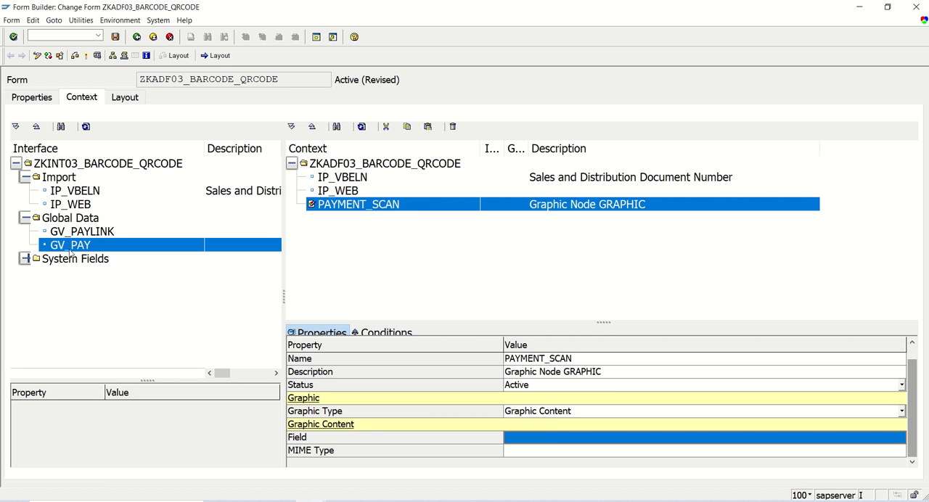
{"action": "left_click_drag", "start_coordinate": [67, 247], "coordinate": [542, 438]}
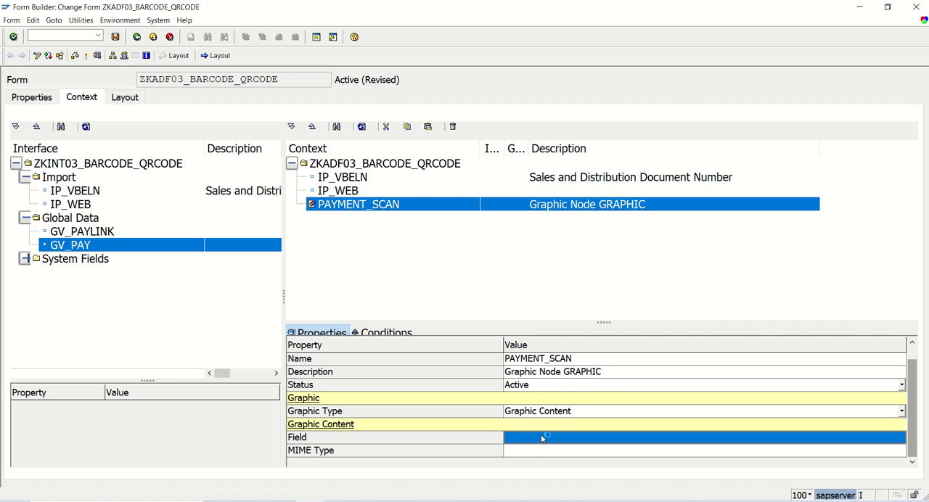
{"action": "left_click", "coordinate": [537, 468]}
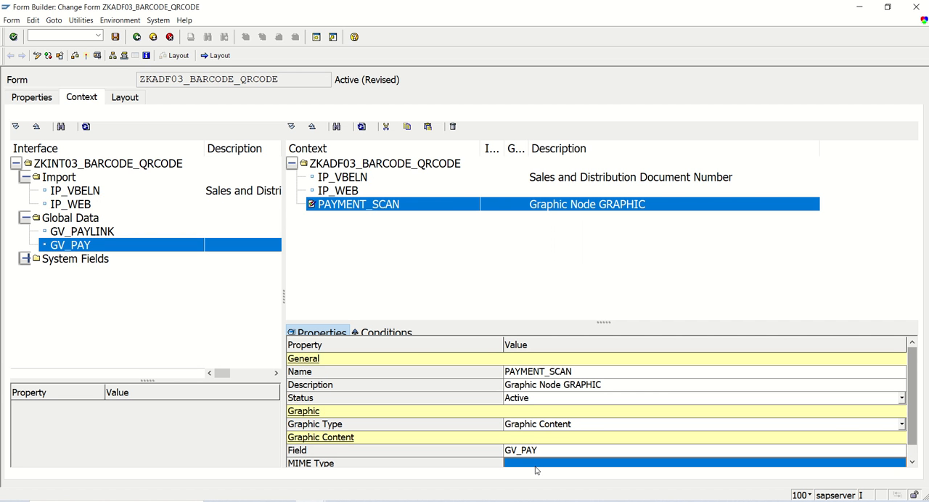
{"action": "type", "text": "'"}
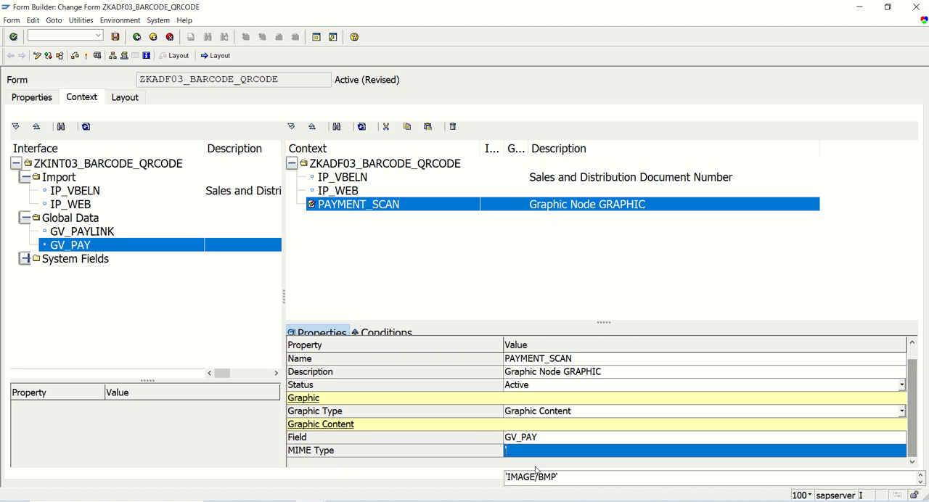
{"action": "left_click", "coordinate": [537, 478]}
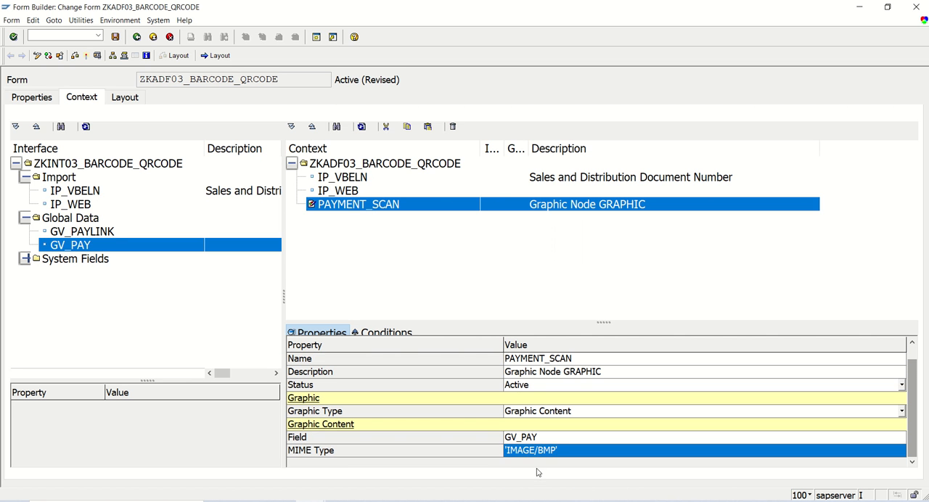
{"action": "left_click", "coordinate": [514, 451]}
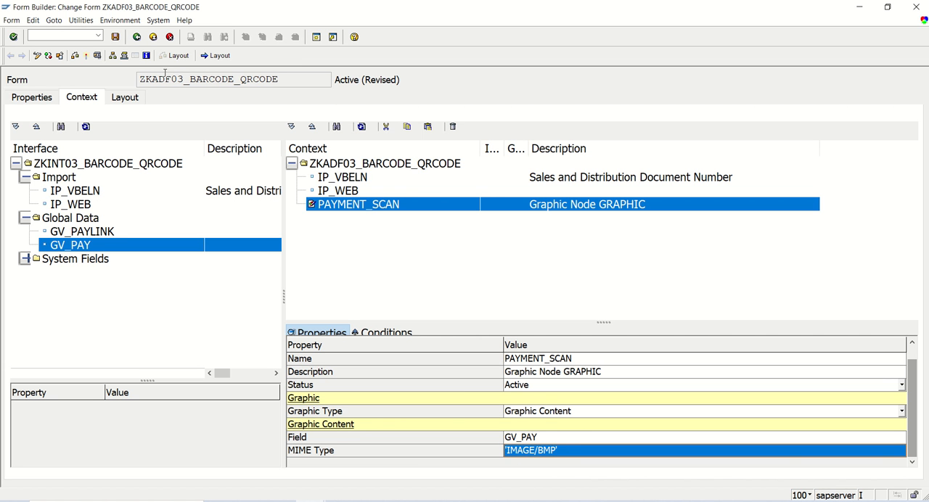
- Save the form and activate ZKADF03_BARCODE_QRCODE from the inactive local objects
{"action": "left_click", "coordinate": [115, 36]}
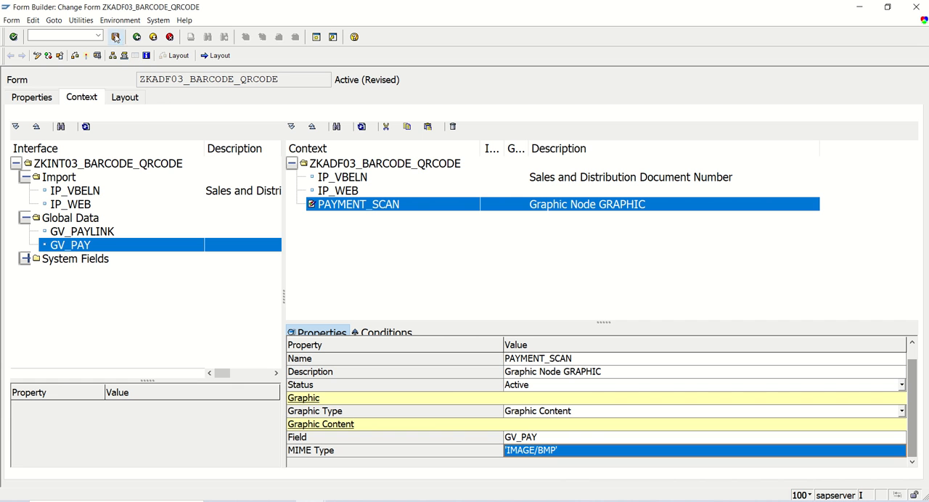
{"action": "left_click", "coordinate": [75, 59]}
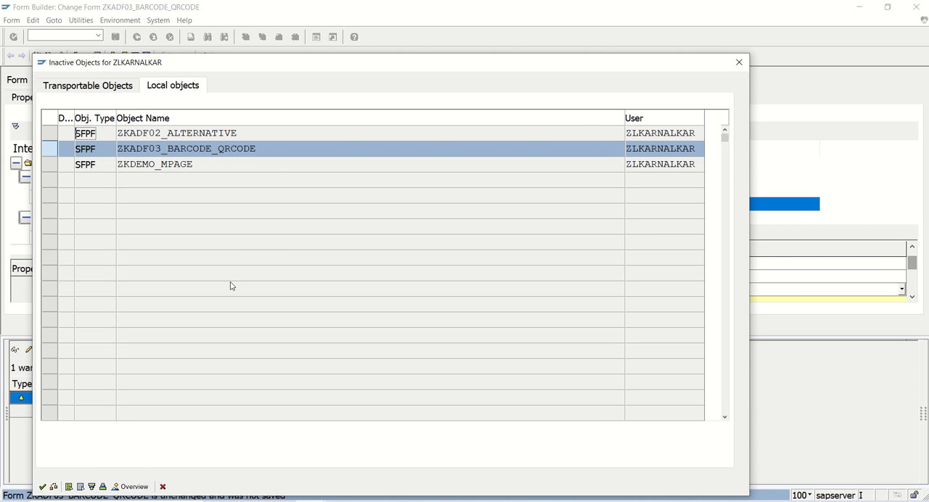
{"action": "key", "text": "Return"}
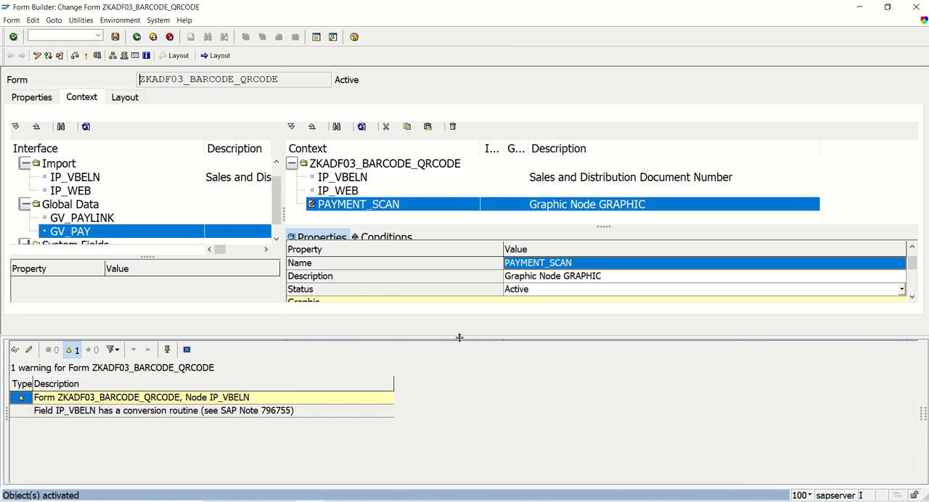
{"action": "left_click_drag", "start_coordinate": [460, 337], "coordinate": [467, 403]}
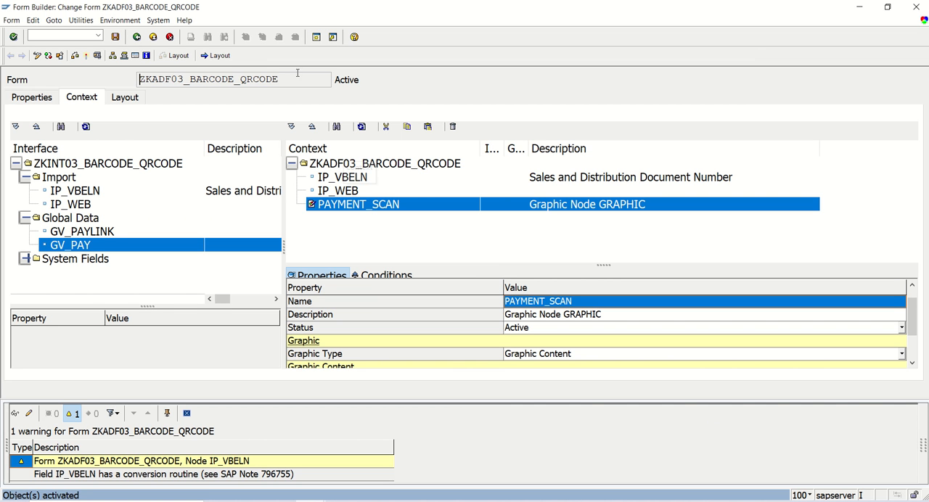
- Insert an image field below the Link field in the form layout and enlarge it to about 2.9 by 1.9 inches
{"action": "left_click", "coordinate": [221, 57]}
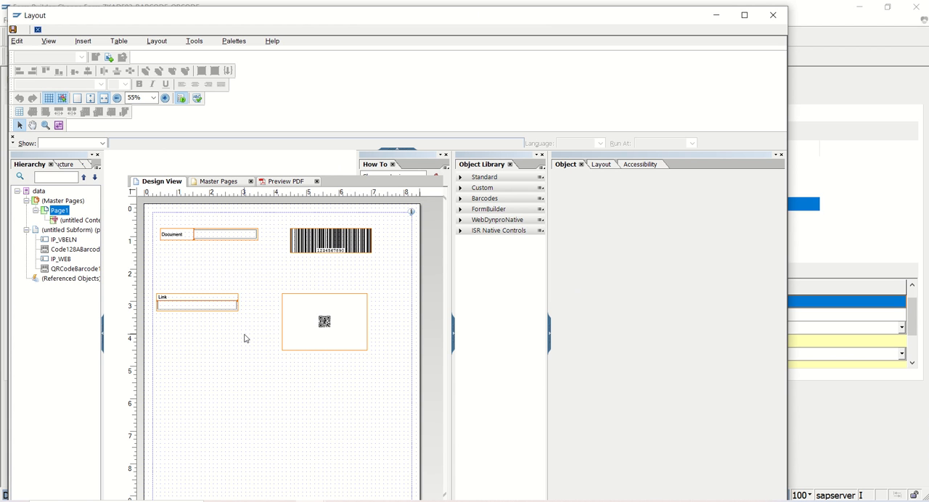
{"action": "left_click", "coordinate": [87, 42]}
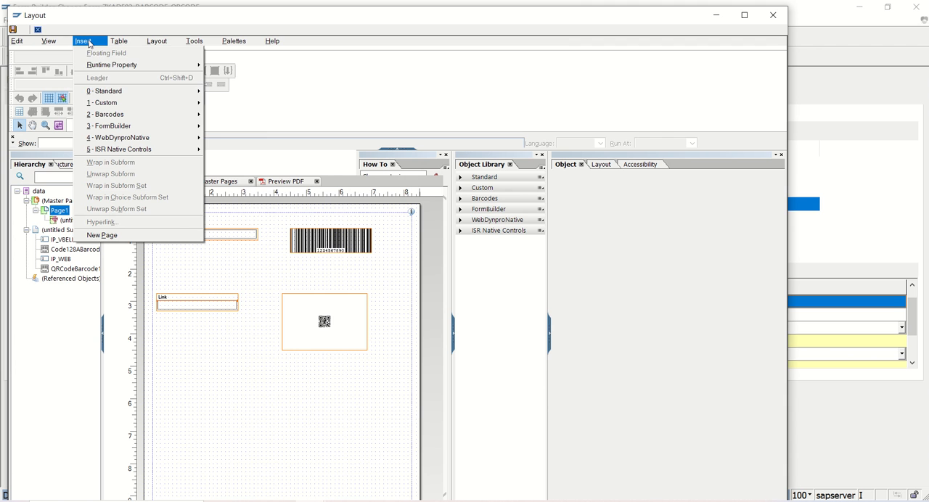
{"action": "mouse_move", "coordinate": [116, 90]}
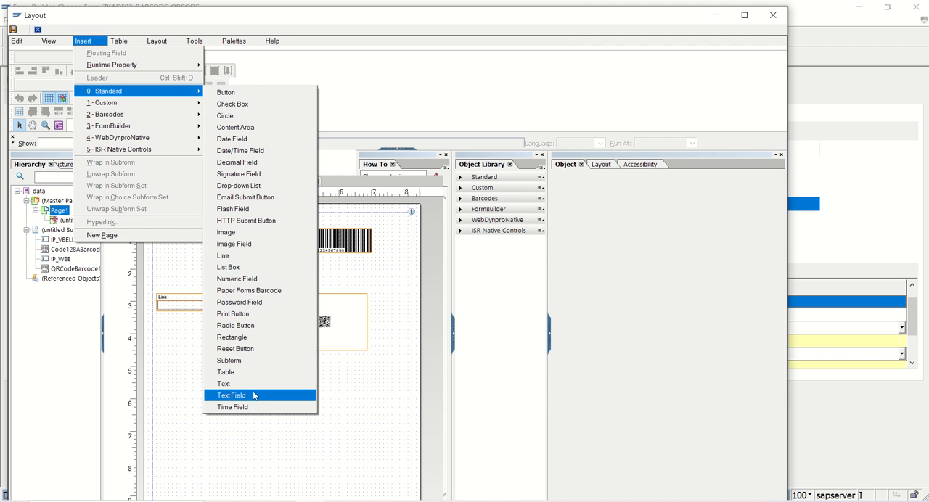
{"action": "left_click", "coordinate": [234, 244]}
{"action": "left_click_drag", "start_coordinate": [282, 385], "coordinate": [263, 390]}
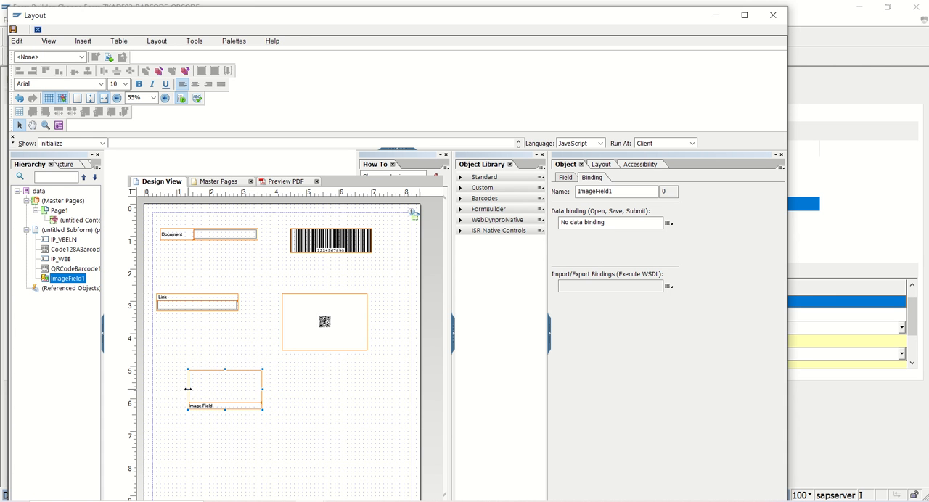
{"action": "left_click_drag", "start_coordinate": [187, 390], "coordinate": [168, 390]}
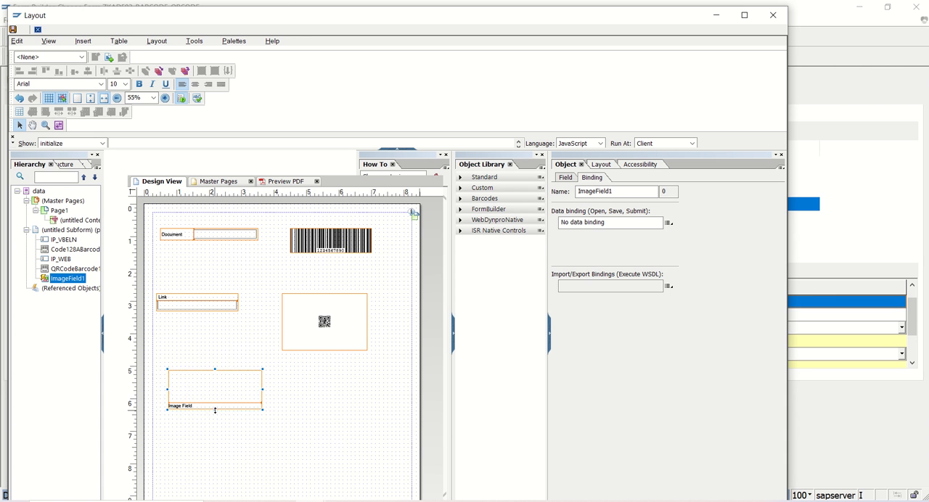
{"action": "left_click_drag", "start_coordinate": [215, 411], "coordinate": [215, 432]}
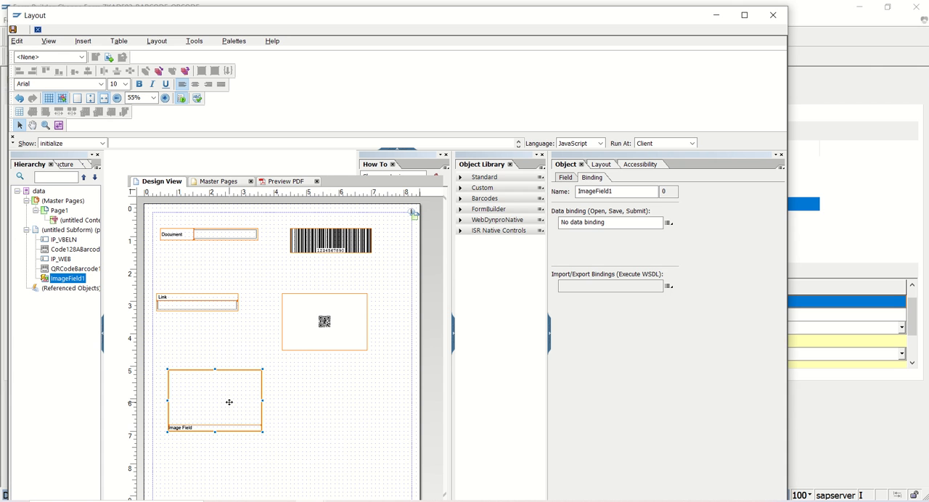
- Bind the new image field to PAYMENT_SCAN from the ZKADF03_BARCODE_QRCODE data connection
{"action": "left_click", "coordinate": [669, 223]}
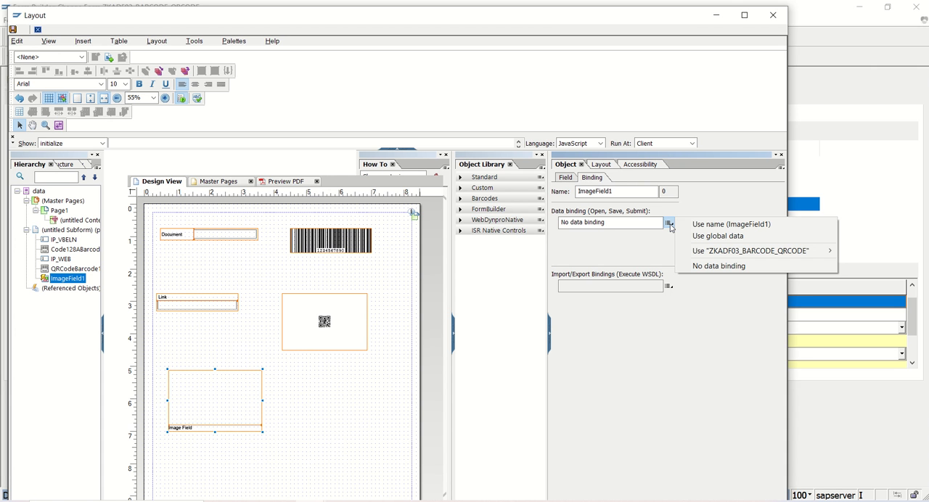
{"action": "left_click", "coordinate": [232, 43]}
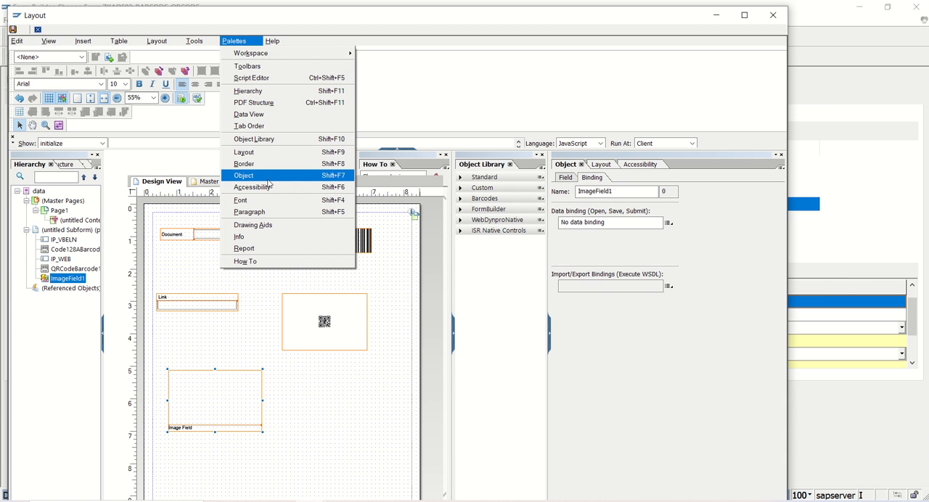
{"action": "left_click", "coordinate": [224, 384]}
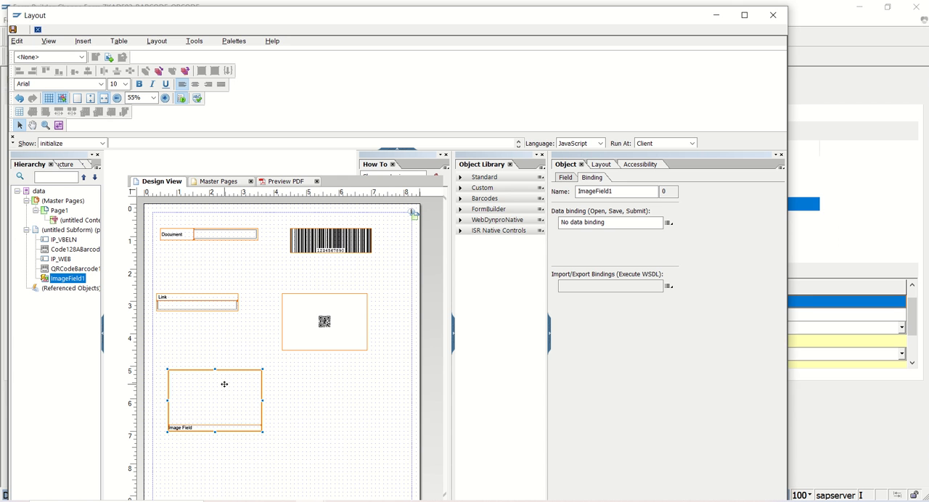
{"action": "left_click", "coordinate": [669, 223]}
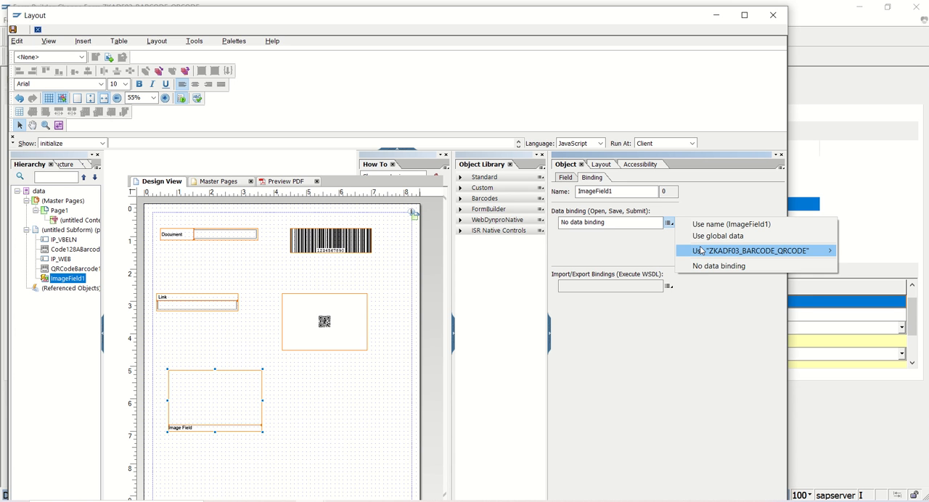
{"action": "mouse_move", "coordinate": [701, 250]}
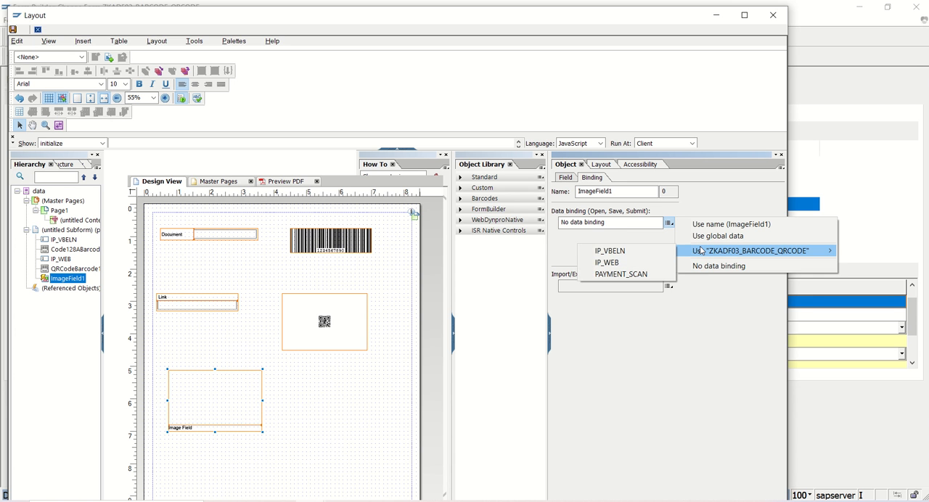
{"action": "left_click", "coordinate": [622, 275]}
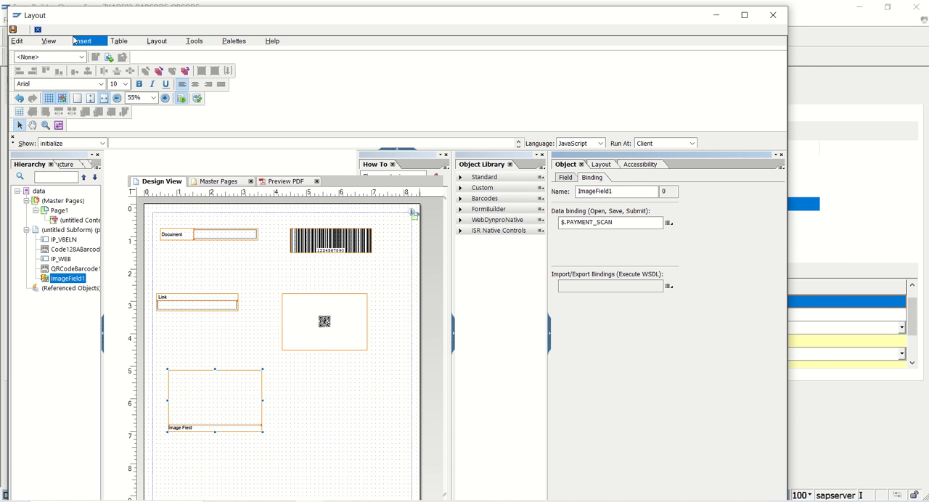
- Save the layout, close the layout editor and activate the form ZKADF03_BARCODE_QRCODE
{"action": "left_click", "coordinate": [13, 31]}
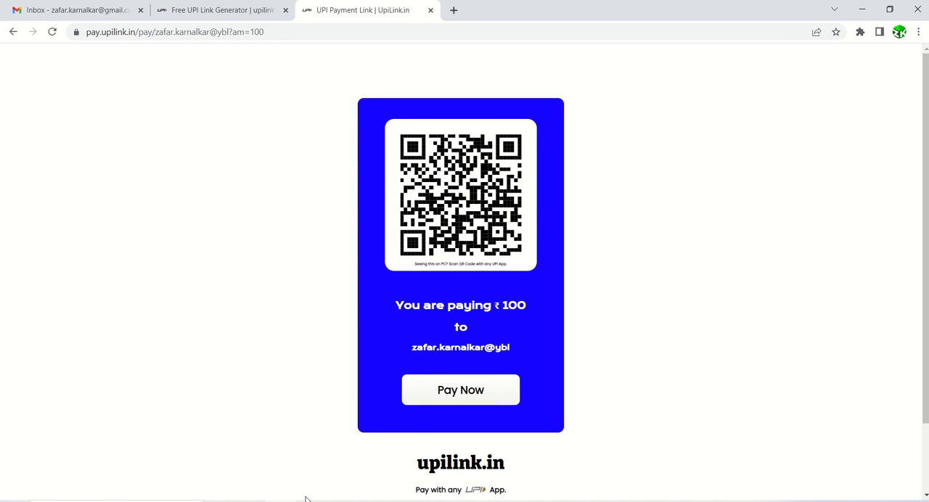
{"action": "mouse_move", "coordinate": [313, 501]}
{"action": "left_click", "coordinate": [372, 457]}
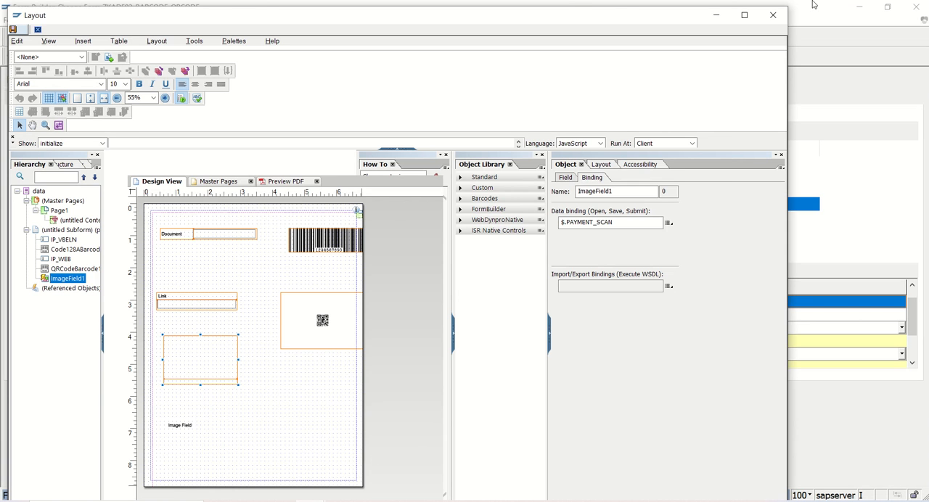
{"action": "left_click", "coordinate": [774, 15]}
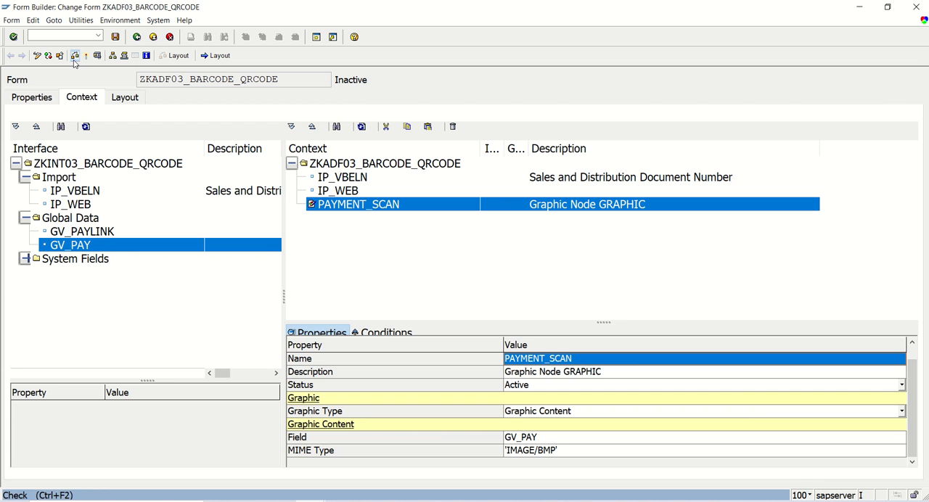
{"action": "left_click", "coordinate": [75, 57]}
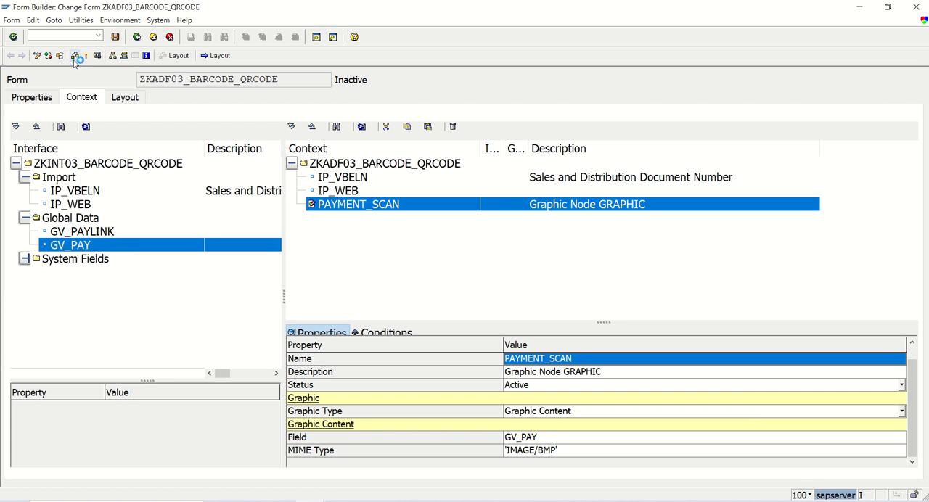
{"action": "left_click", "coordinate": [85, 58]}
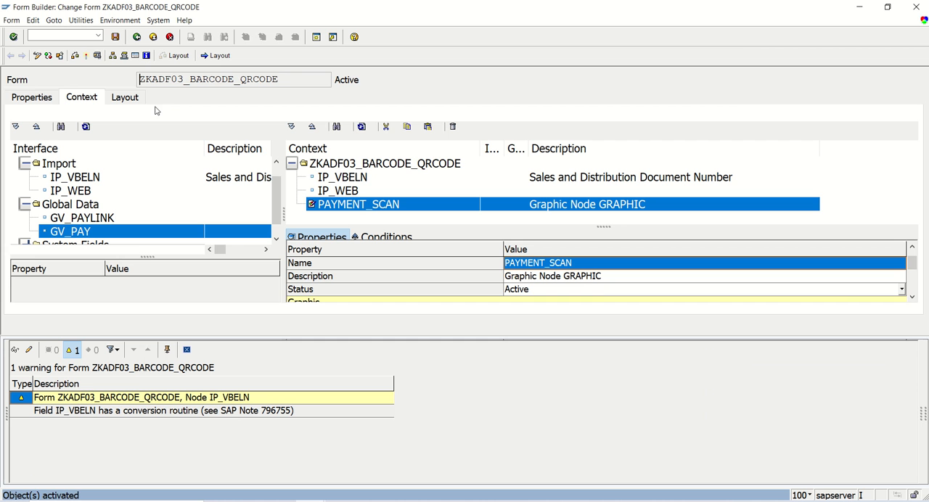
{"action": "left_click", "coordinate": [97, 55]}
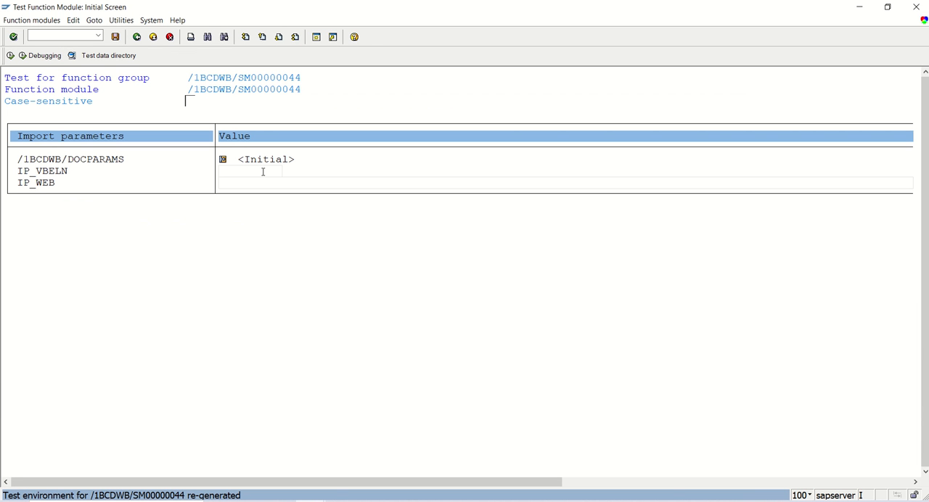
{"action": "type", "text": "12334556"}
{"action": "key", "text": "Tab"}
{"action": "type", "text": "www.zktutorials.com"}
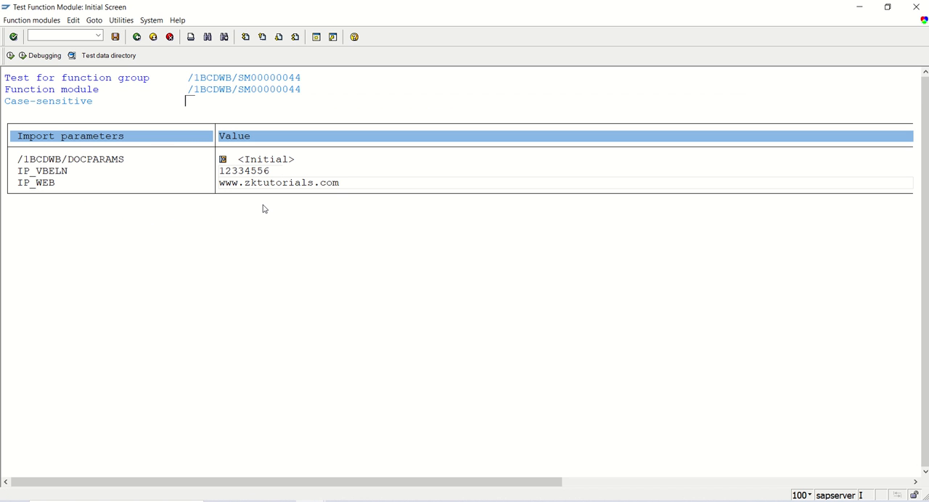
{"action": "key", "text": "F8"}
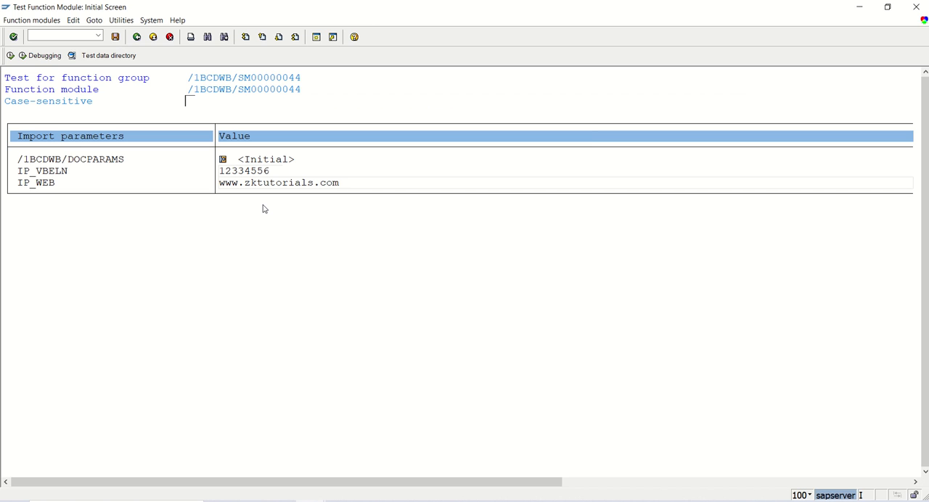
{"action": "key", "text": "F8"}
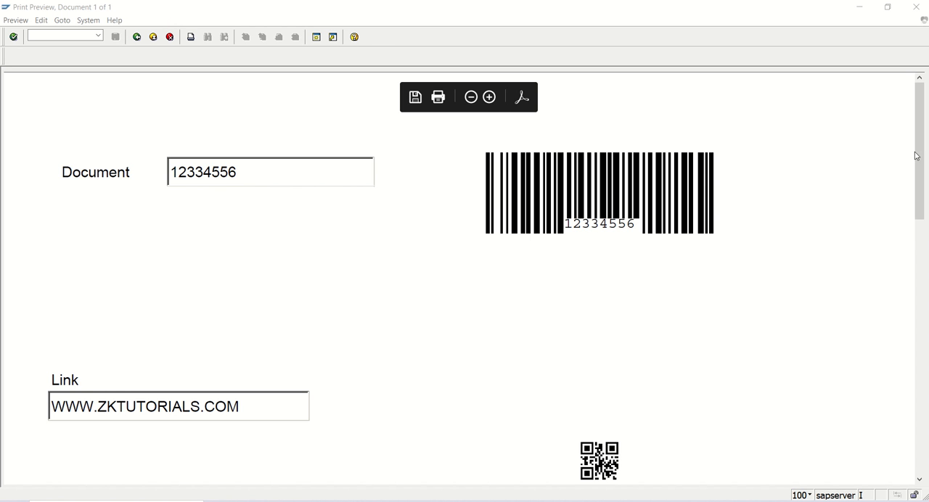
- Examine the payment QR code image and the smaller link QR code in the print preview
{"action": "left_click_drag", "start_coordinate": [918, 153], "coordinate": [919, 307]}
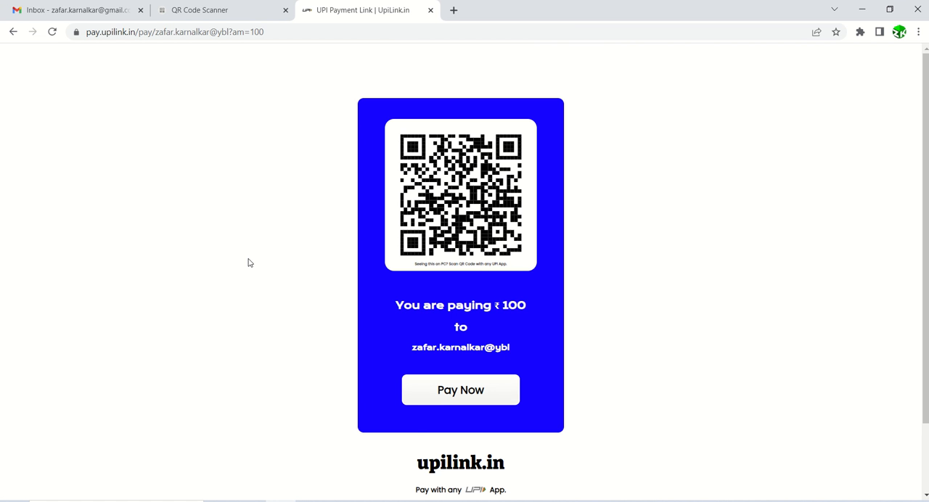
{"action": "mouse_move", "coordinate": [309, 499]}
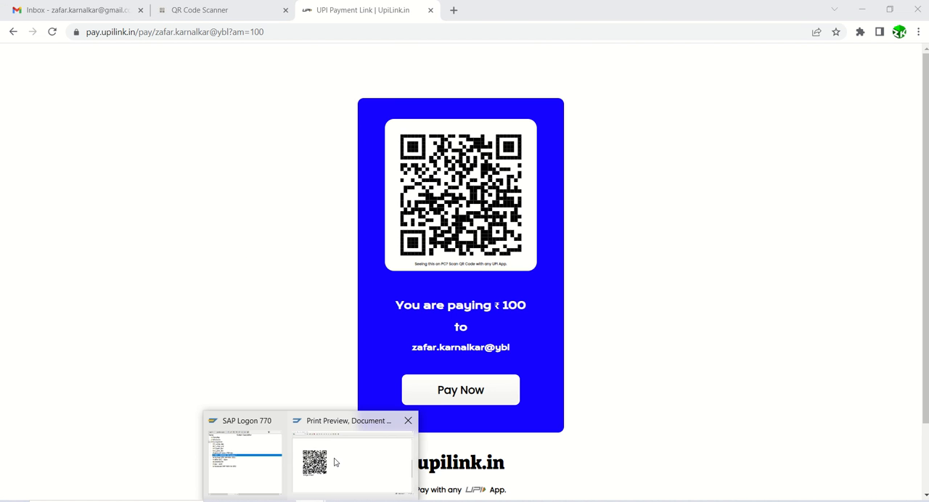
{"action": "left_click", "coordinate": [335, 462]}
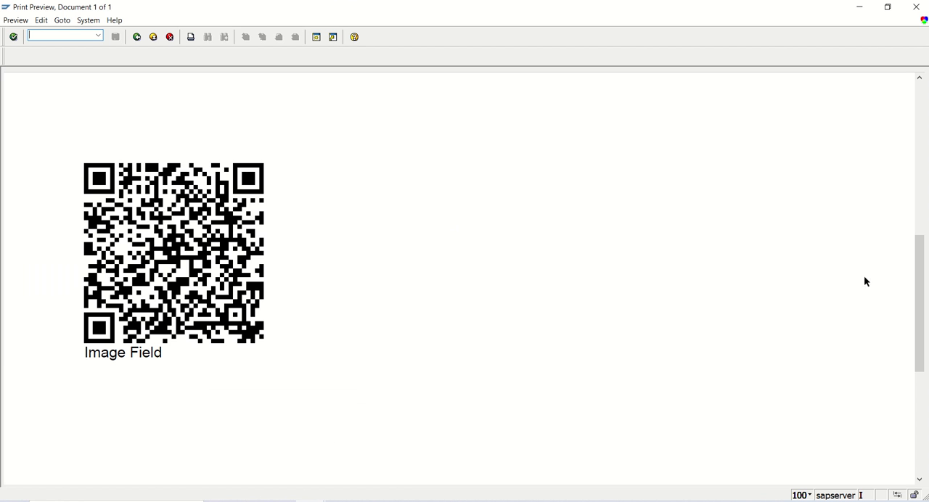
{"action": "left_click_drag", "start_coordinate": [918, 307], "coordinate": [919, 265]}
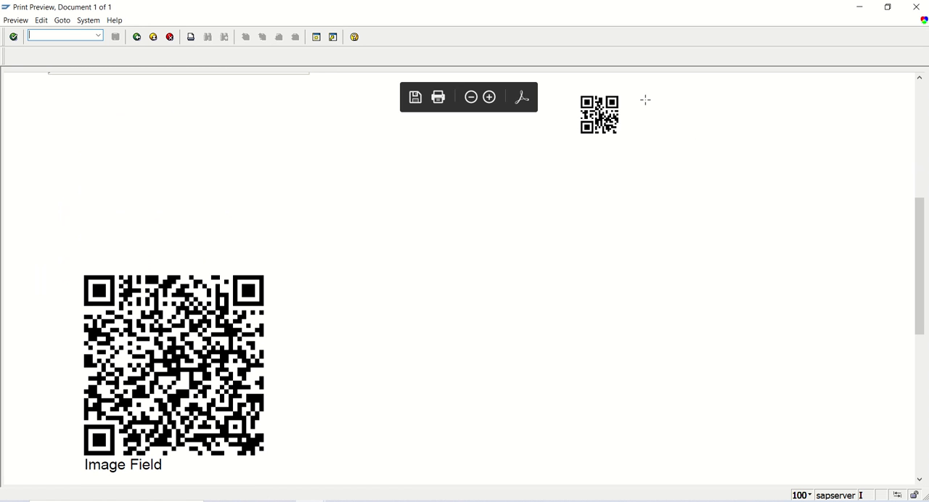